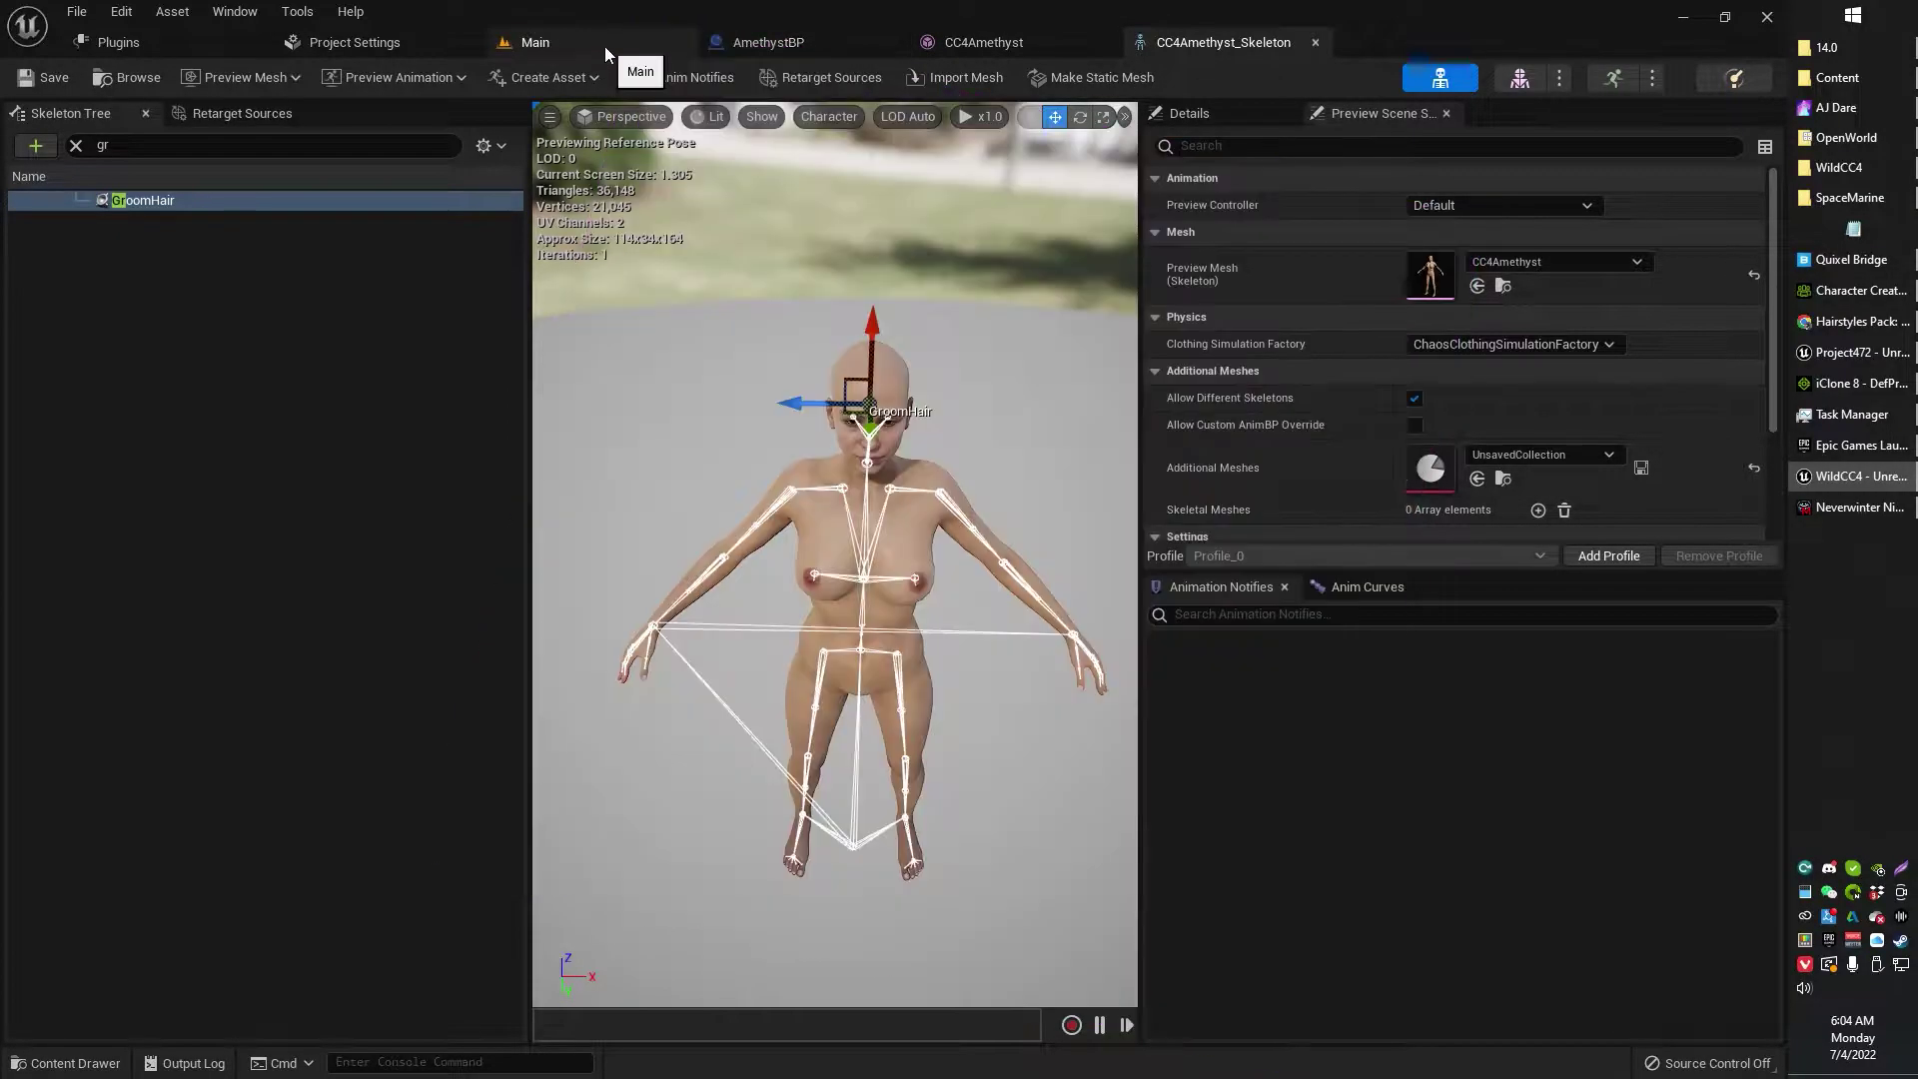
Play the Main level as a standalone preview, watch the hair move on the walking characters, and end the play session
{"action": "left_click", "coordinate": [603, 46]}
{"action": "right_click_drag", "start_coordinate": [1005, 288], "coordinate": [990, 303]}
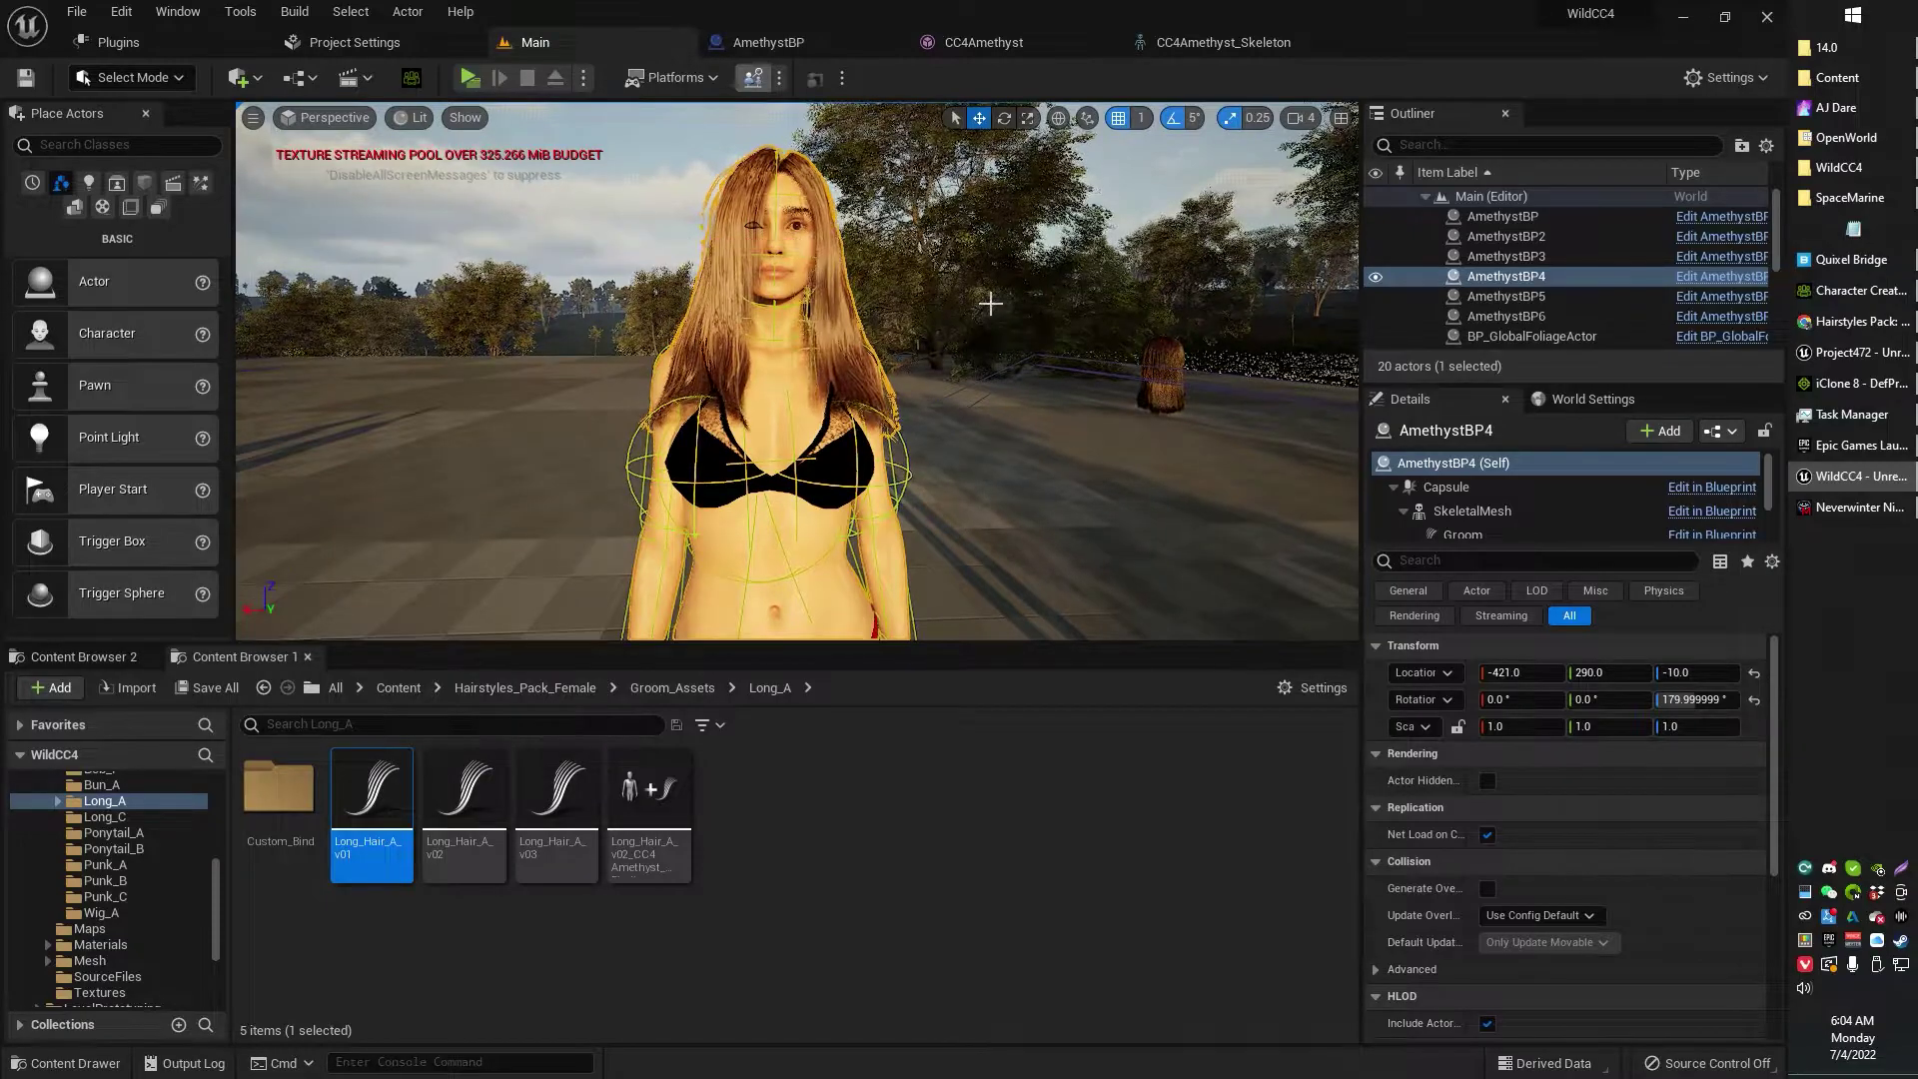
{"action": "key", "text": "alt+p"}
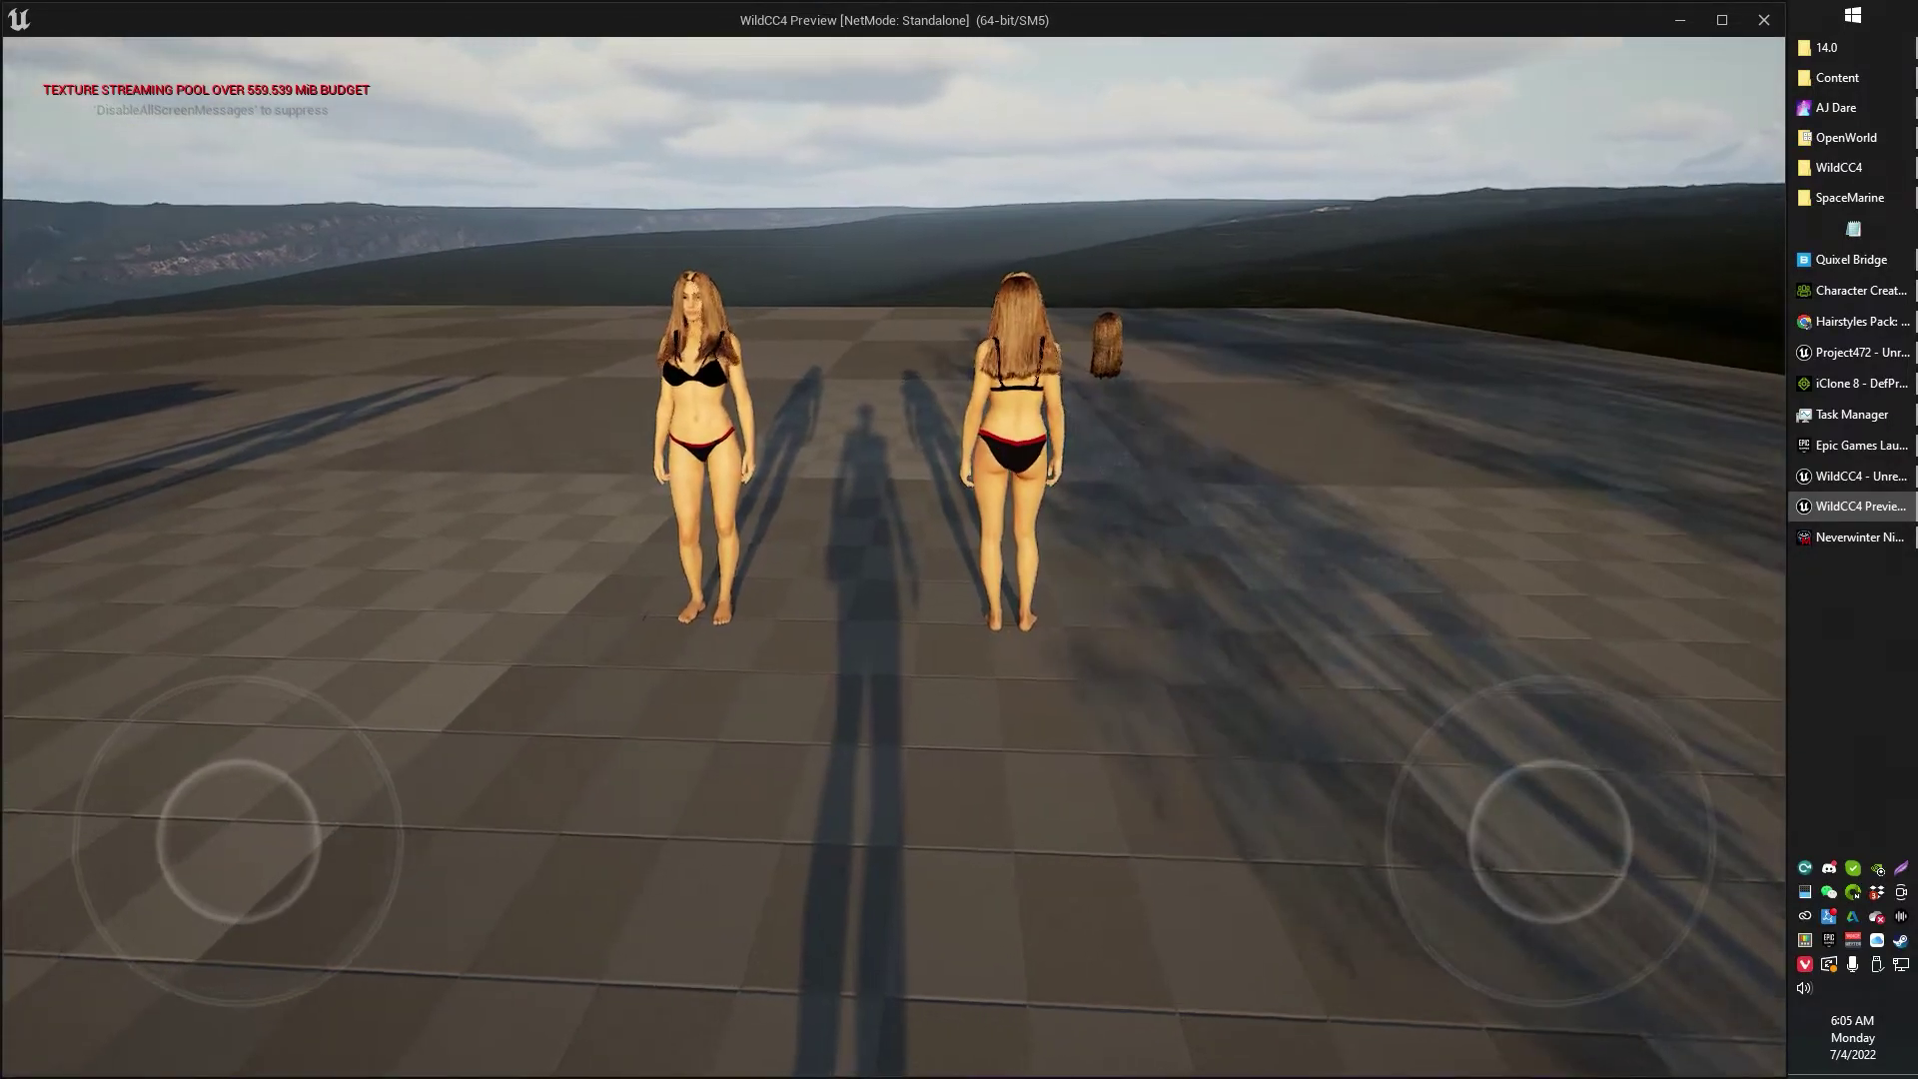
{"action": "key", "text": "w"}
{"action": "key", "text": "w"}
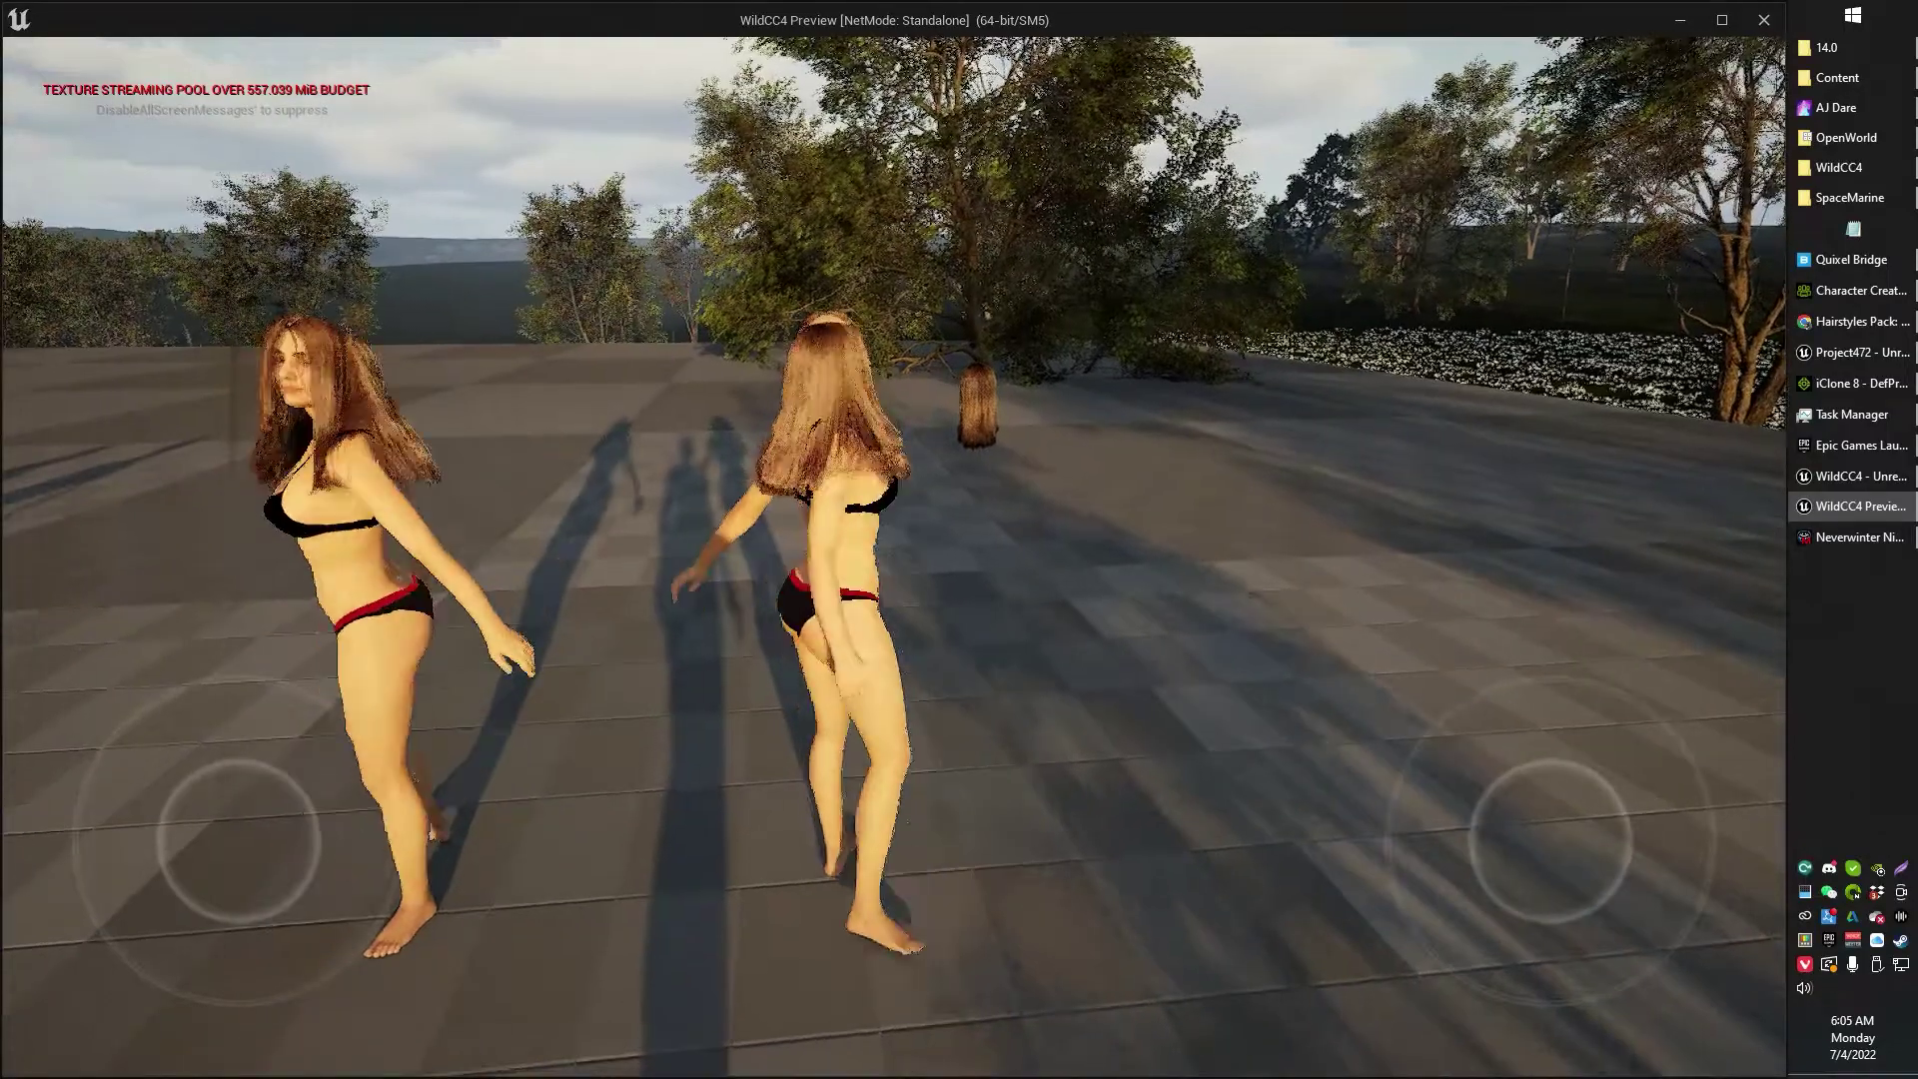
{"action": "key", "text": "s"}
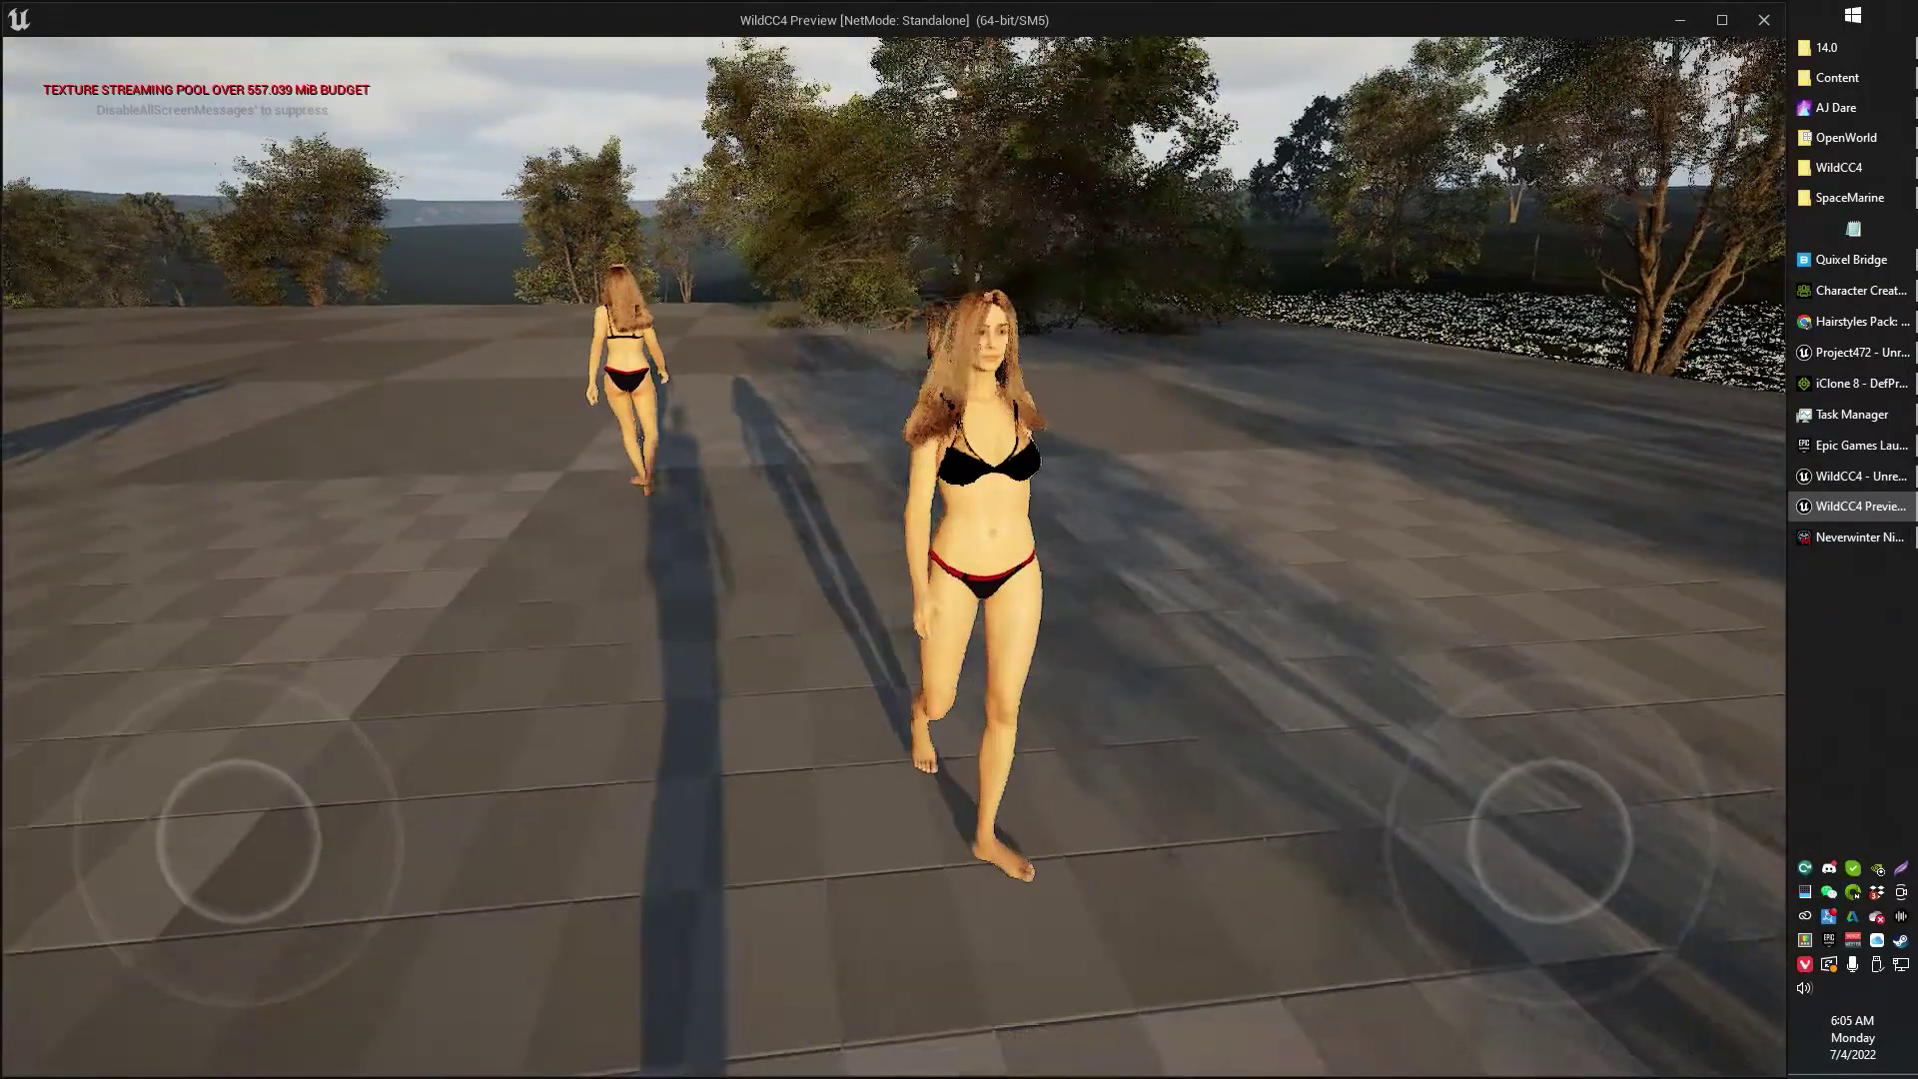
{"action": "key", "text": "w"}
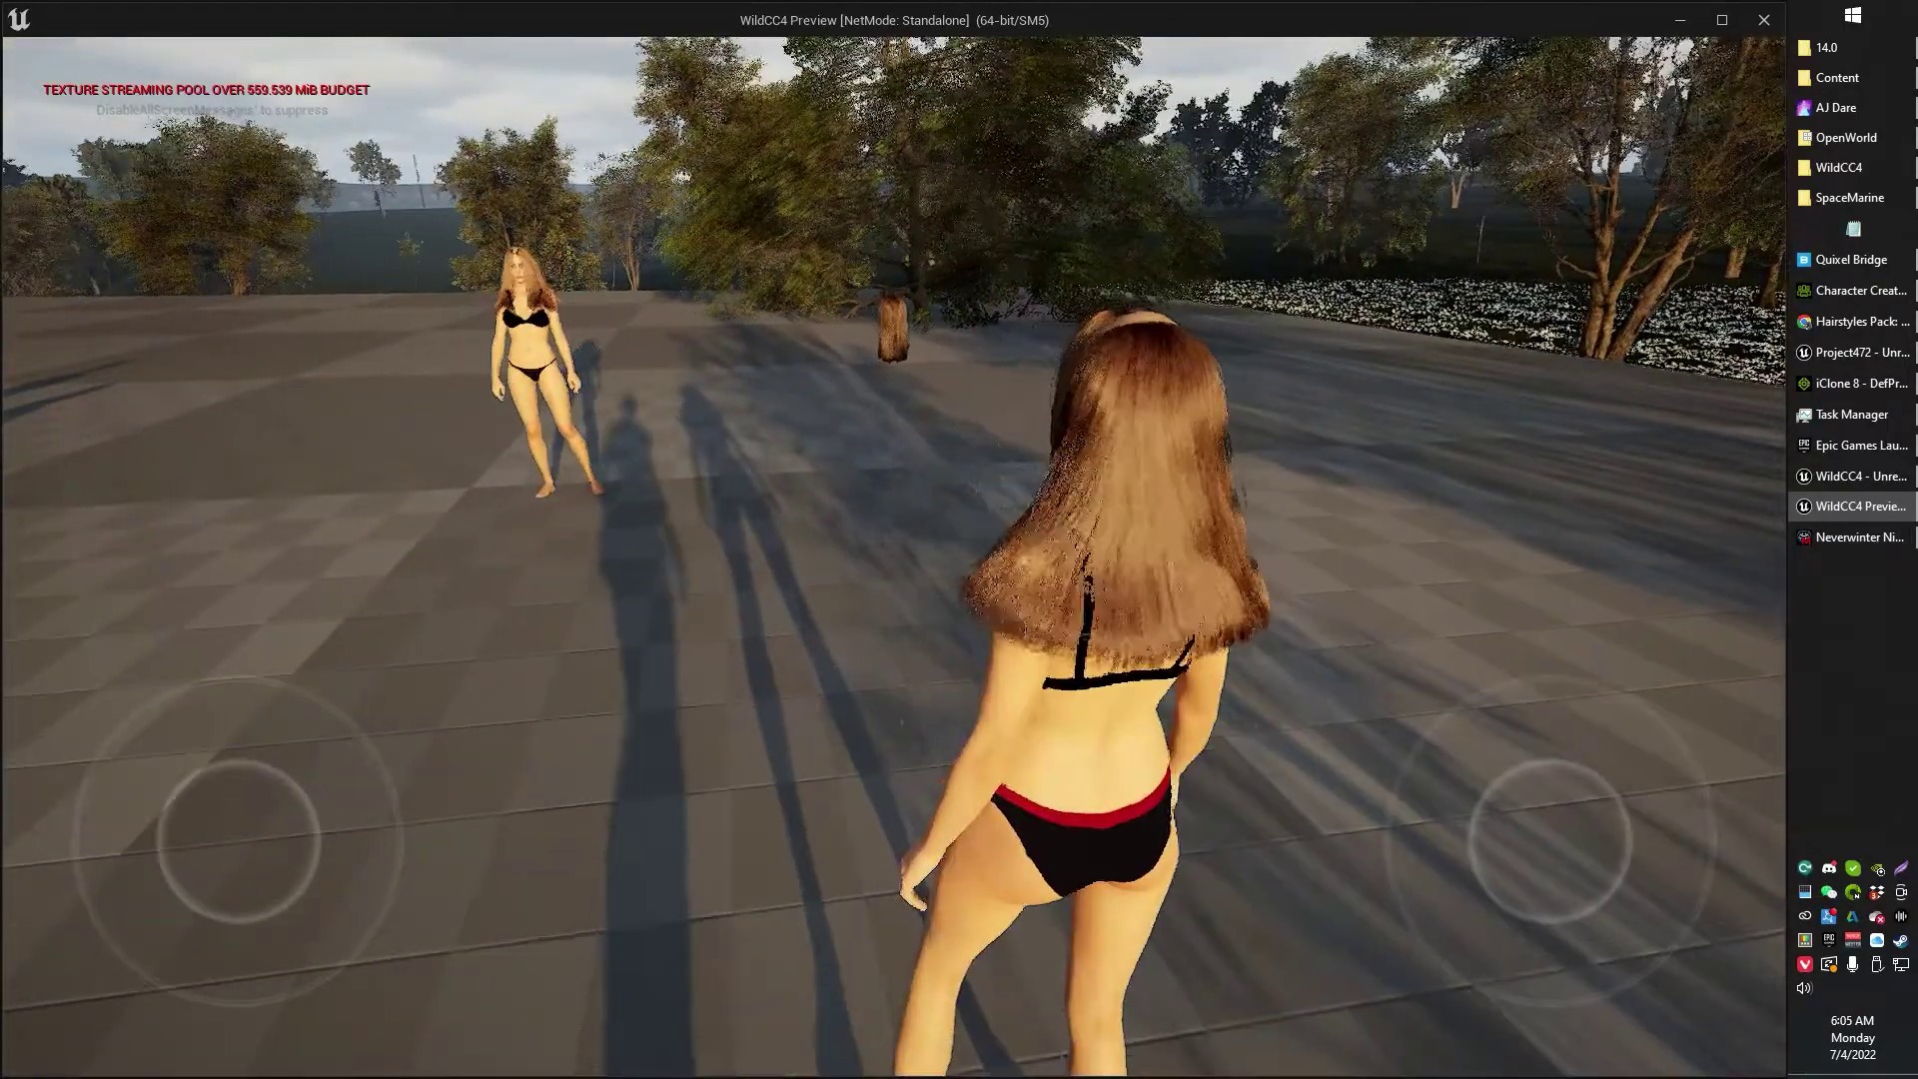
{"action": "key", "text": "Escape"}
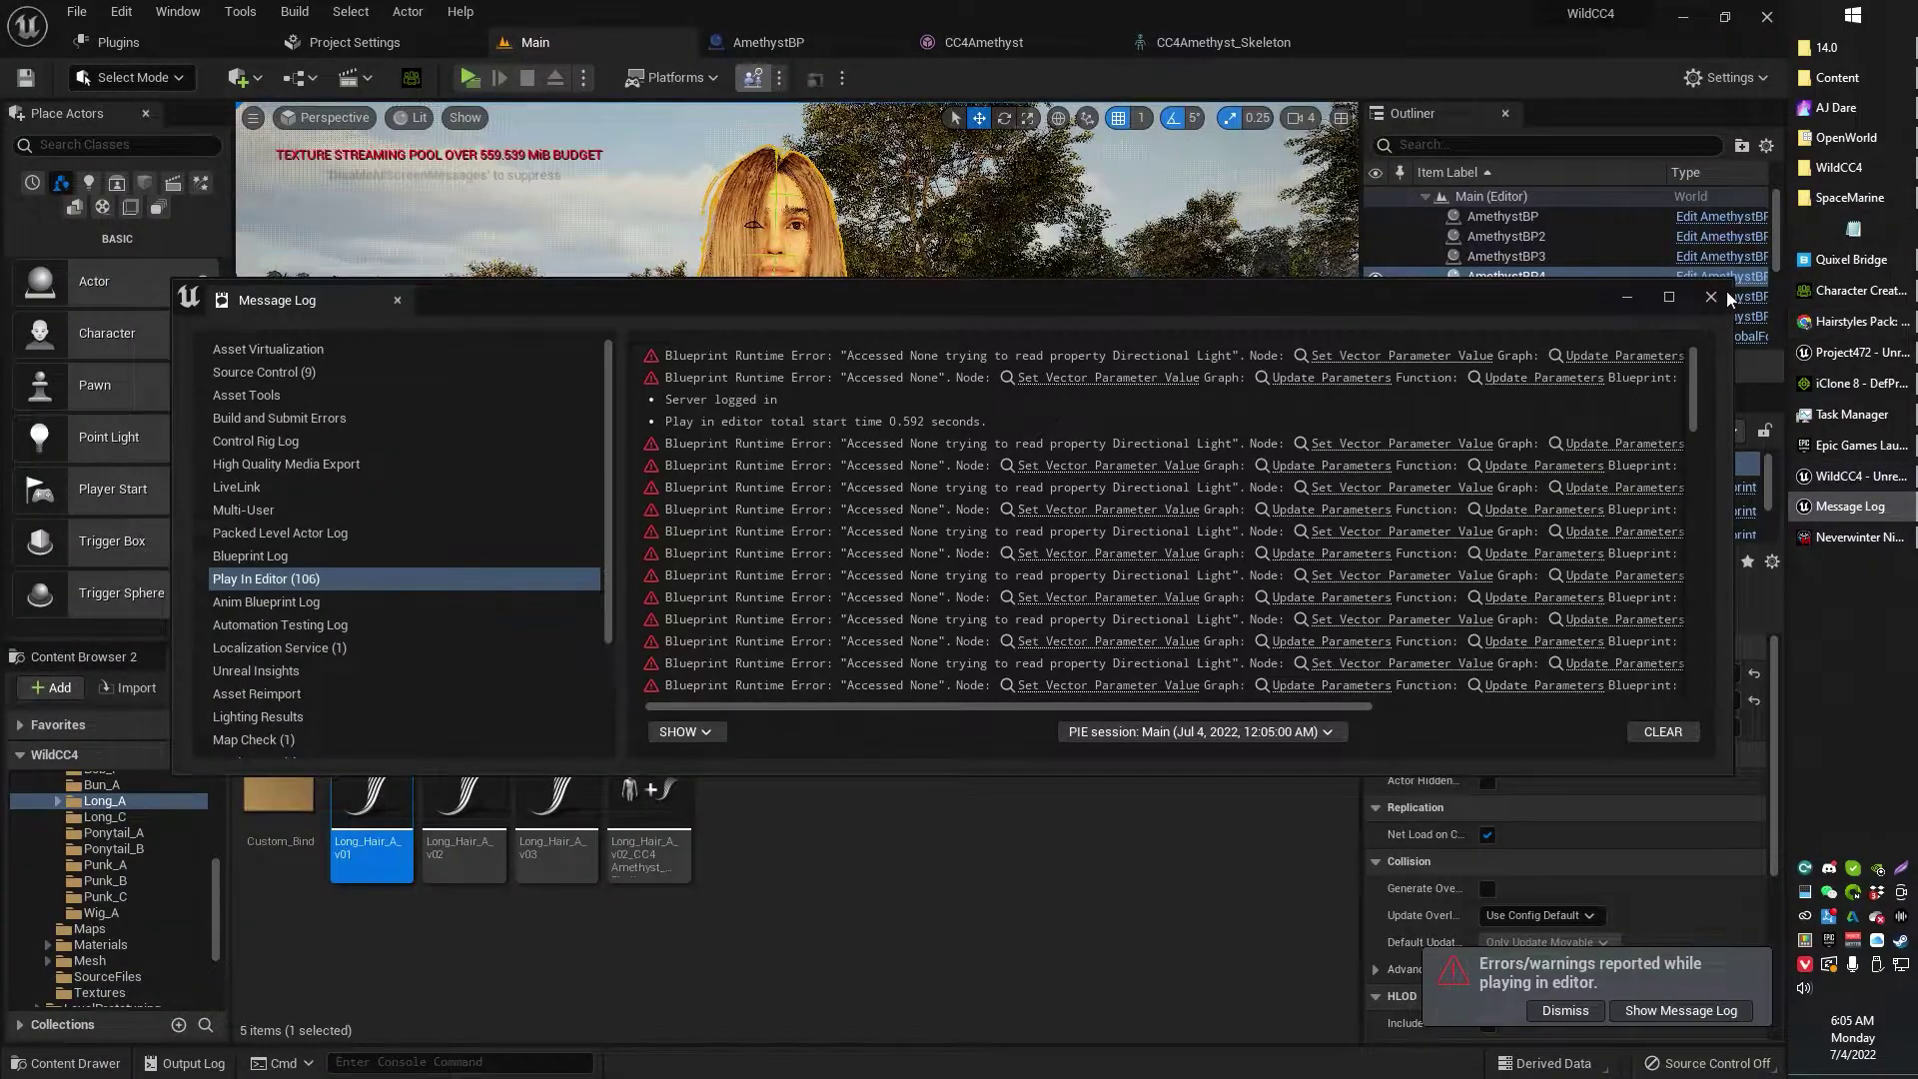
Close the message log and the Long_Hair_A_v01 groom editor to get back to the Main level
{"action": "left_click", "coordinate": [1710, 296]}
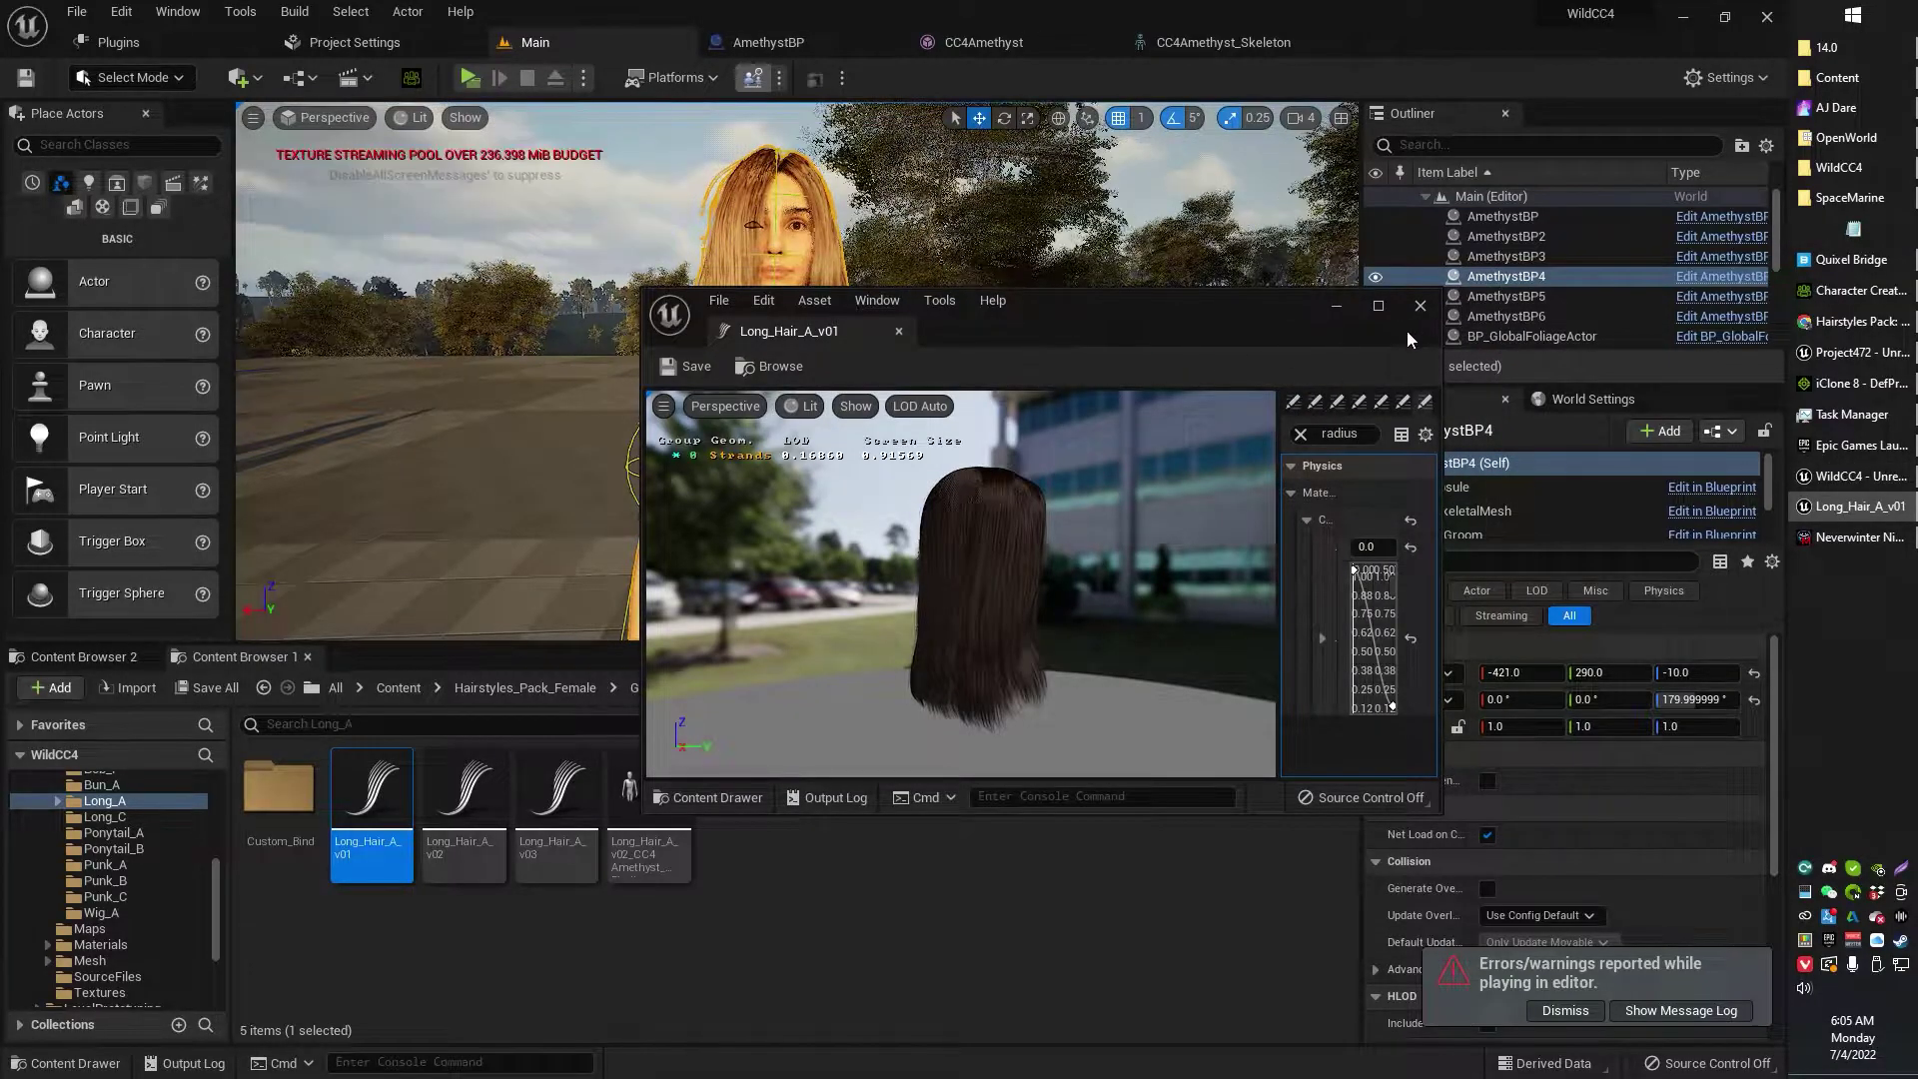
{"action": "double_click", "coordinate": [1317, 311]}
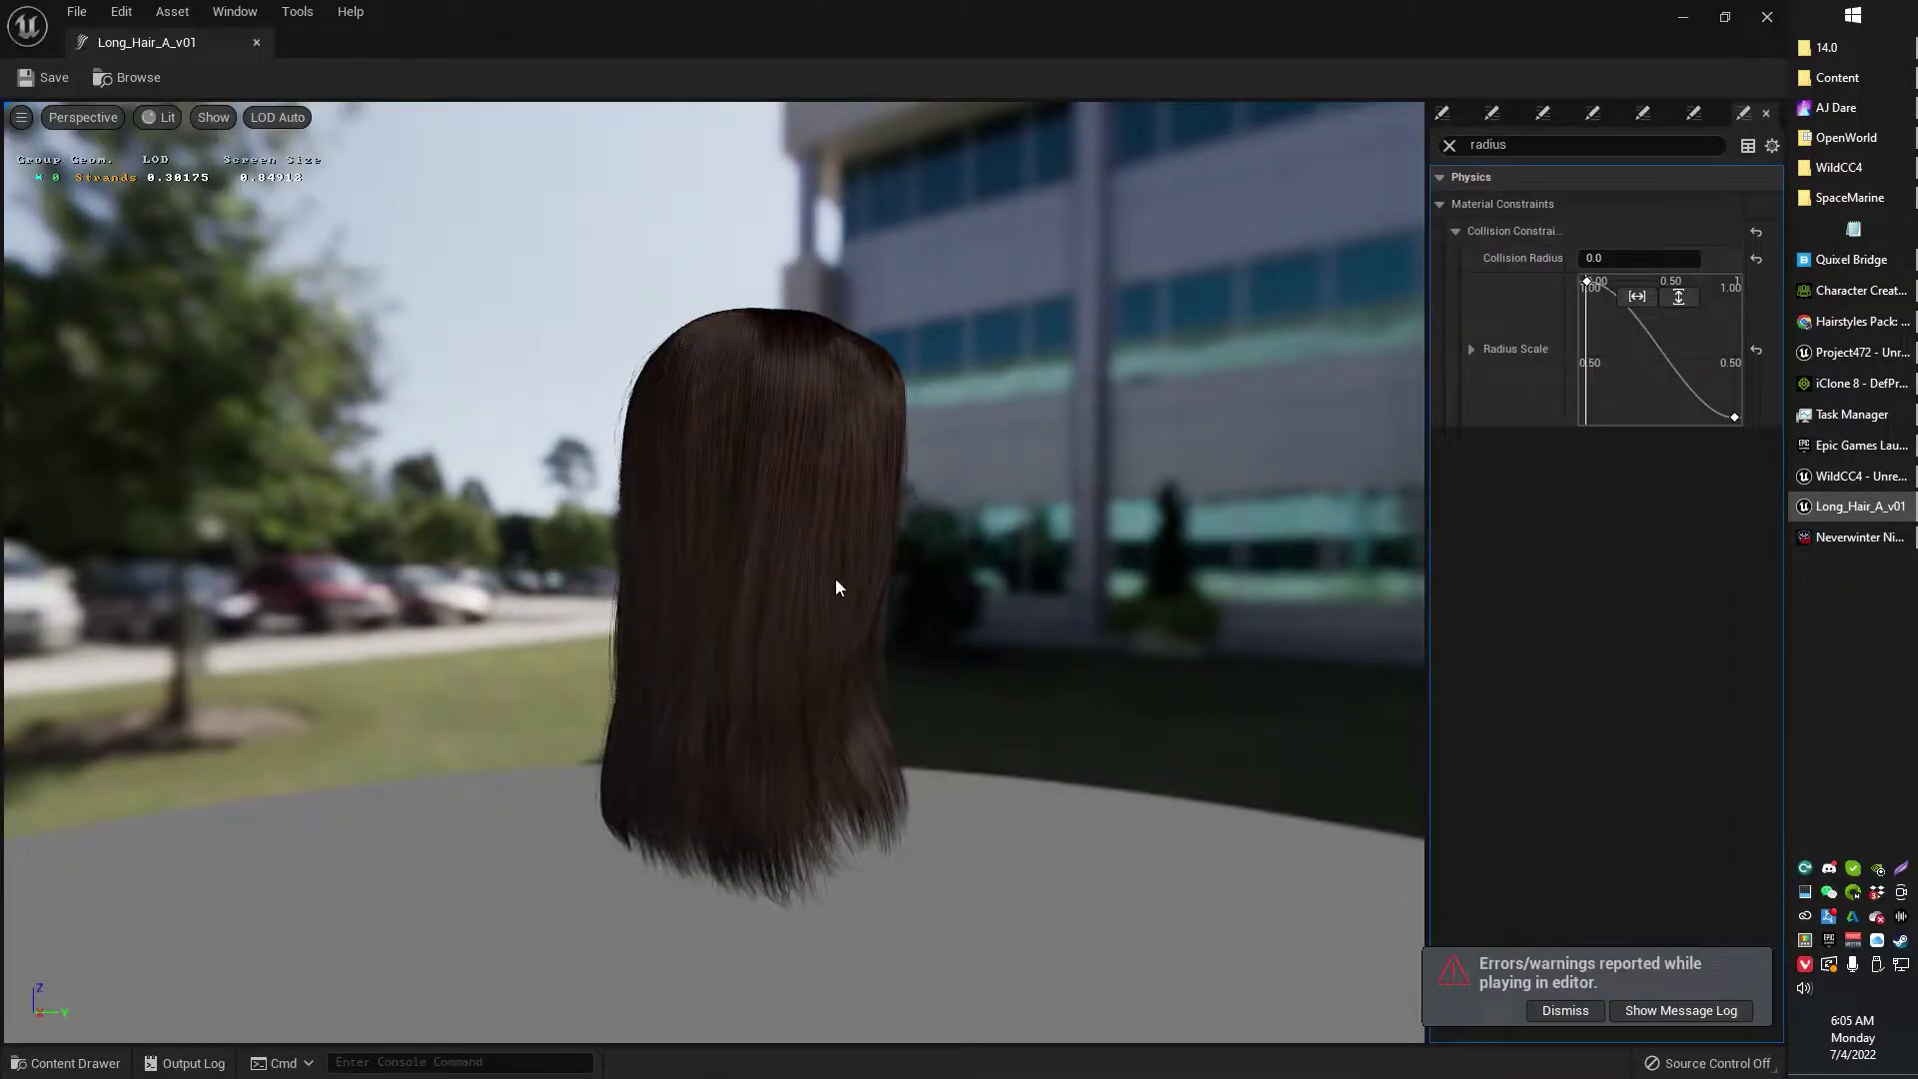
{"action": "left_click", "coordinate": [256, 43]}
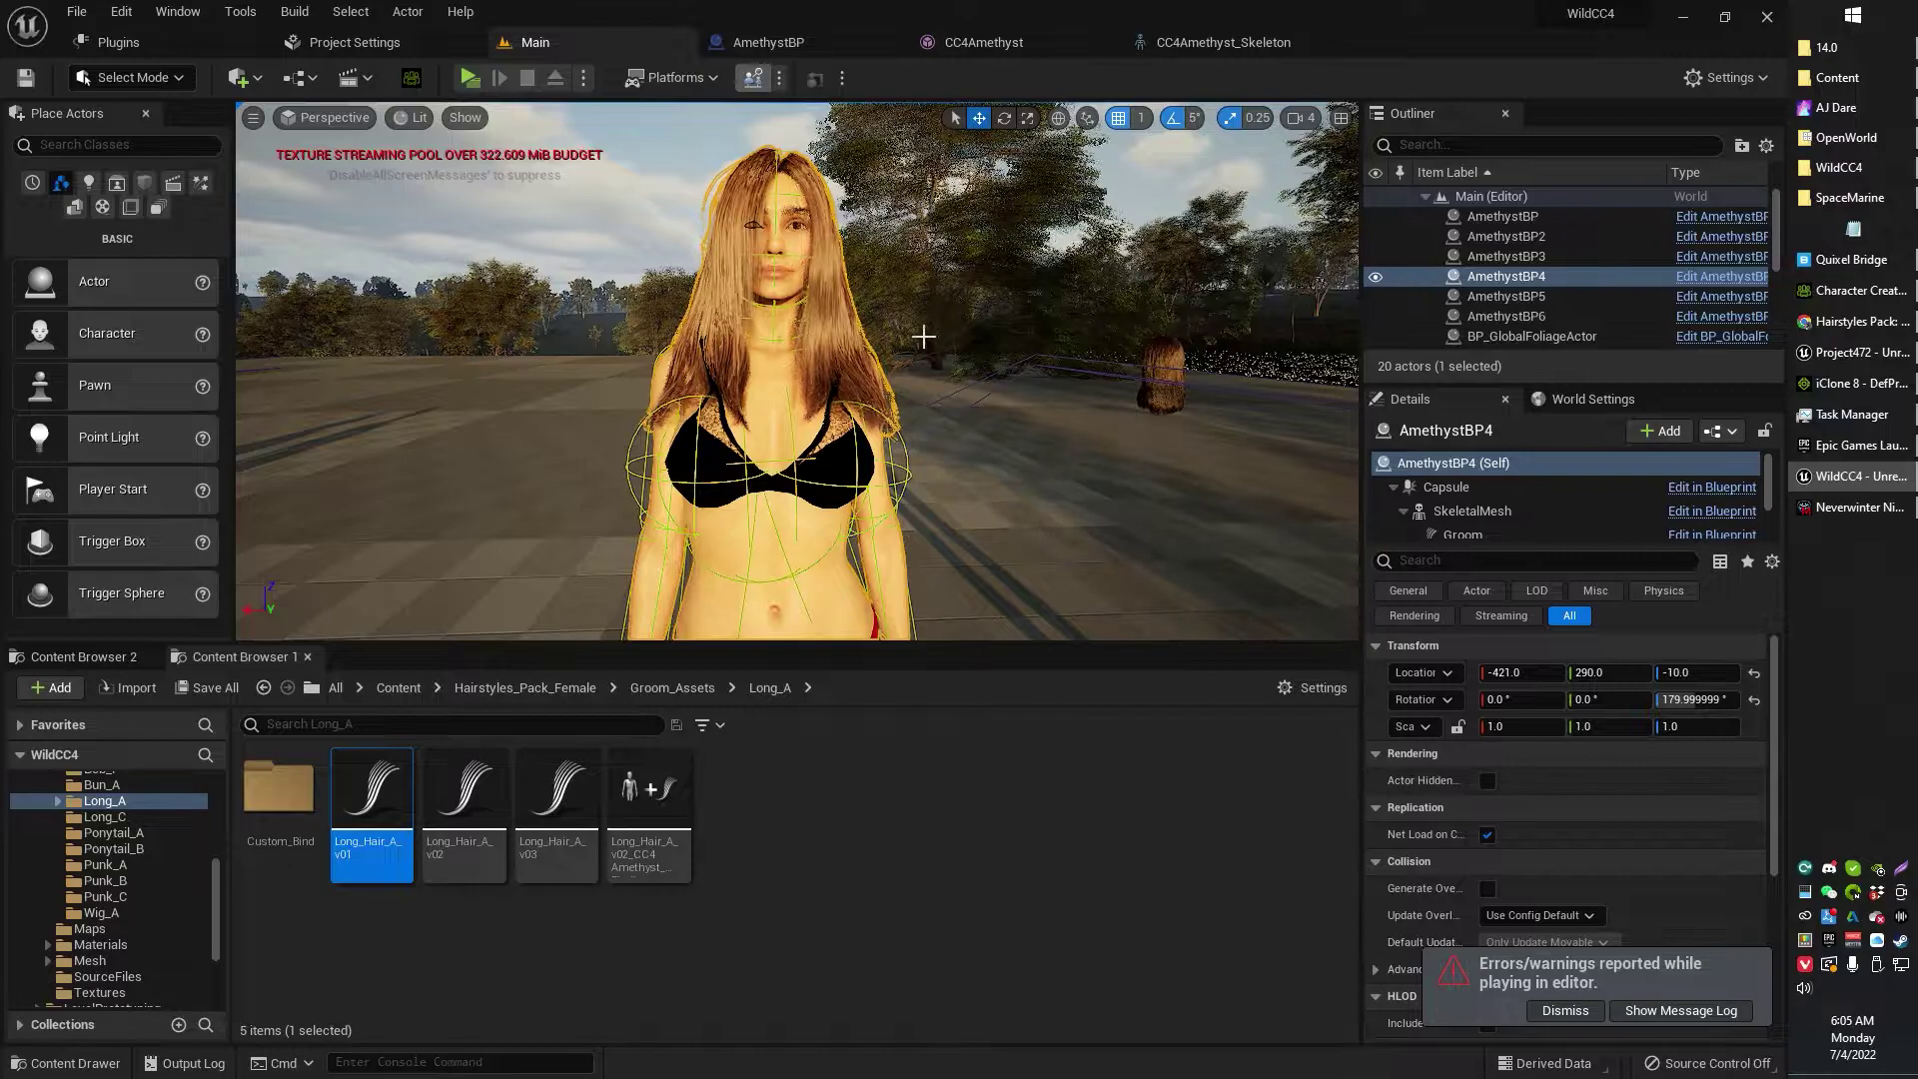
Hide the Landscape actor in the Main level
{"action": "right_click_drag", "start_coordinate": [950, 399], "coordinate": [942, 403]}
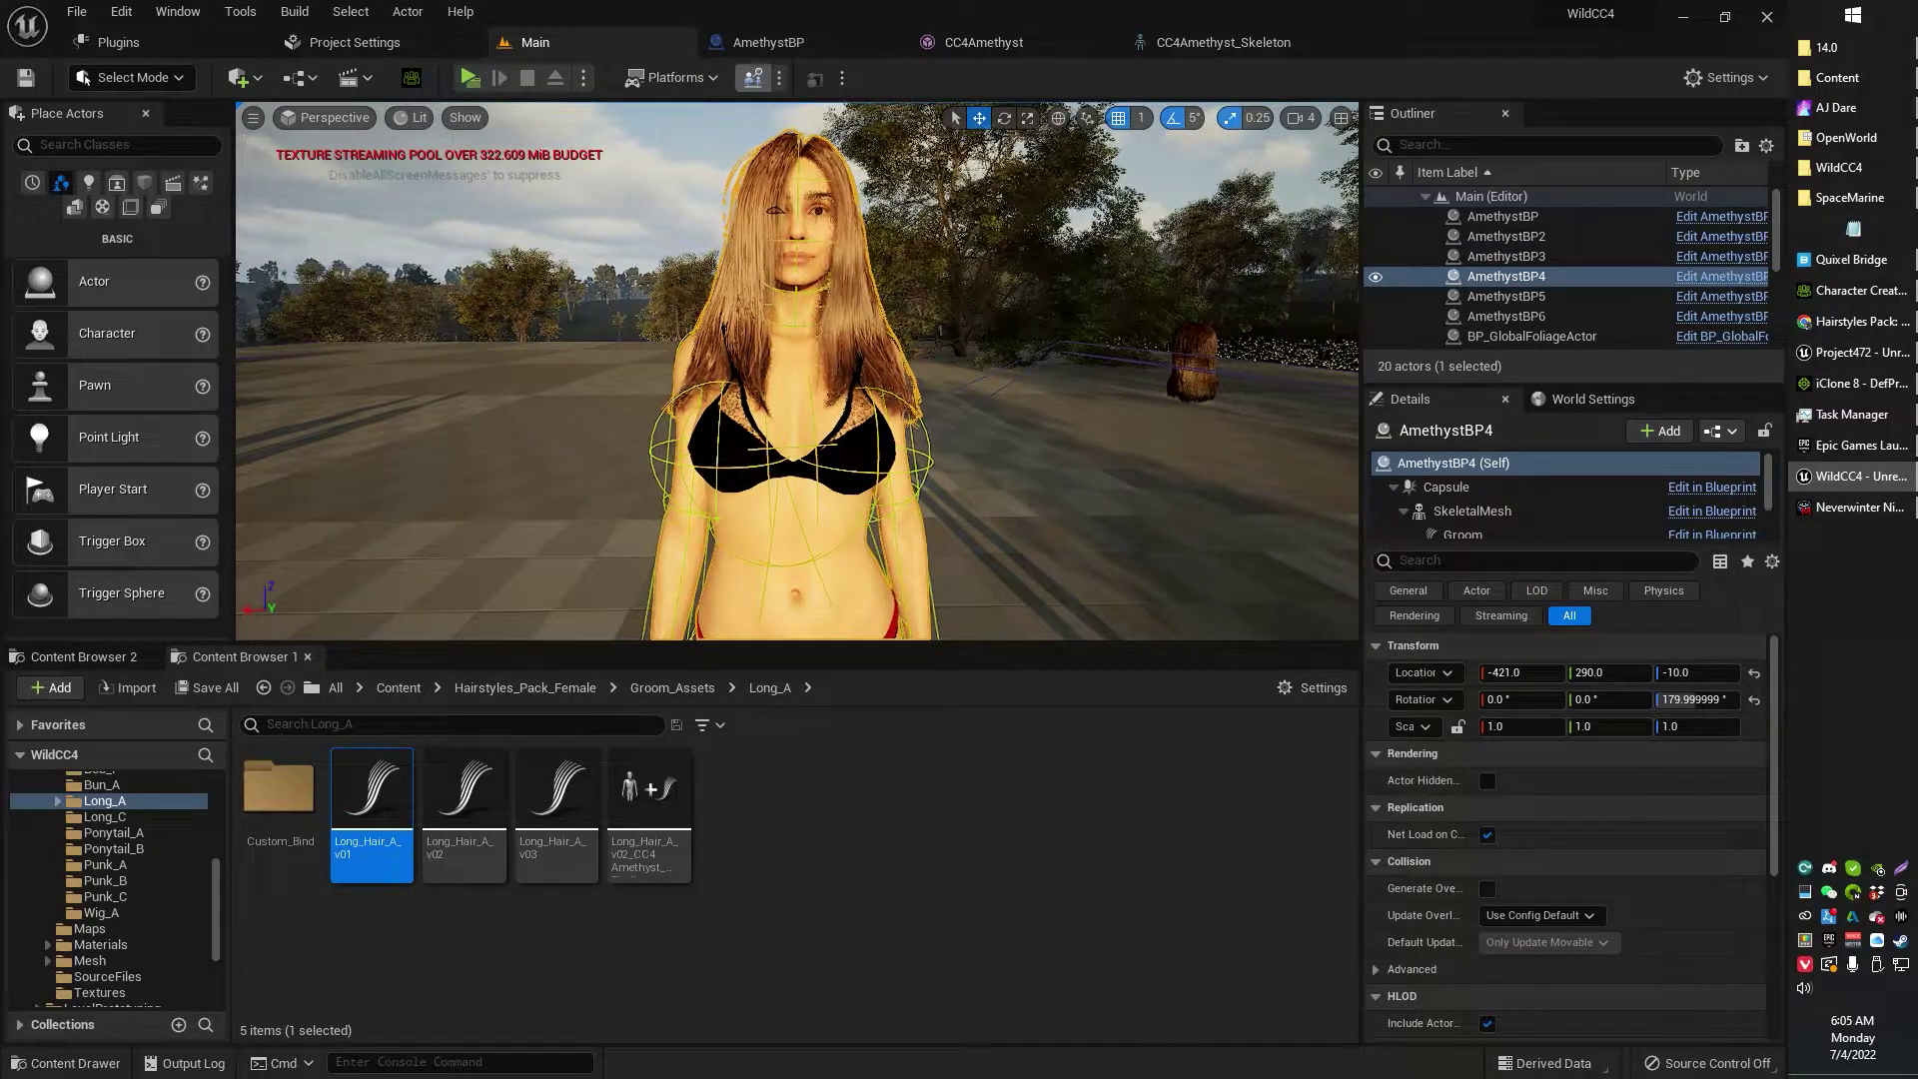
{"action": "key", "text": "d"}
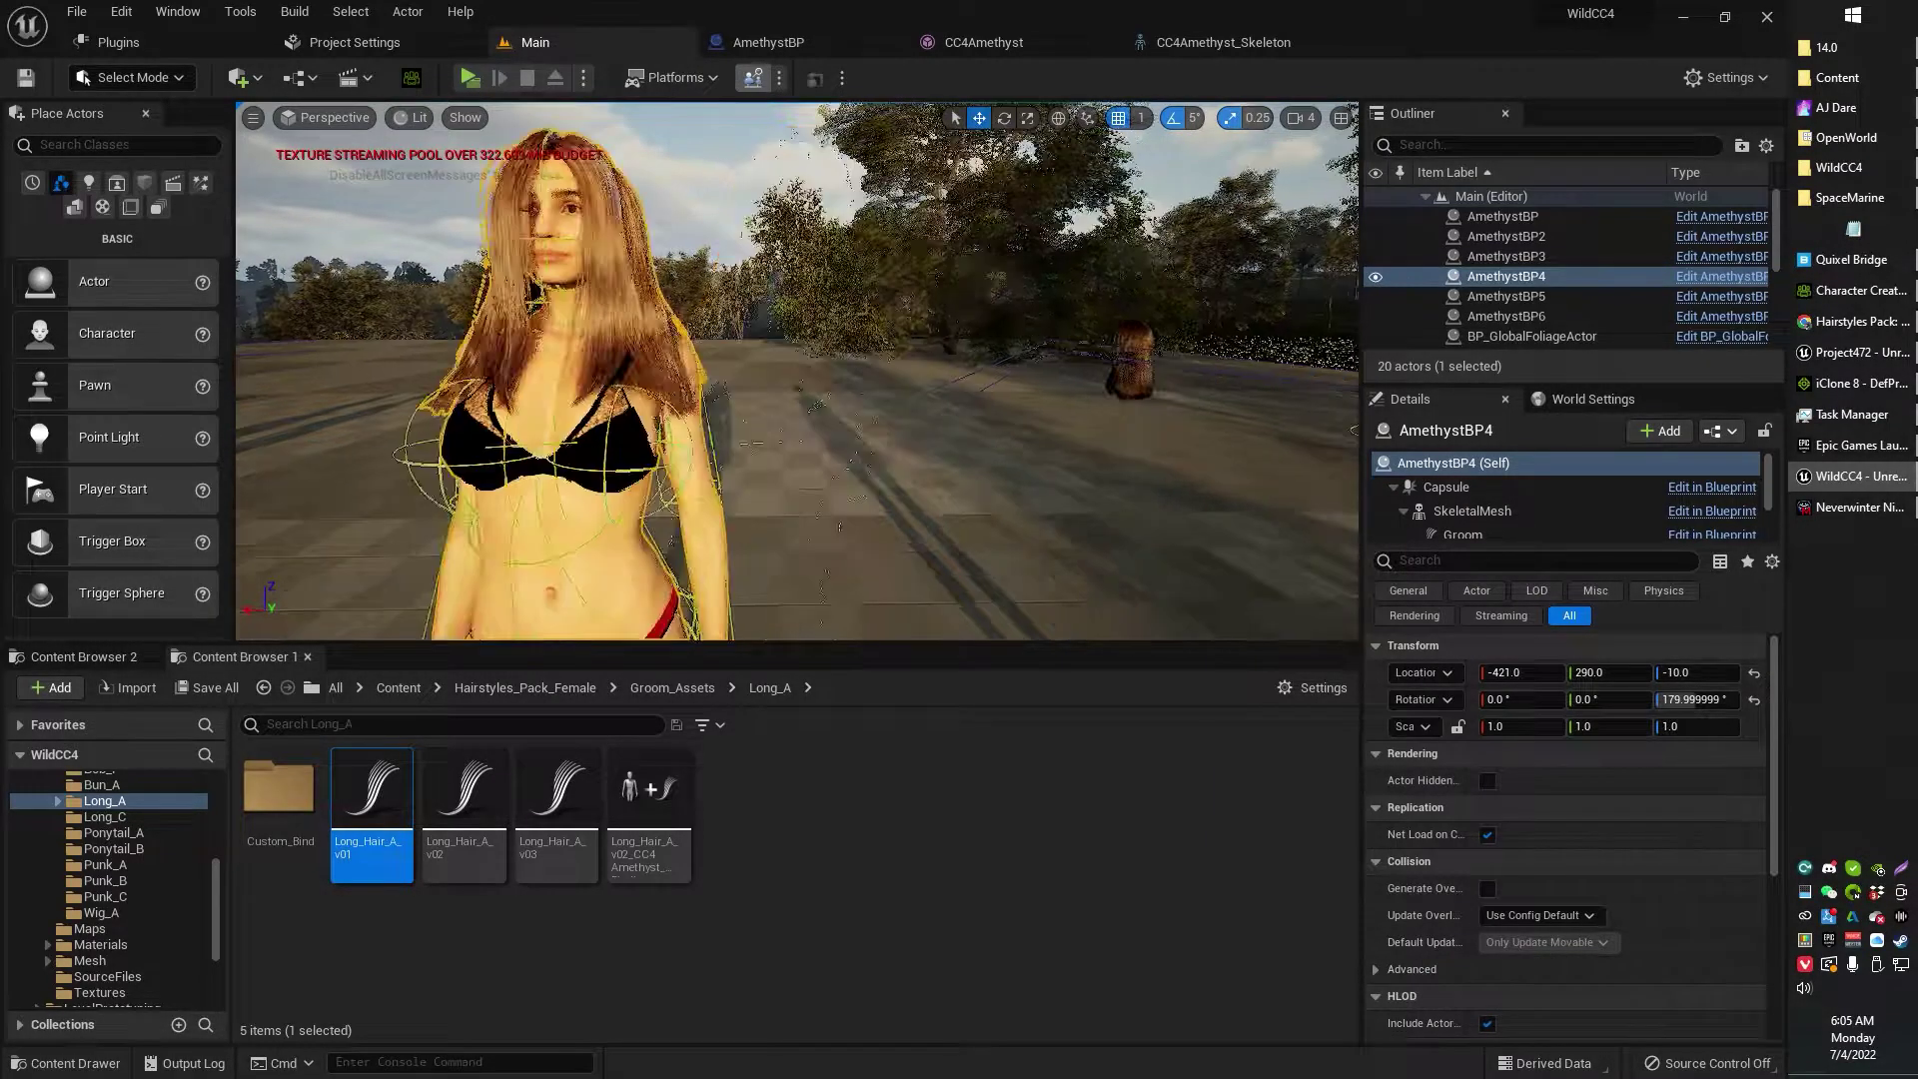
{"action": "right_click_drag", "start_coordinate": [1099, 329], "coordinate": [1039, 330]}
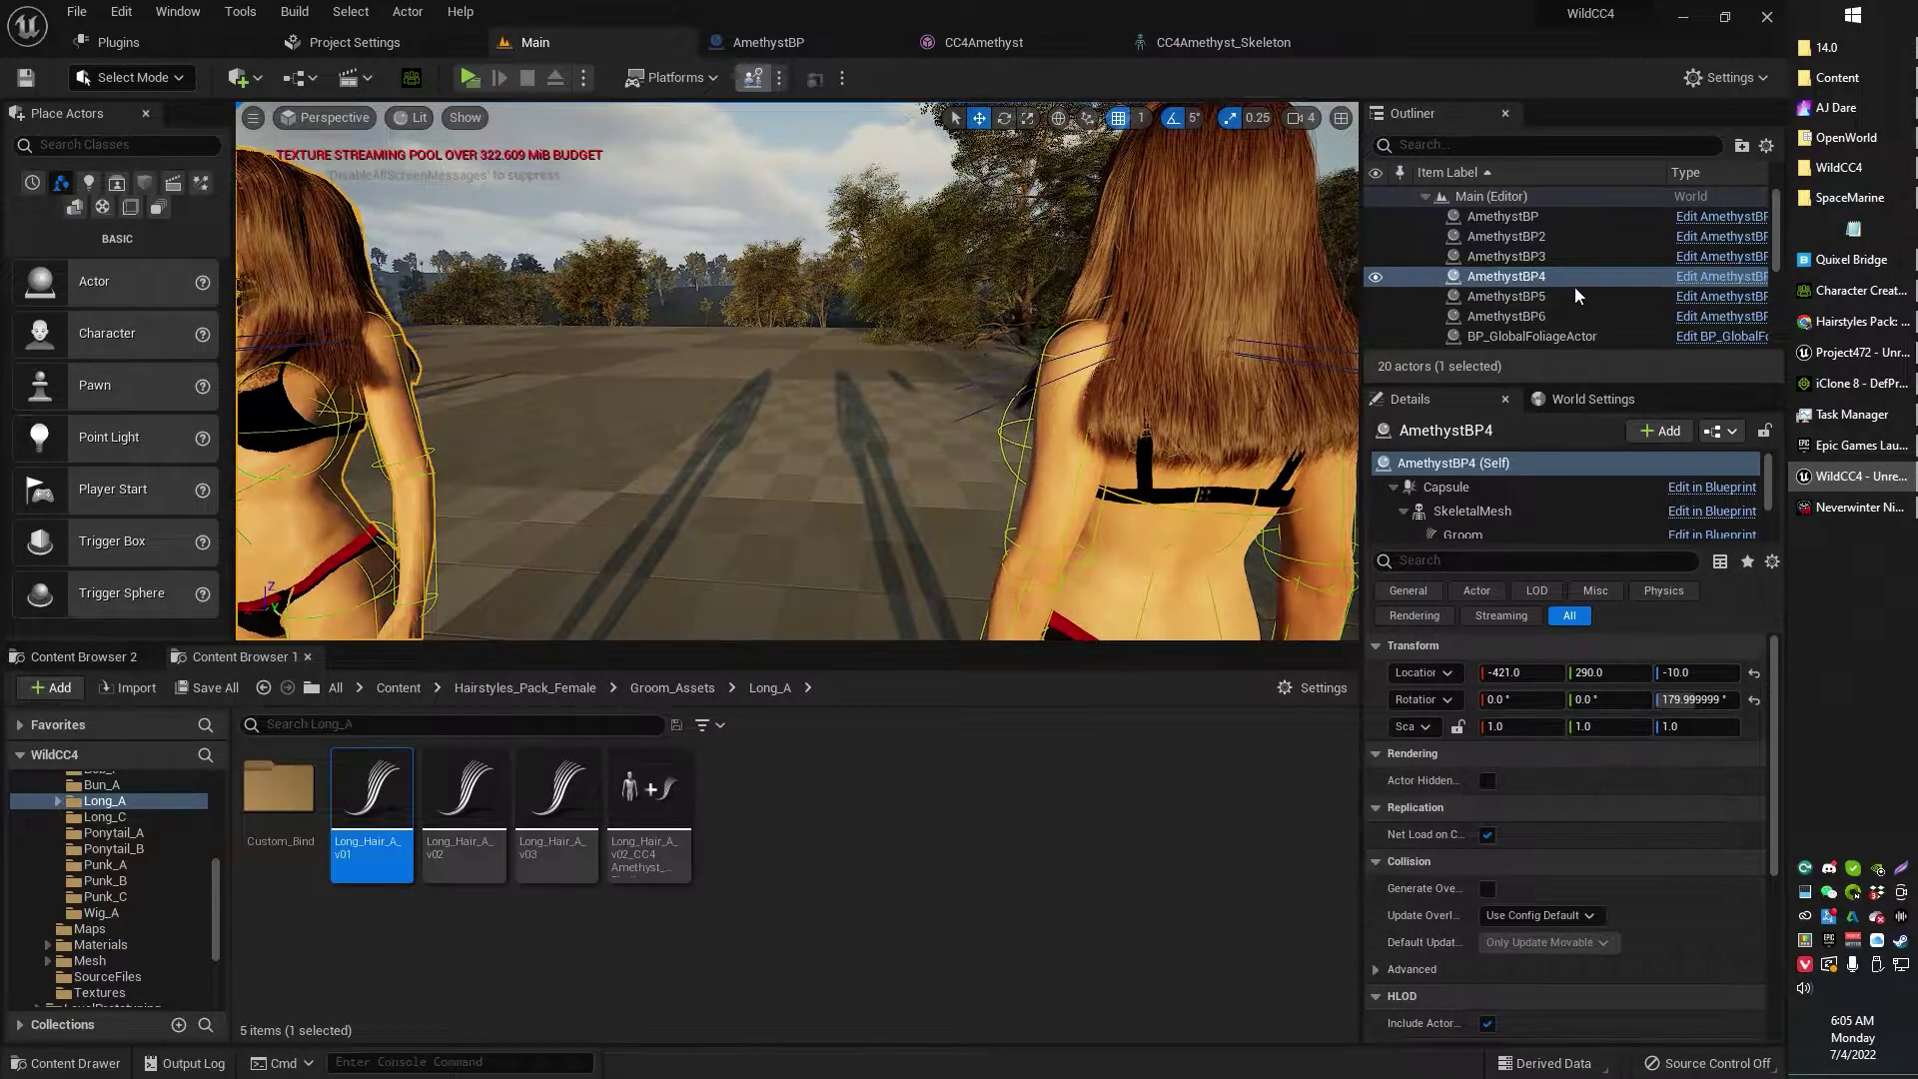
{"action": "scroll", "coordinate": [1575, 289], "scroll_direction": "down", "scroll_amount": 3}
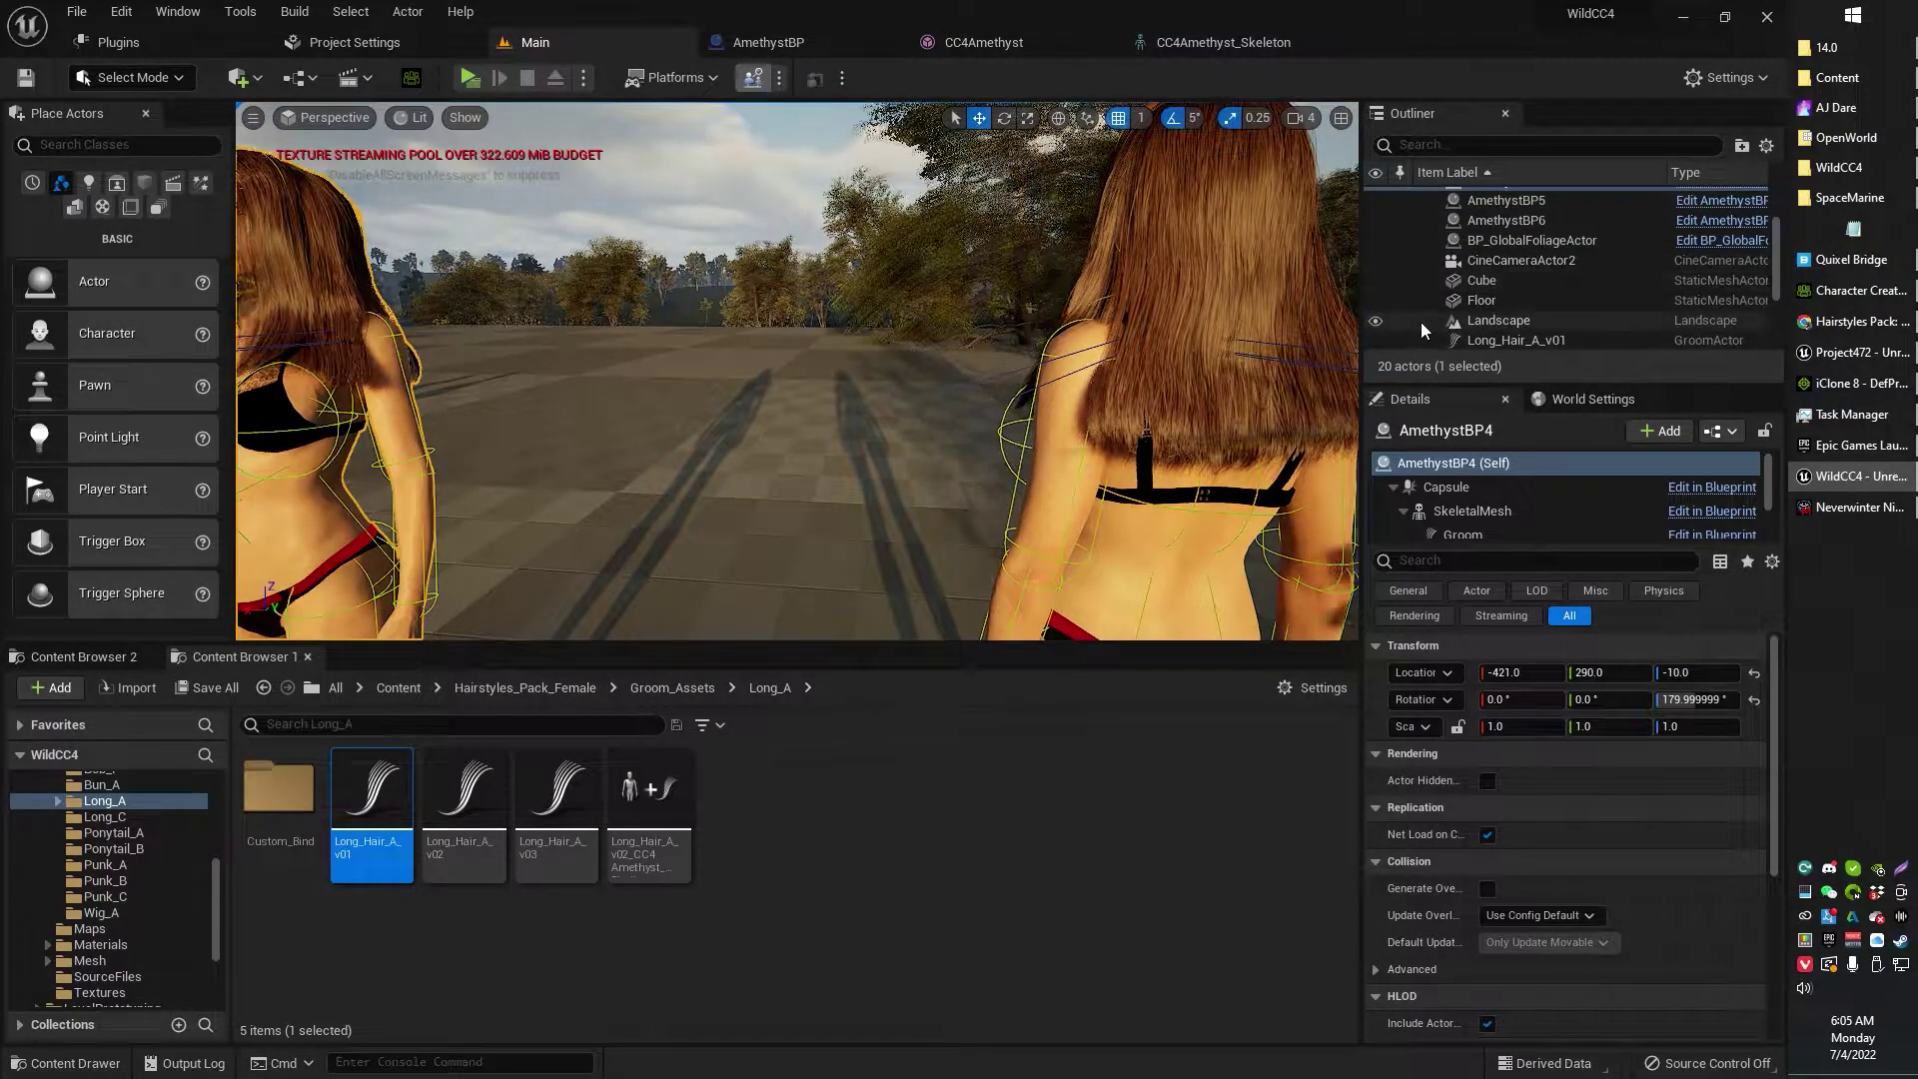
{"action": "left_click", "coordinate": [1375, 321]}
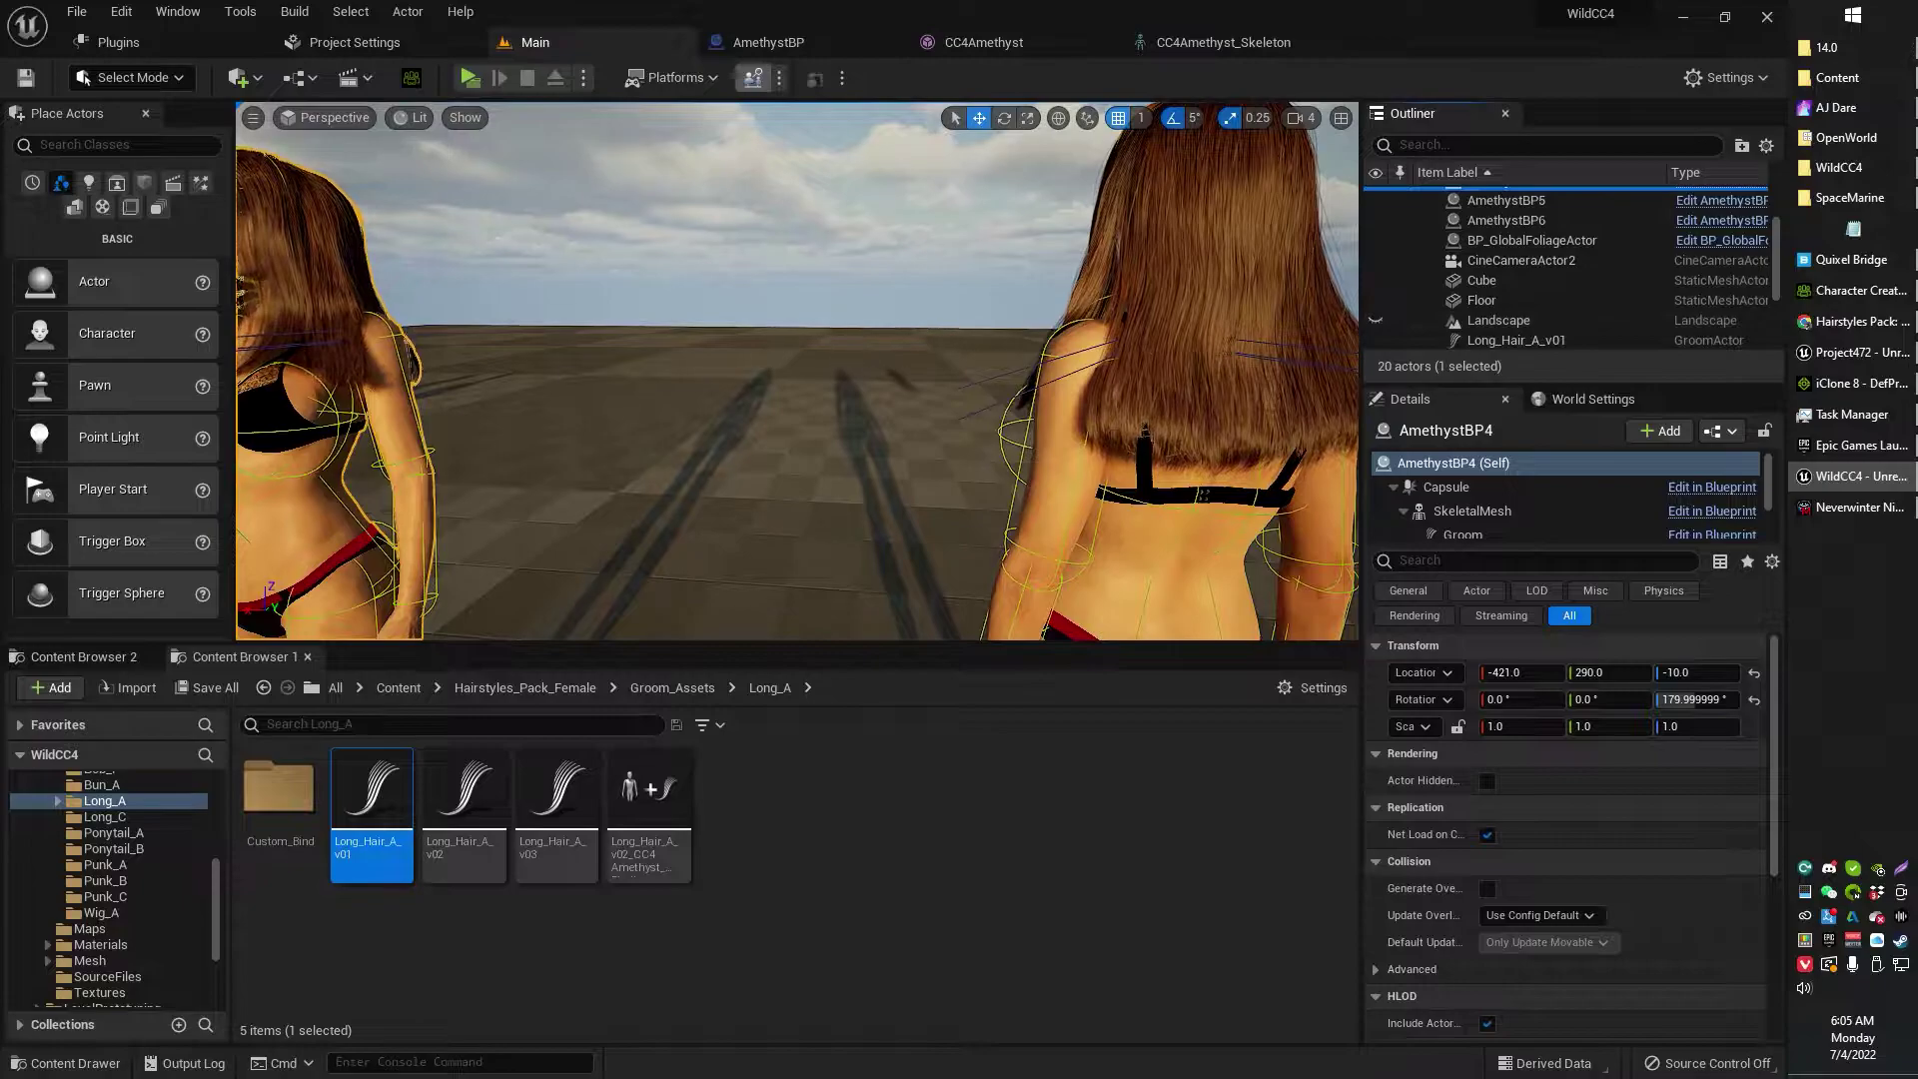
Examine the long hair on the AmethystBP4 character from the front, sides and back in the Main level
{"action": "right_click_drag", "start_coordinate": [799, 370], "coordinate": [559, 377]}
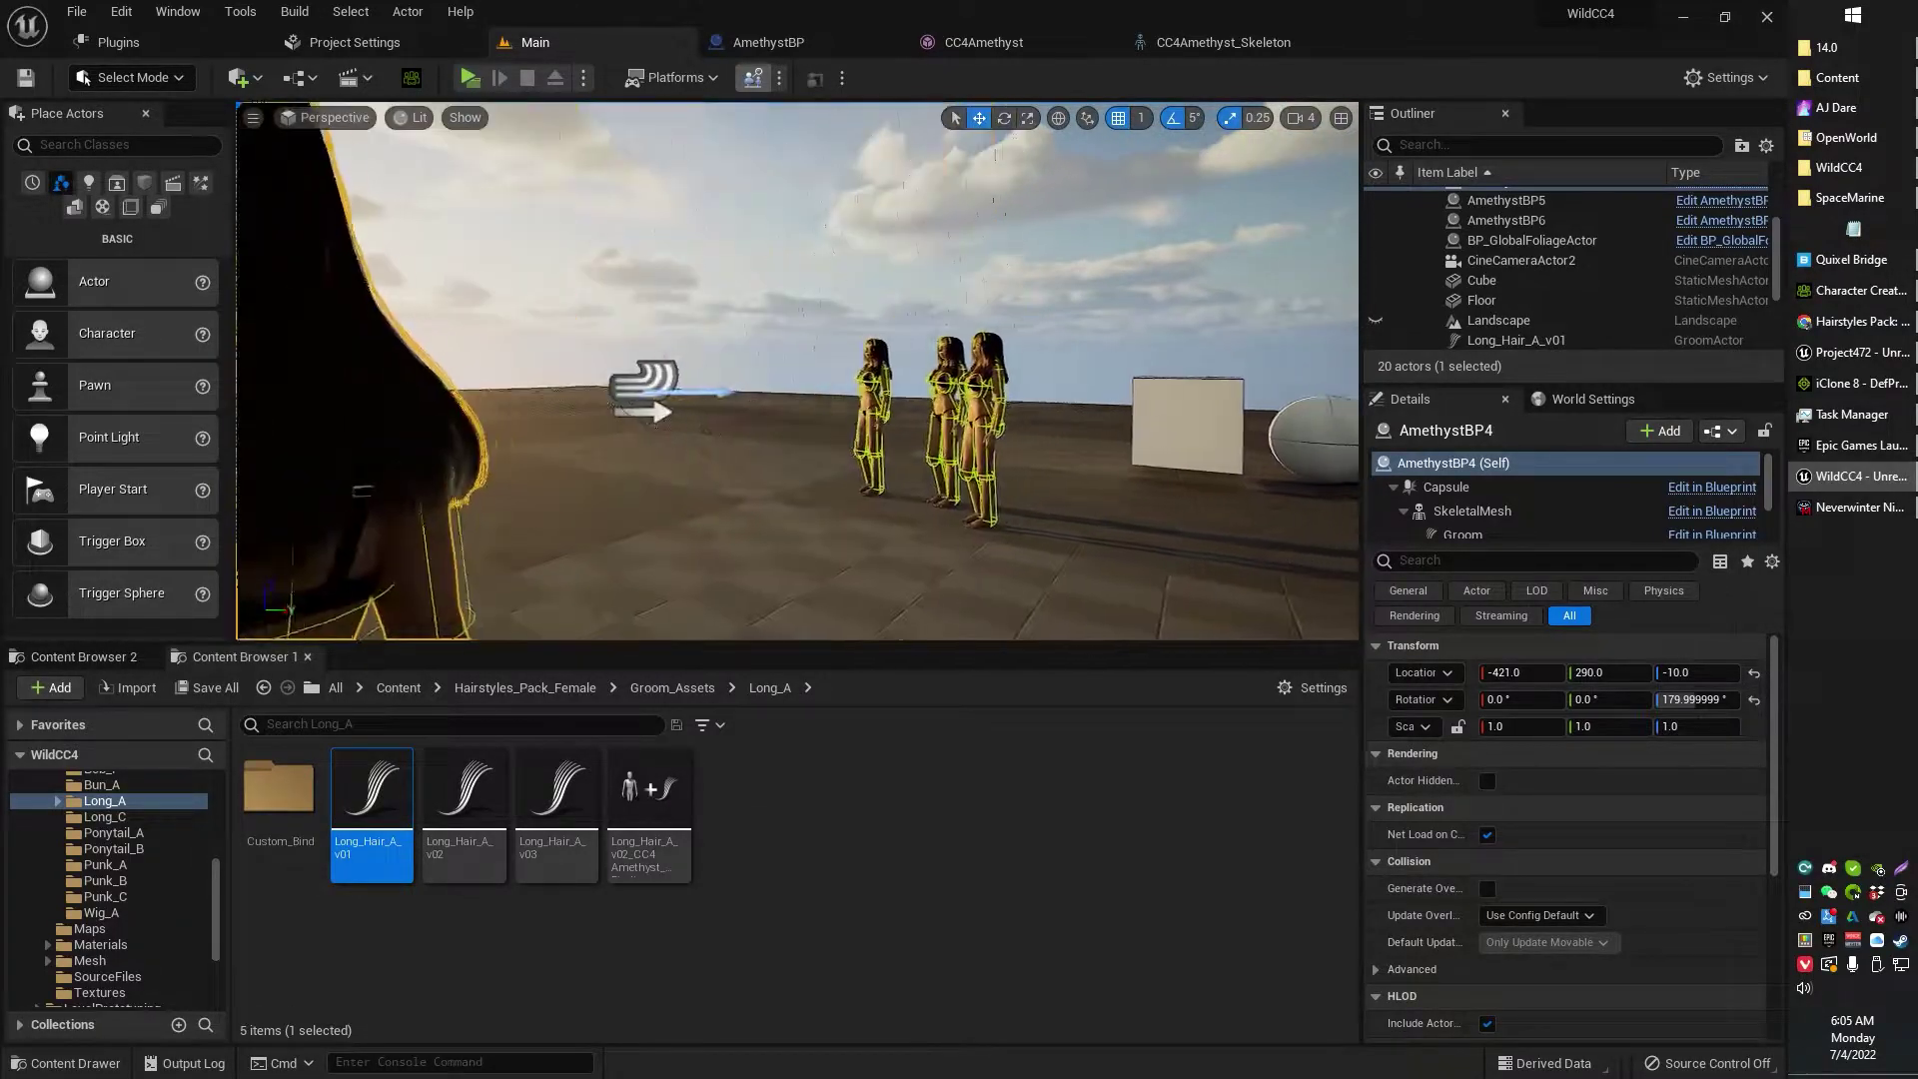
{"action": "right_click_drag", "start_coordinate": [799, 369], "coordinate": [505, 355]}
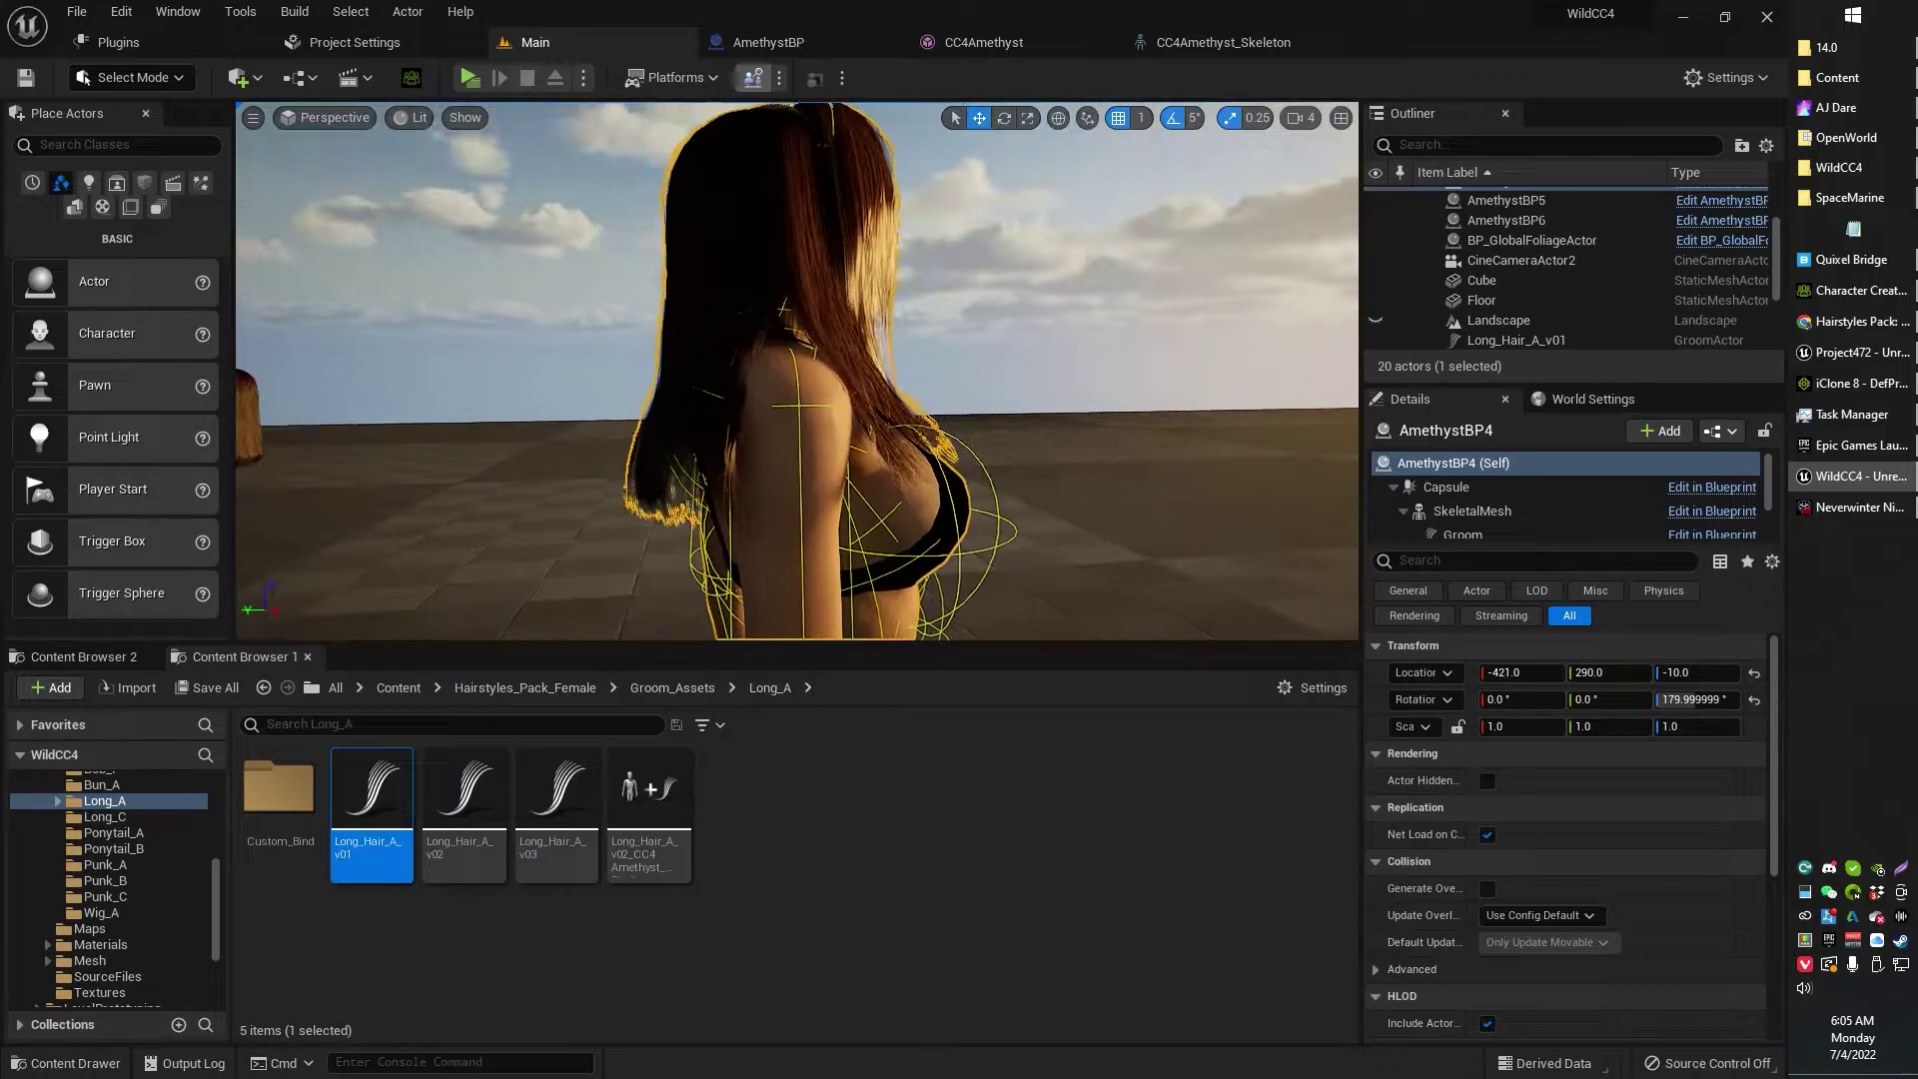
{"action": "right_click_drag", "start_coordinate": [724, 374], "coordinate": [704, 374]}
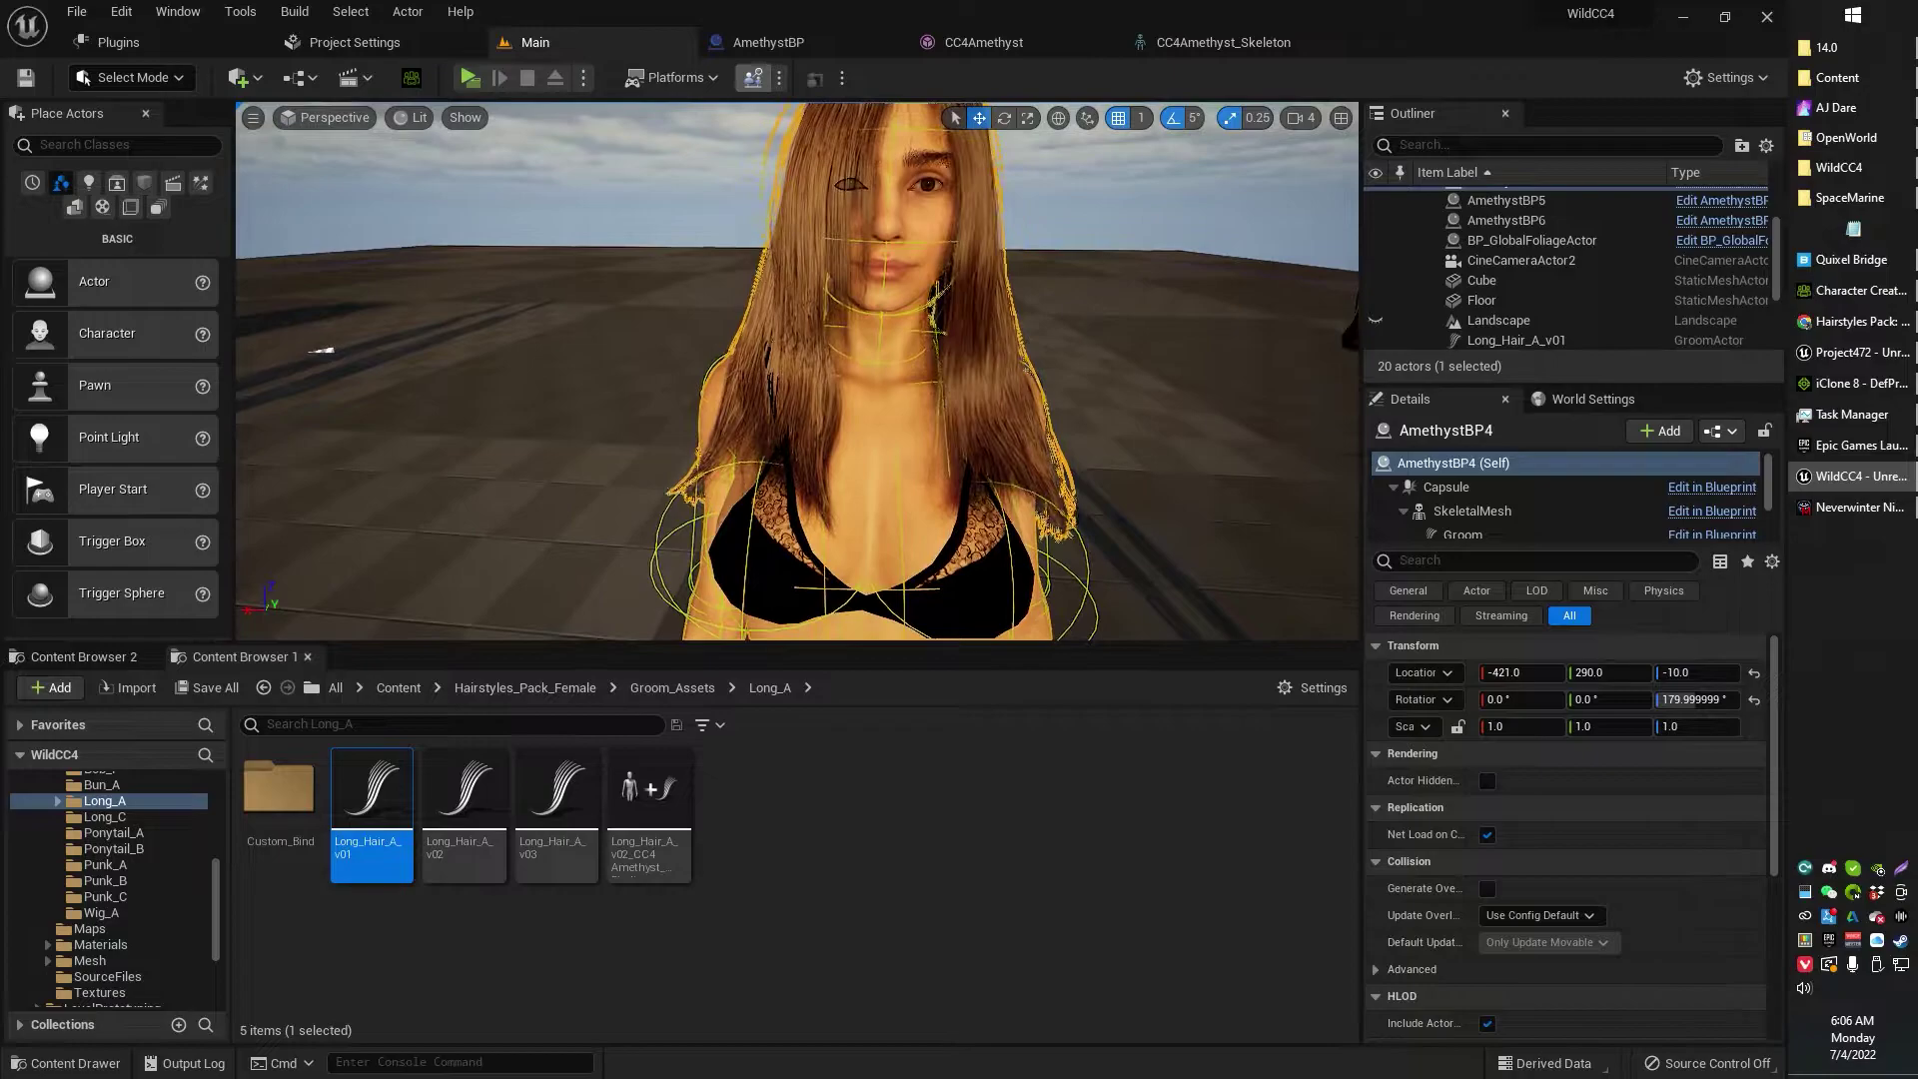
{"action": "right_click_drag", "start_coordinate": [704, 374], "coordinate": [734, 360]}
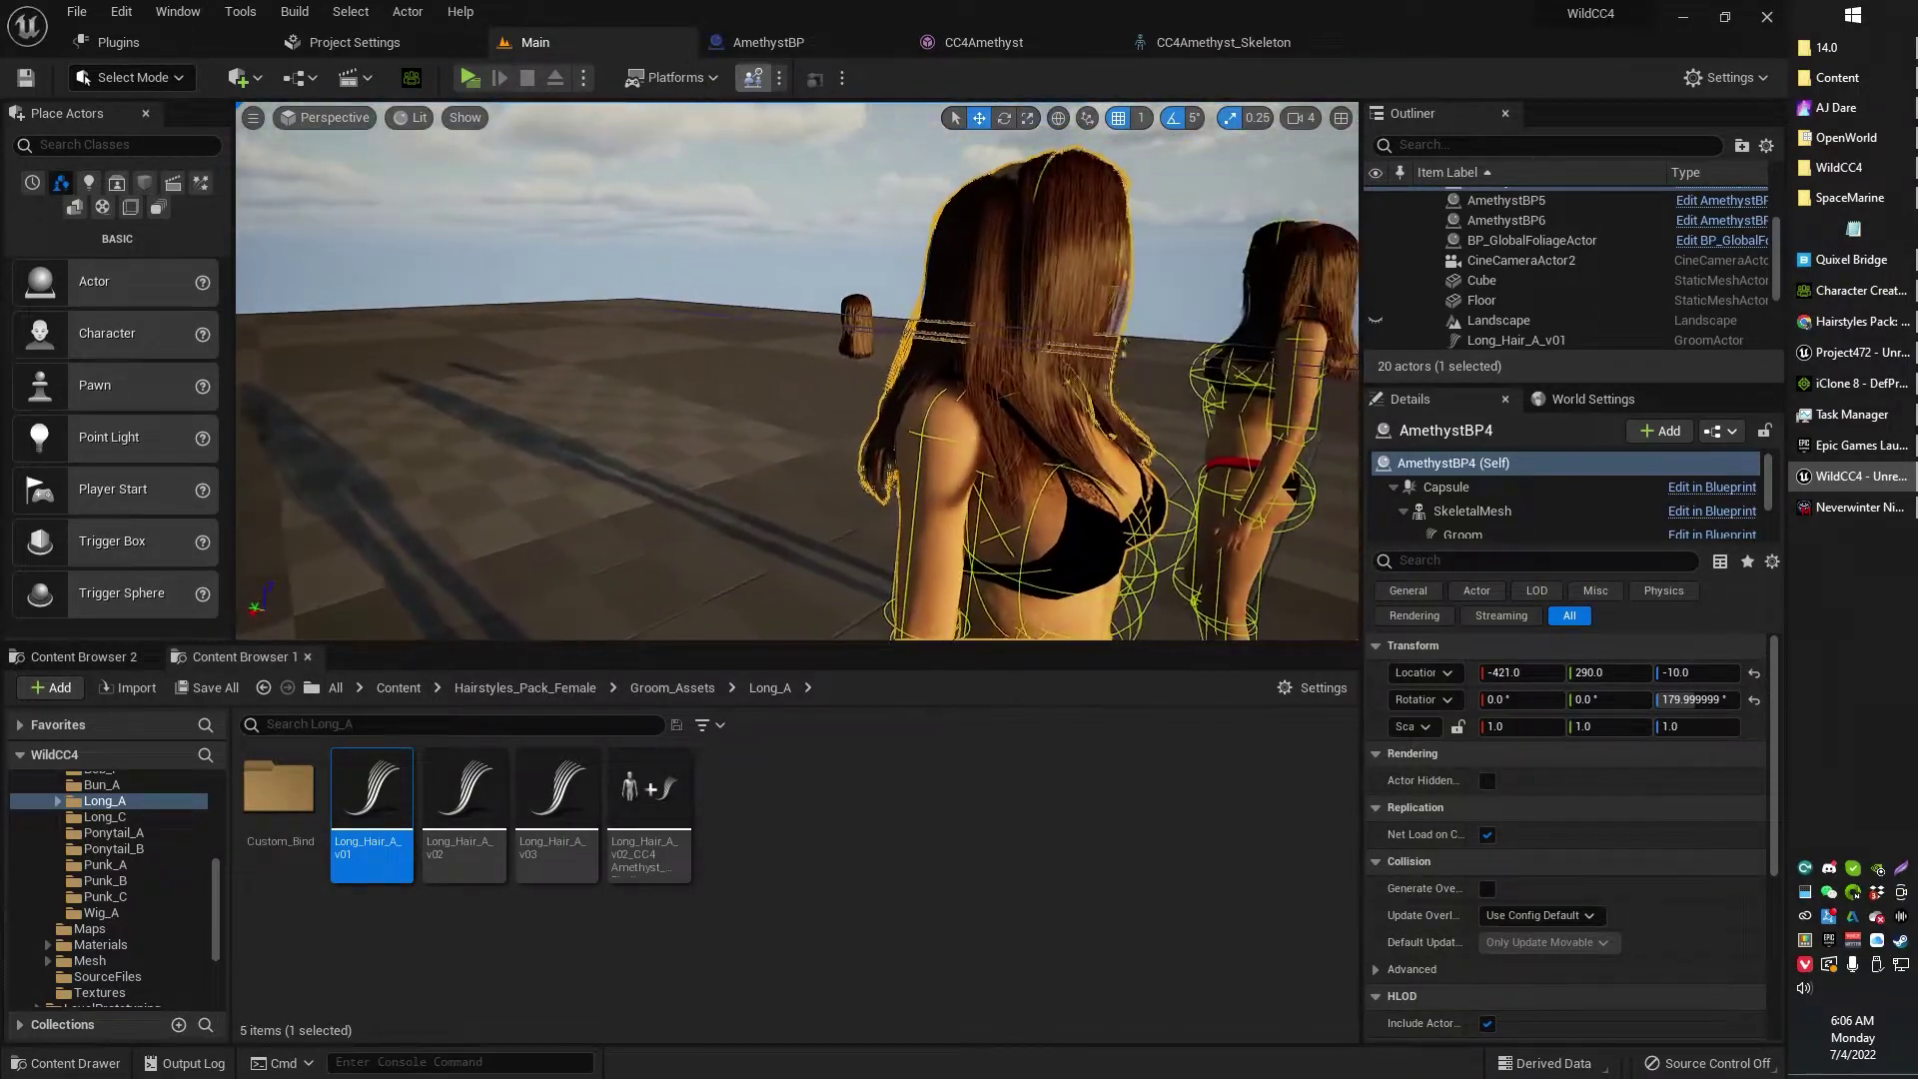
{"action": "right_click_drag", "start_coordinate": [797, 371], "coordinate": [757, 367]}
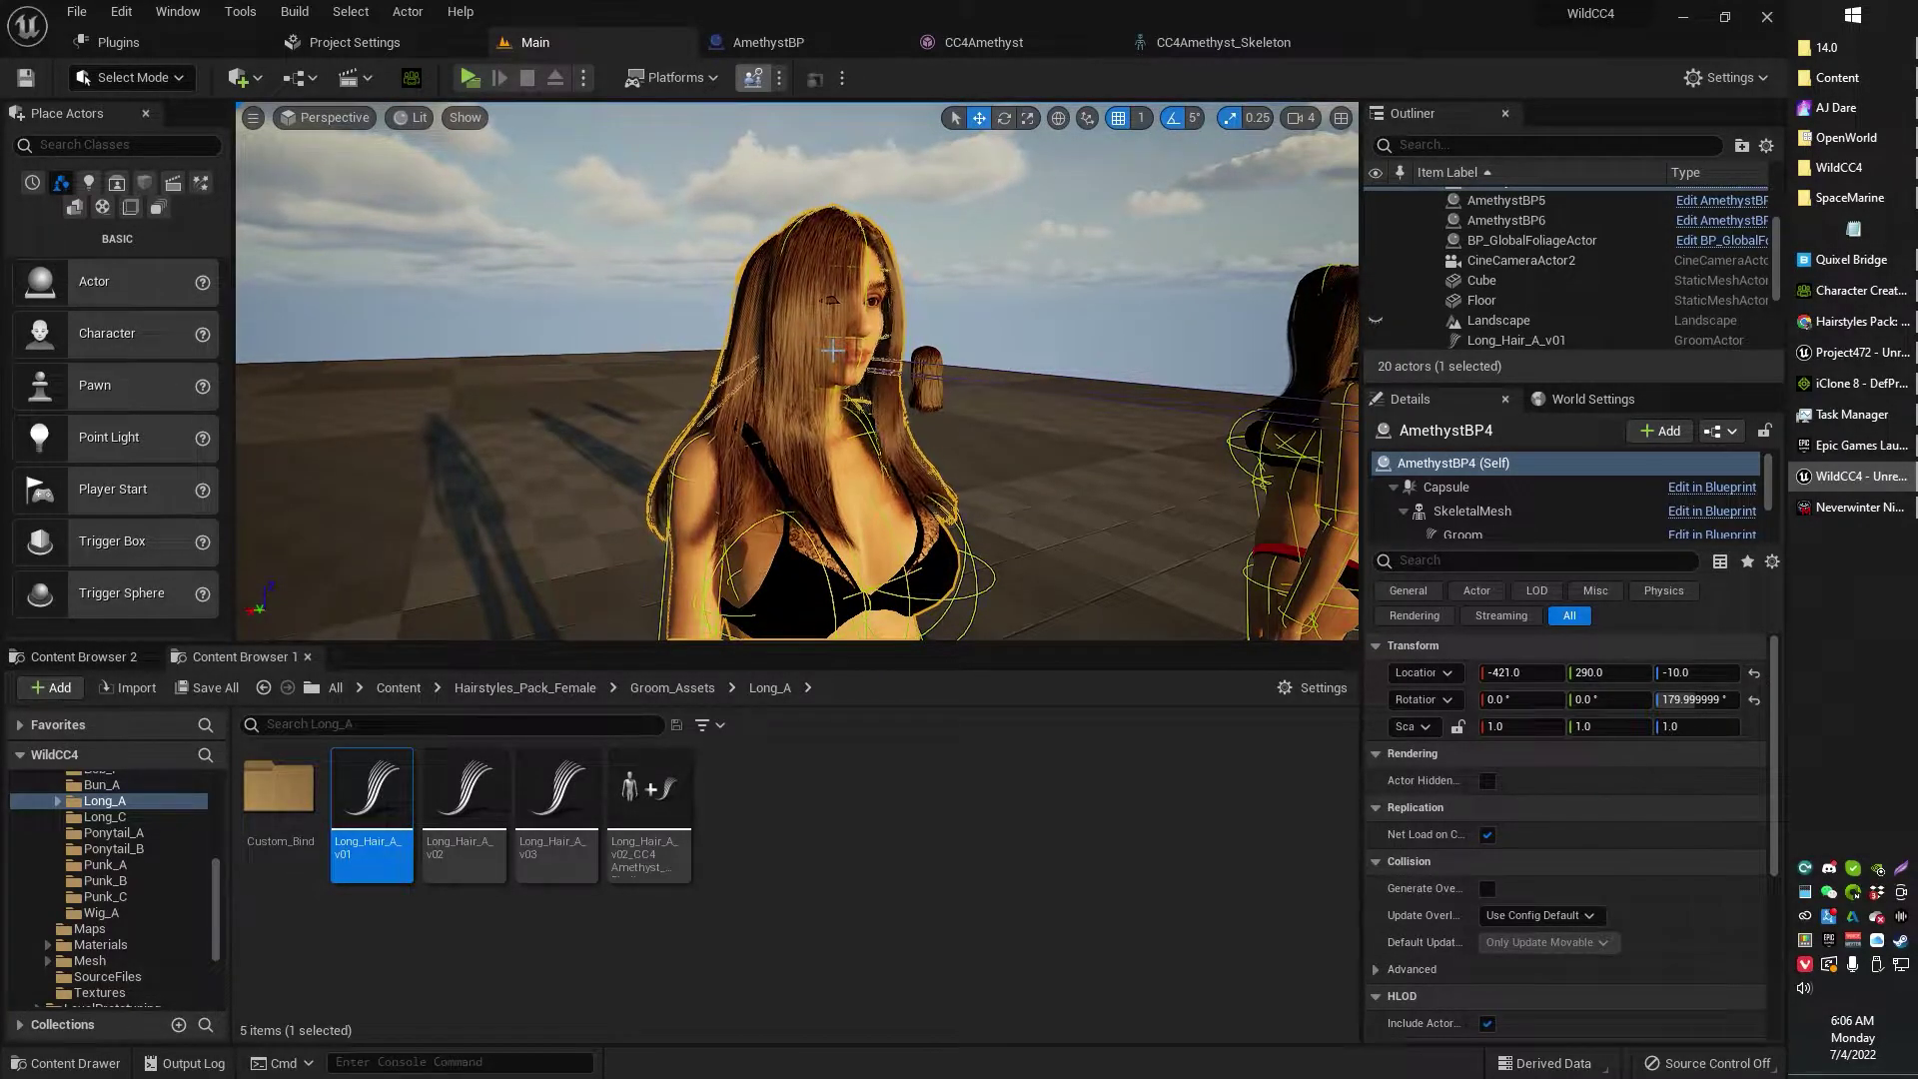
{"action": "right_click_drag", "start_coordinate": [796, 261], "coordinate": [780, 266]}
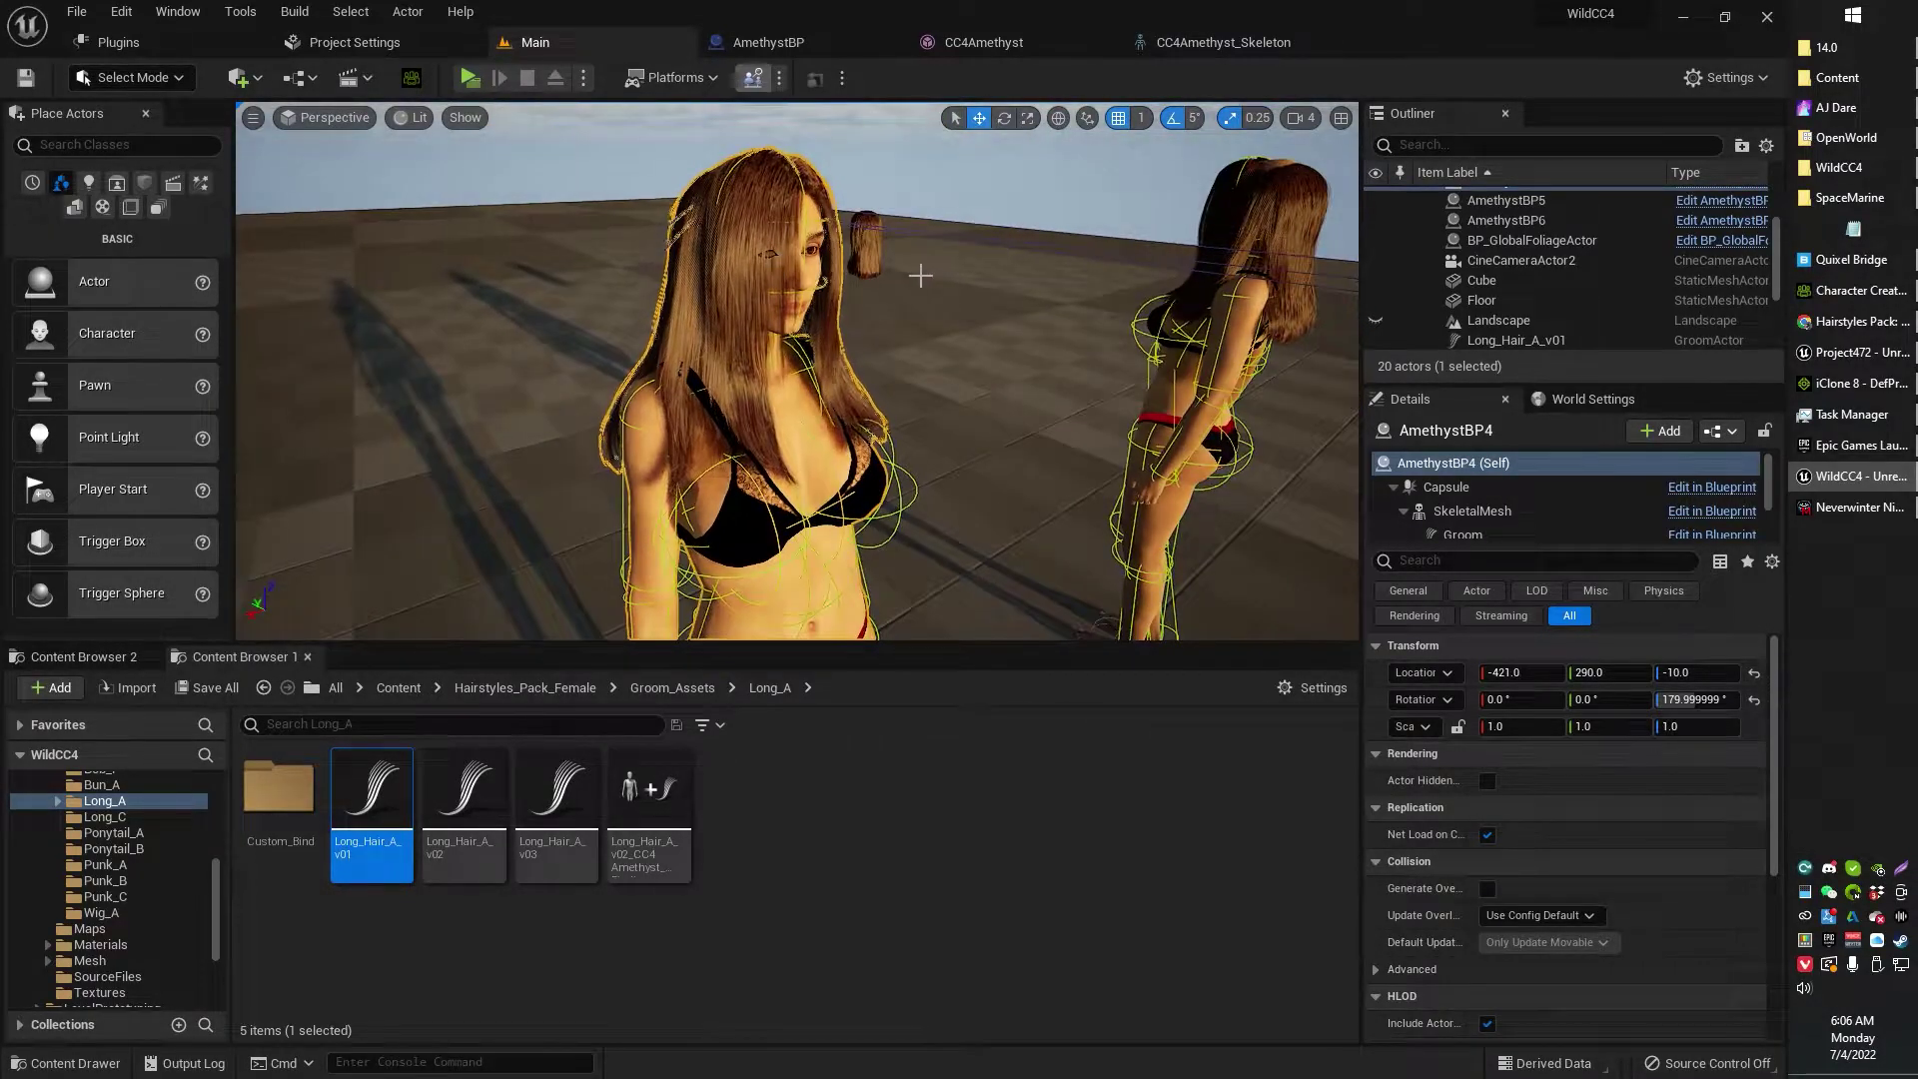
{"action": "right_click_drag", "start_coordinate": [920, 275], "coordinate": [819, 335]}
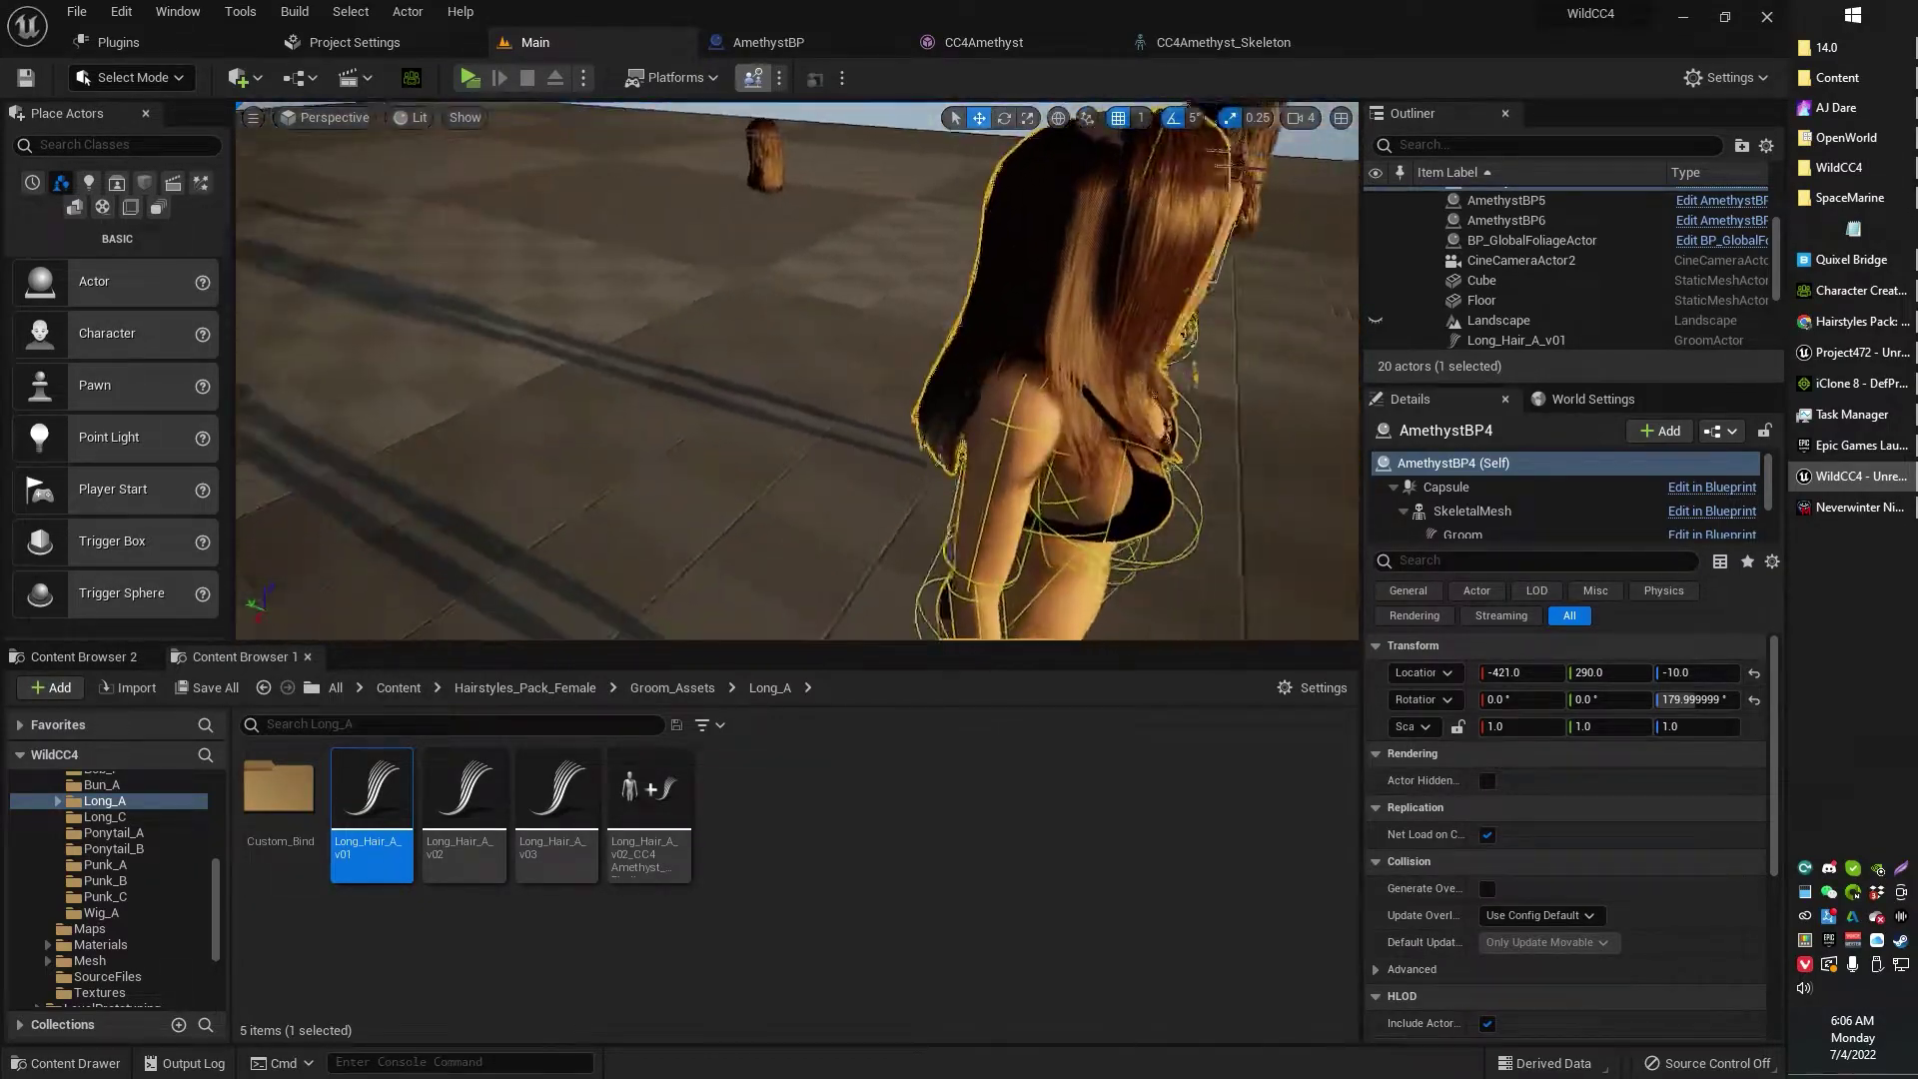
{"action": "right_click_drag", "start_coordinate": [969, 300], "coordinate": [961, 300]}
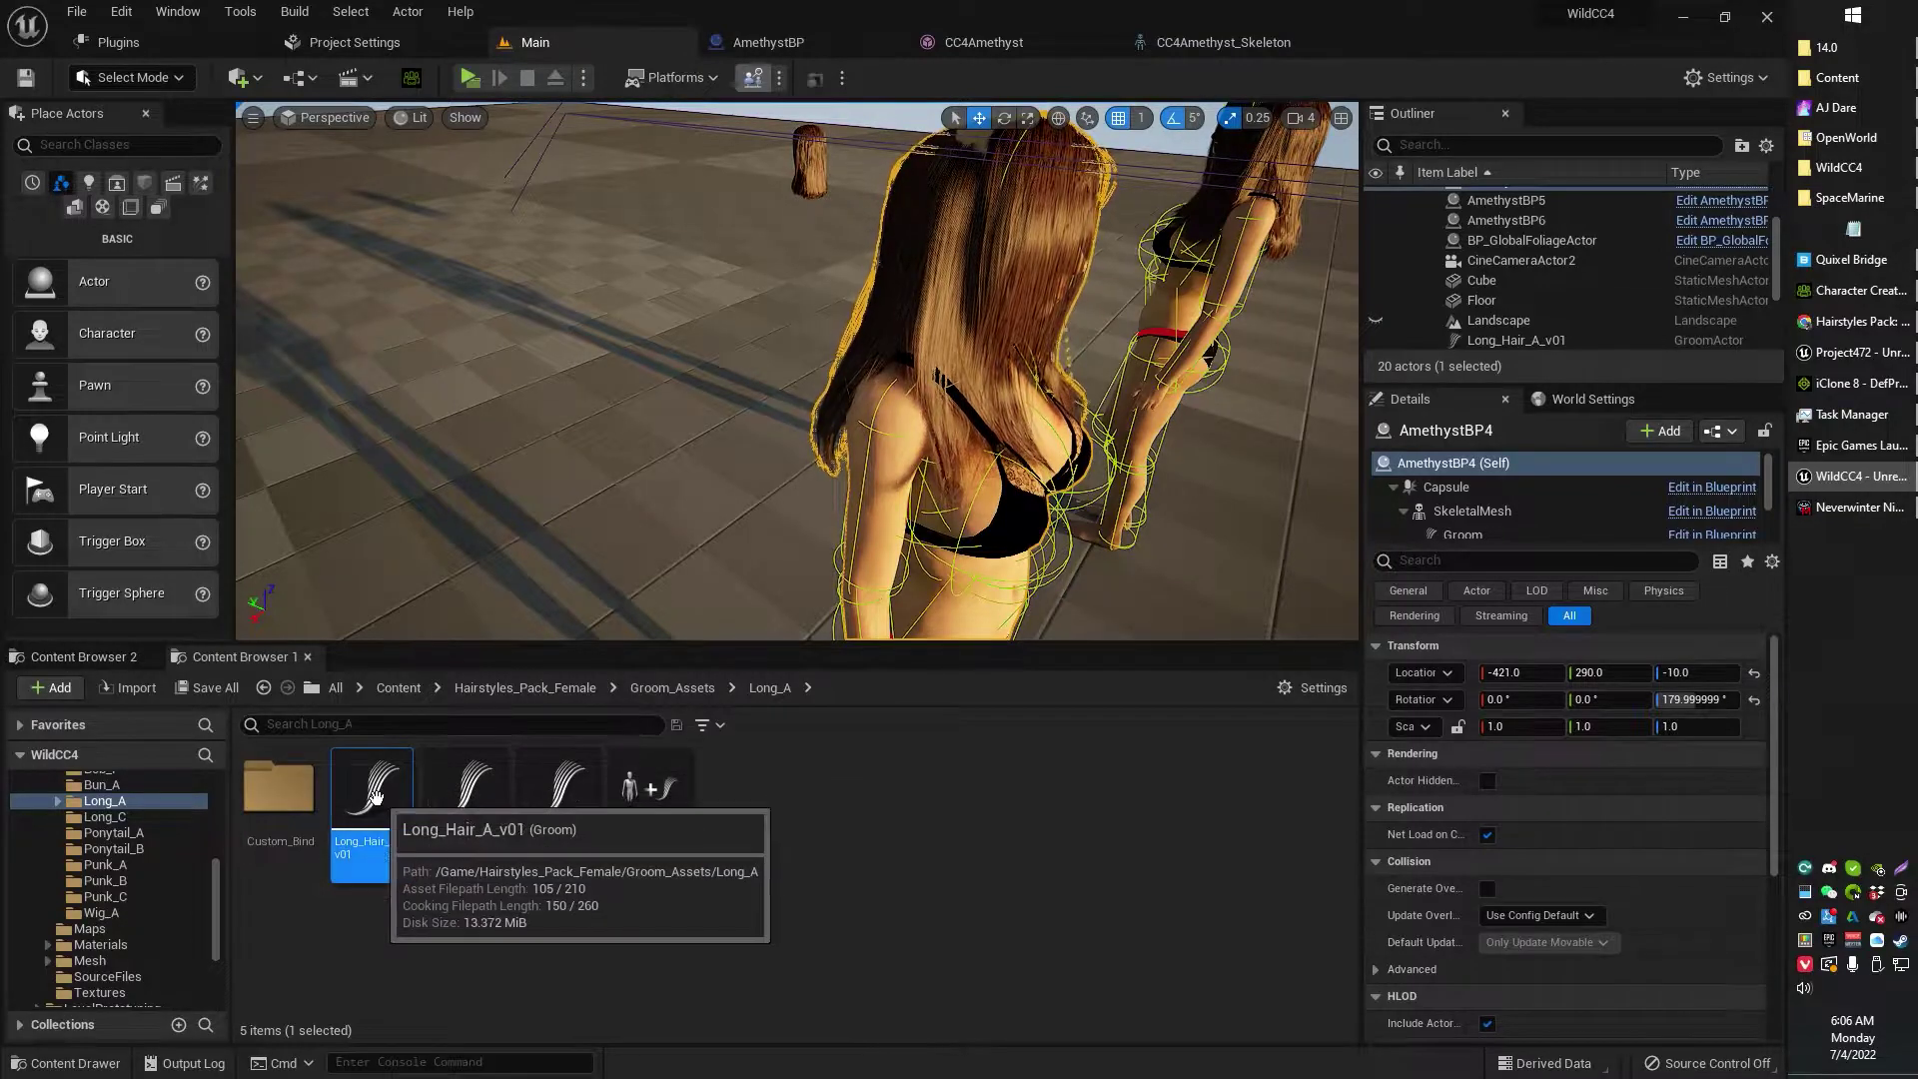
{"action": "right_click_drag", "start_coordinate": [769, 429], "coordinate": [734, 444]}
{"action": "right_click_drag", "start_coordinate": [804, 185], "coordinate": [816, 144]}
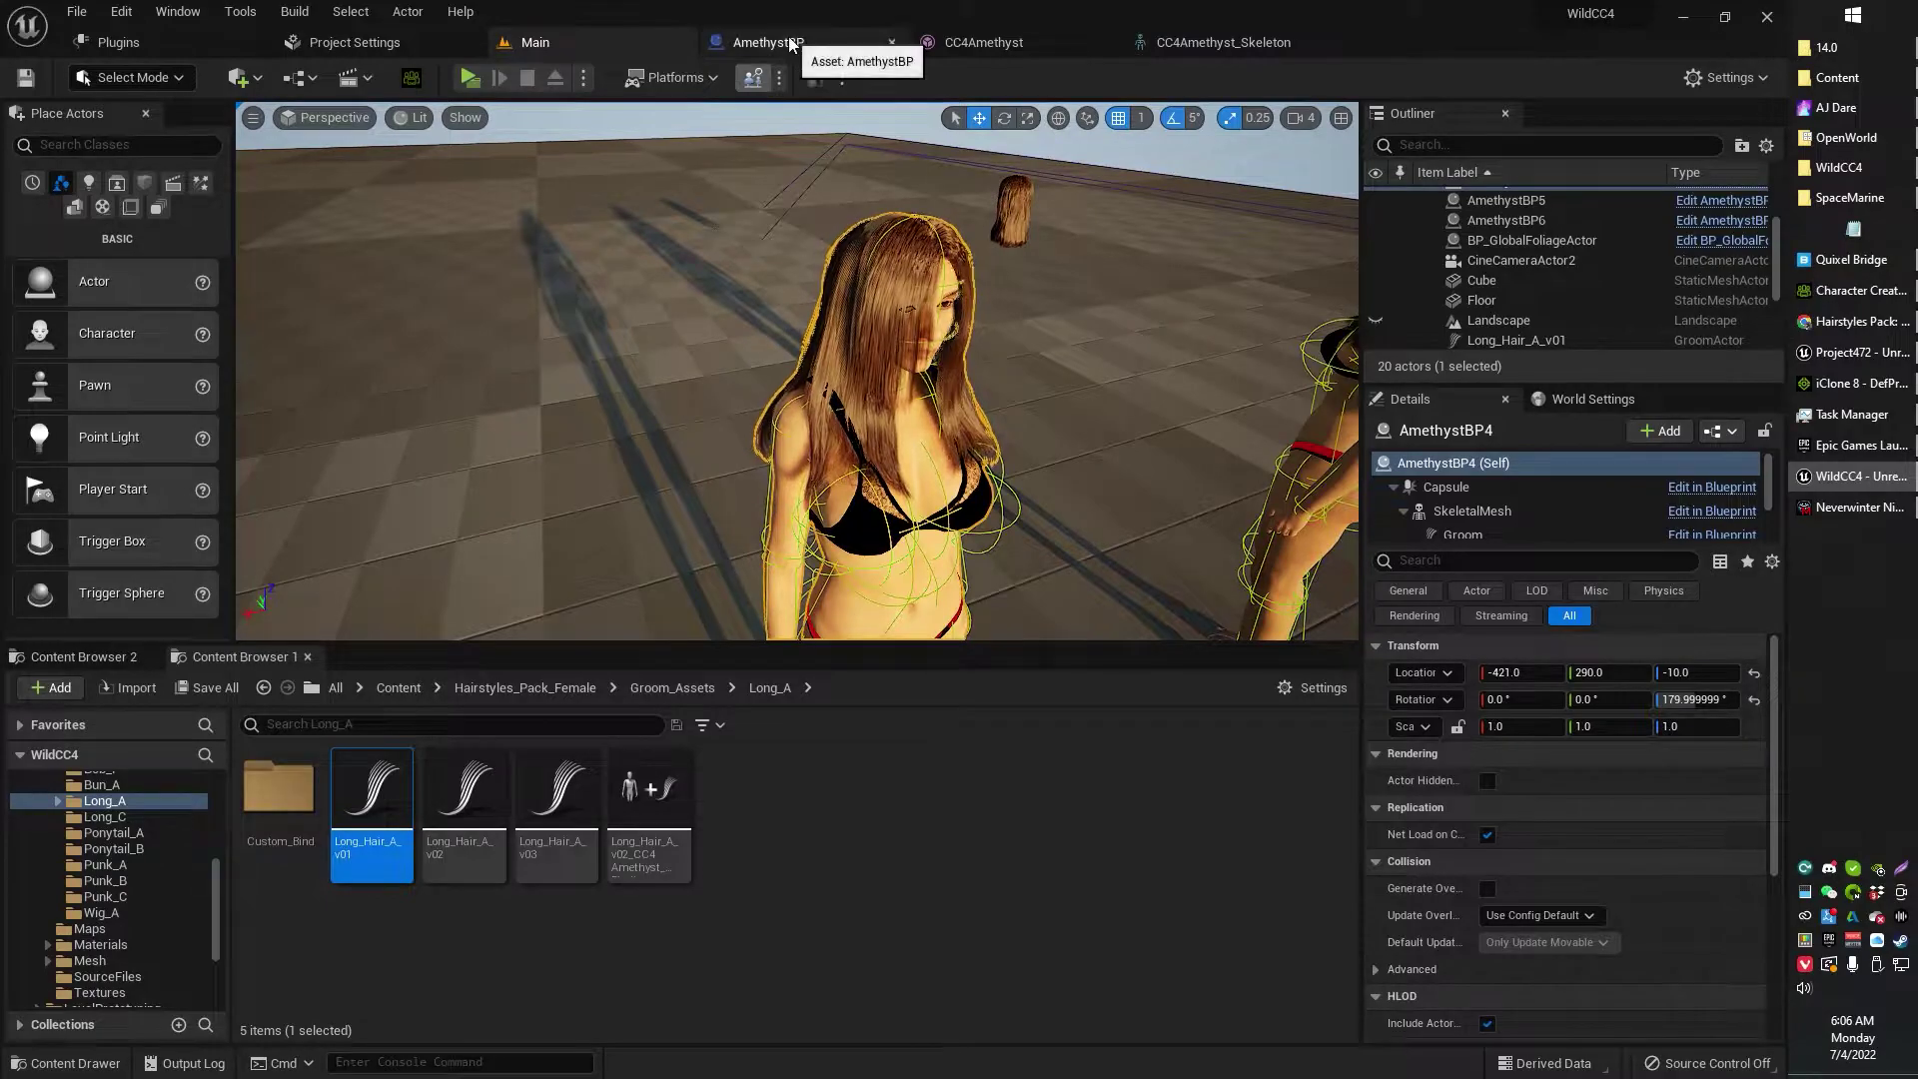
{"action": "left_click", "coordinate": [752, 46]}
{"action": "left_click", "coordinate": [623, 45]}
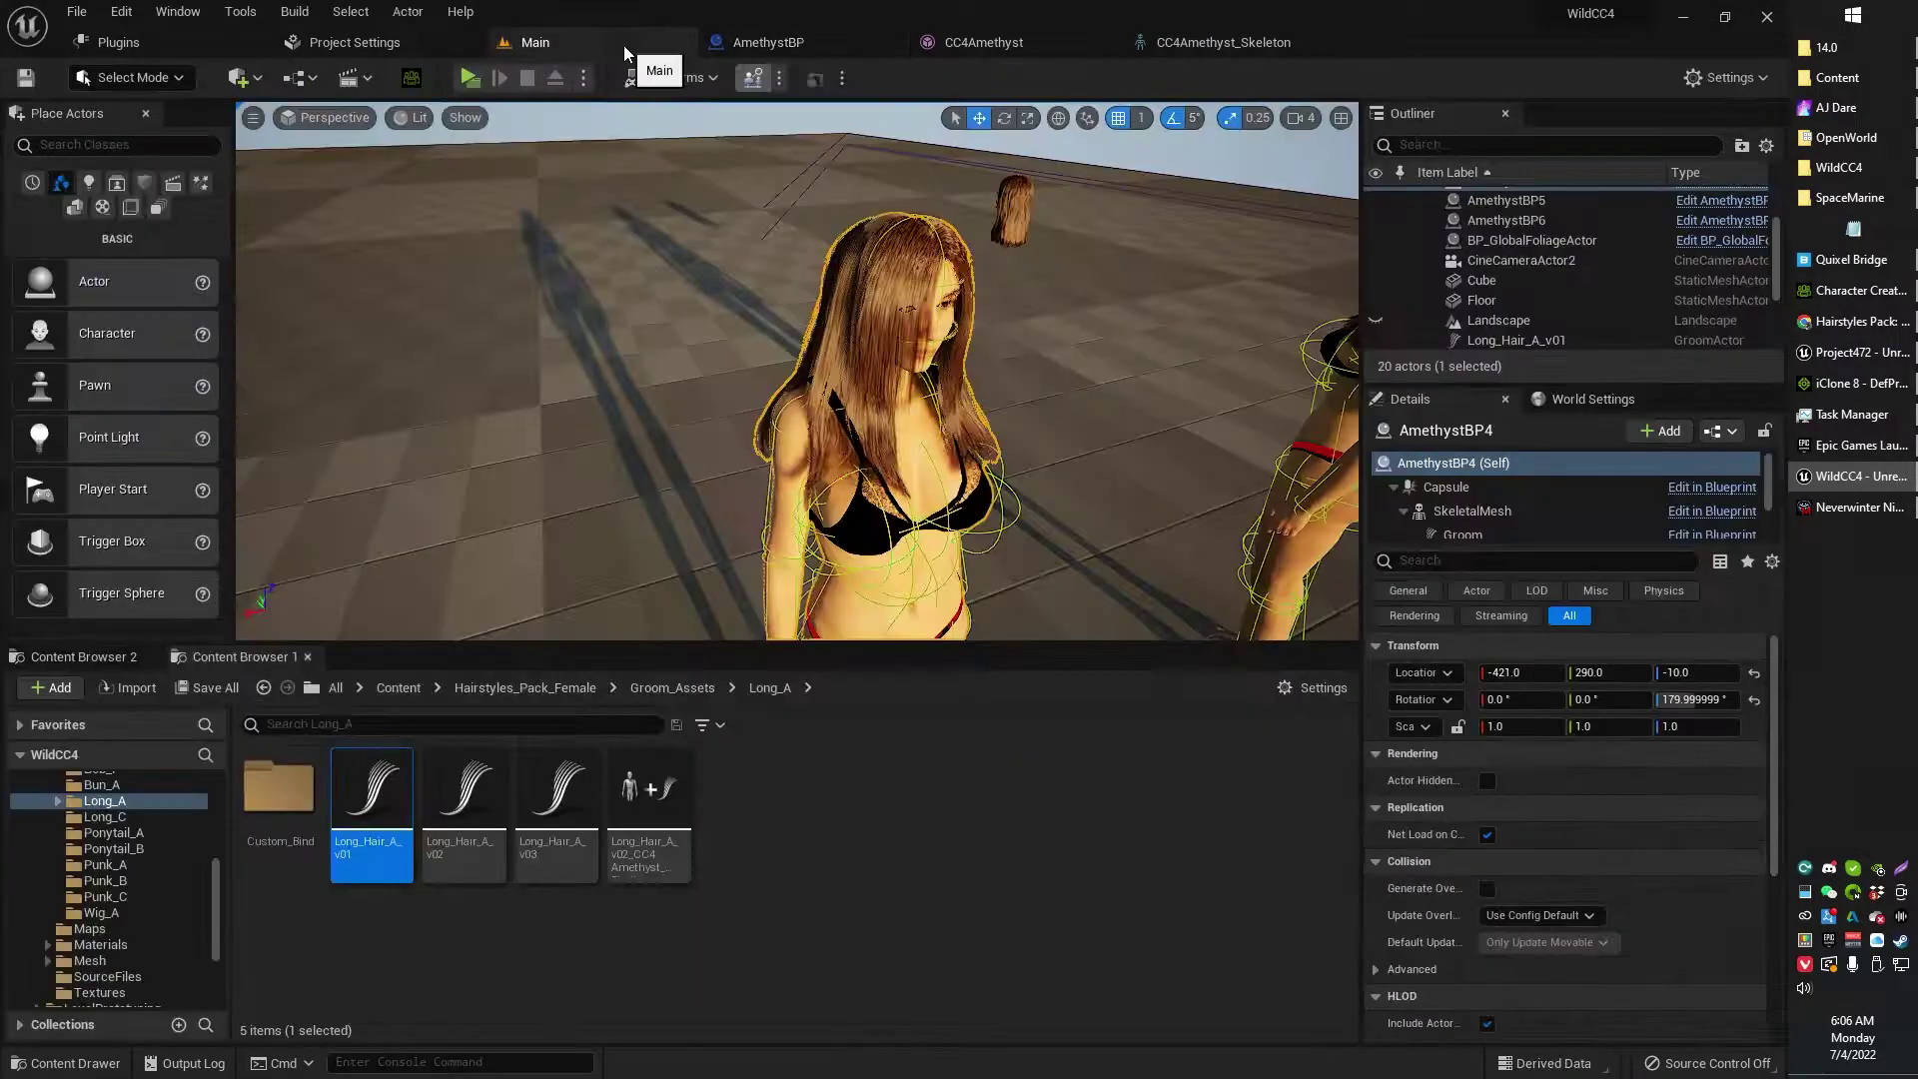
Search CC4Amethyst_Skeleton for the head bone and show the bone's Add Socket option
{"action": "left_click", "coordinate": [1172, 32]}
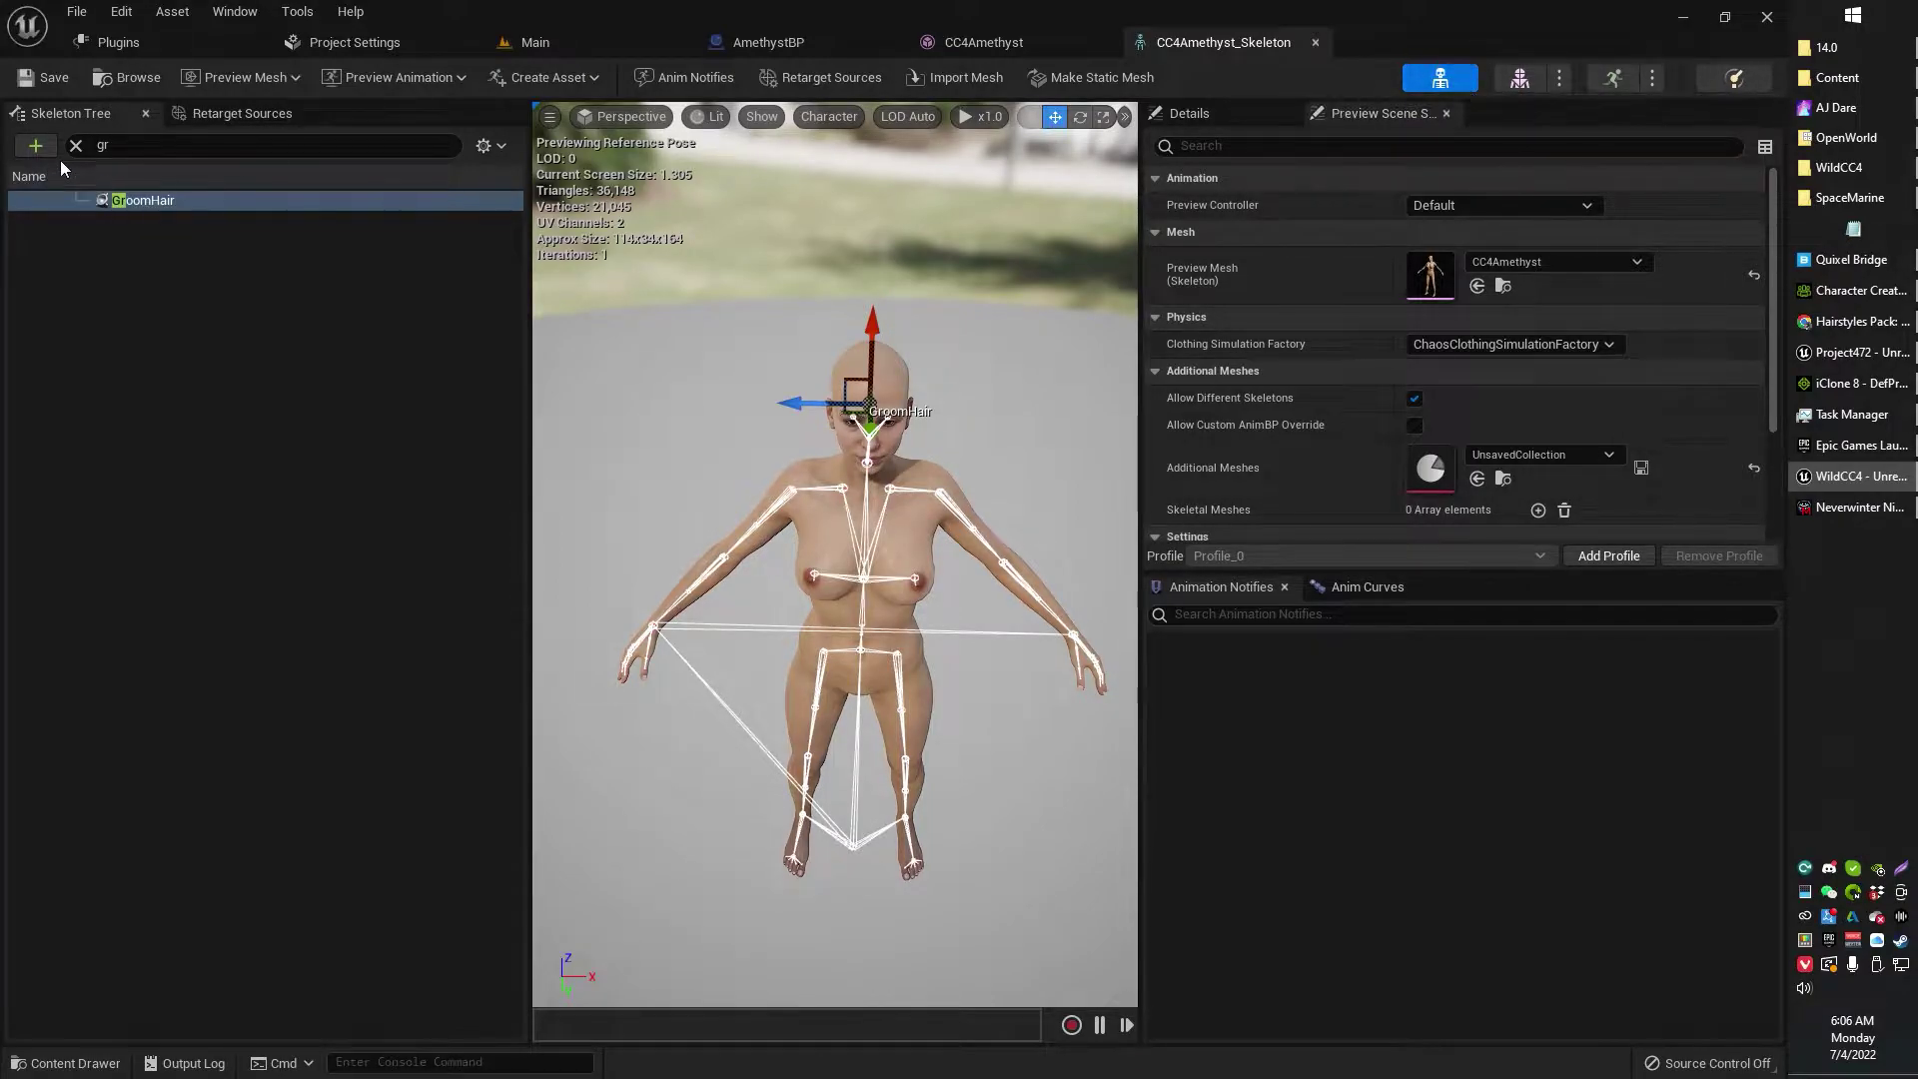
{"action": "key", "text": "BackSpace"}
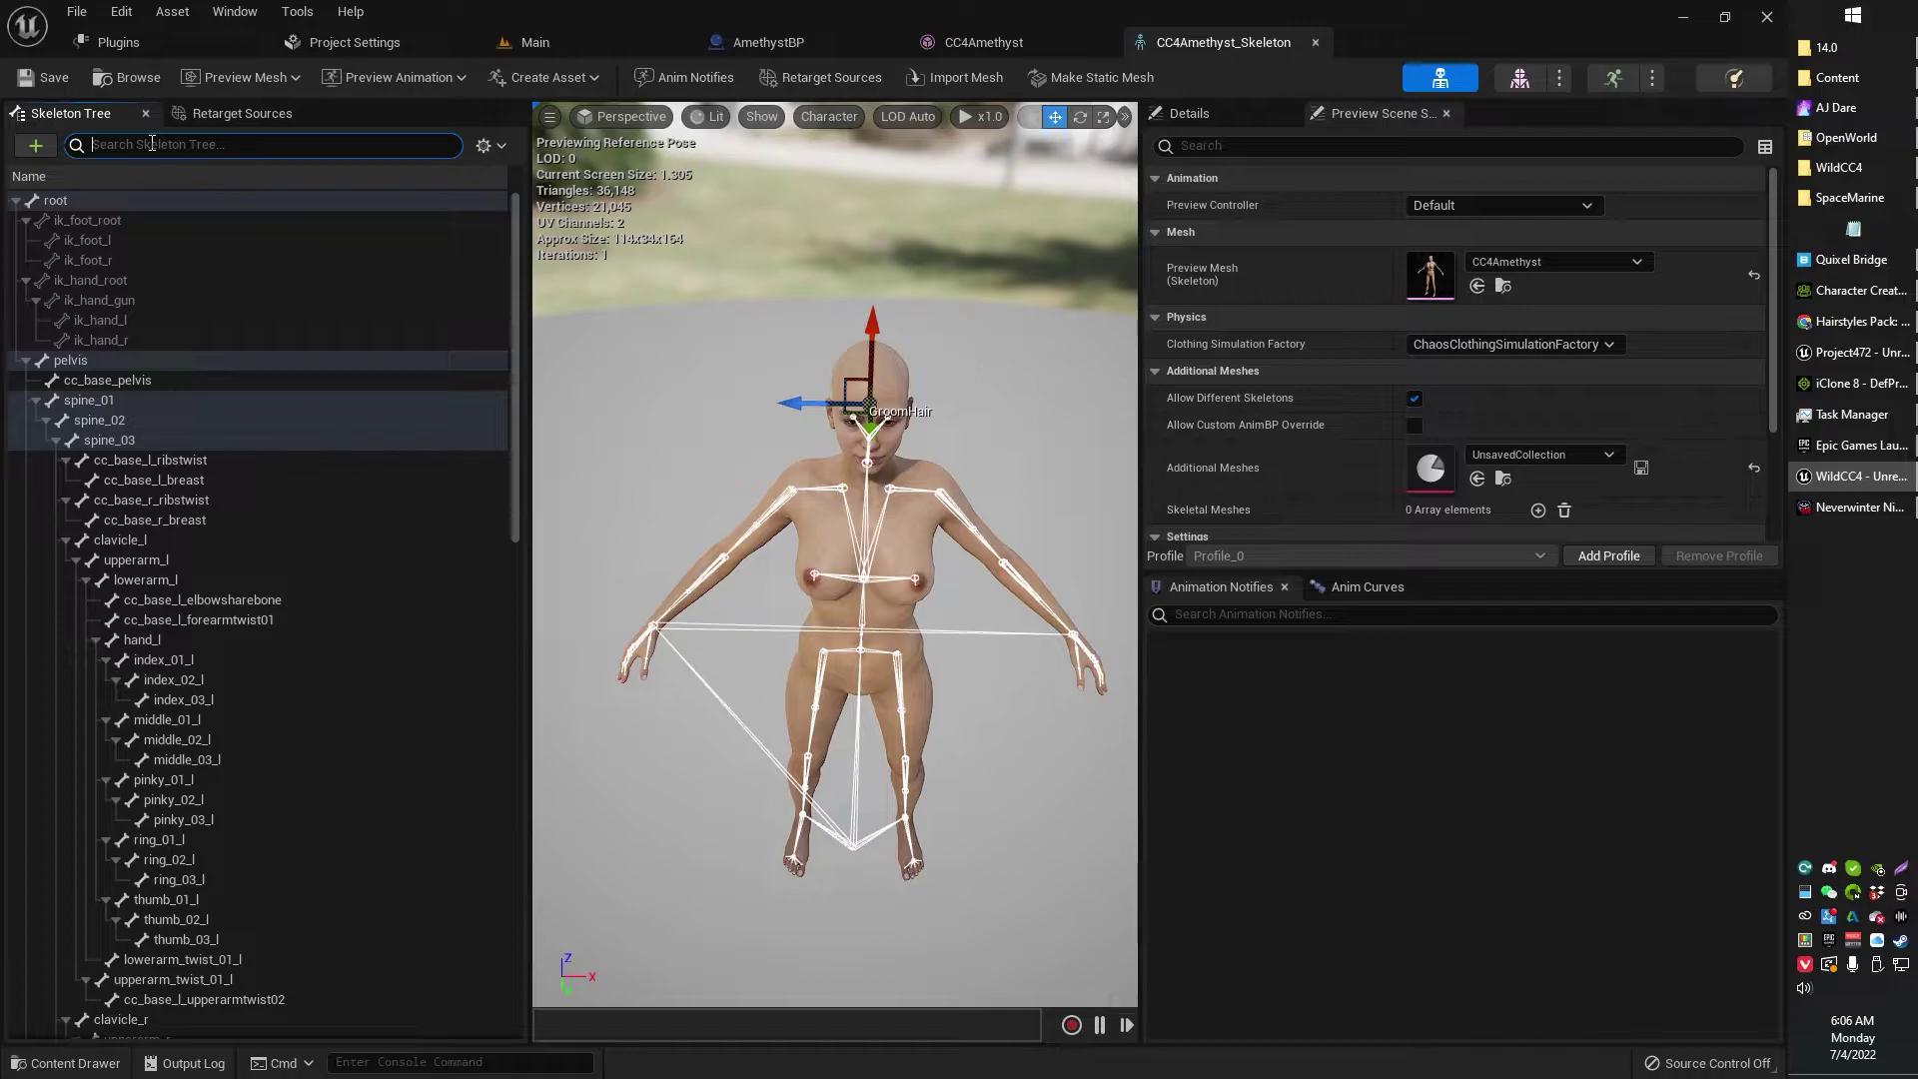
{"action": "type", "text": "head"}
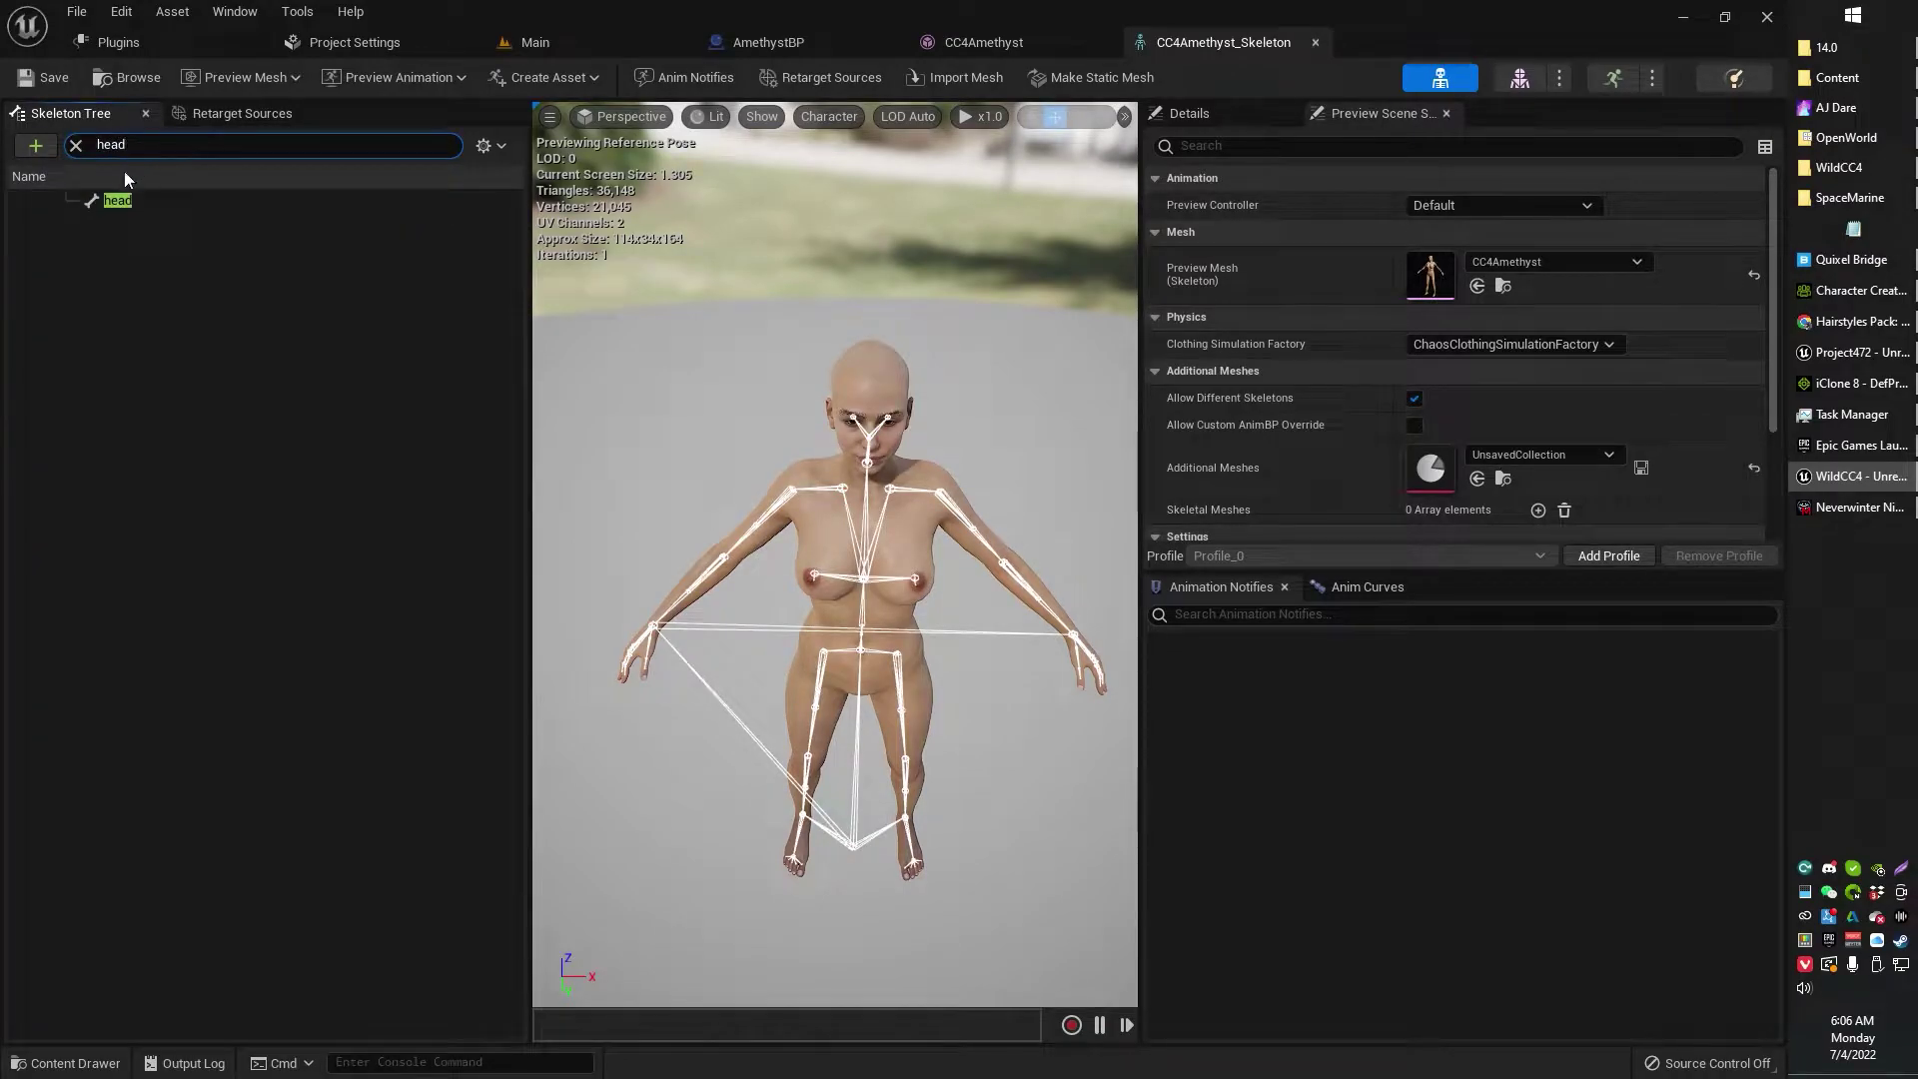
{"action": "left_click", "coordinate": [110, 203]}
{"action": "right_click", "coordinate": [110, 202]}
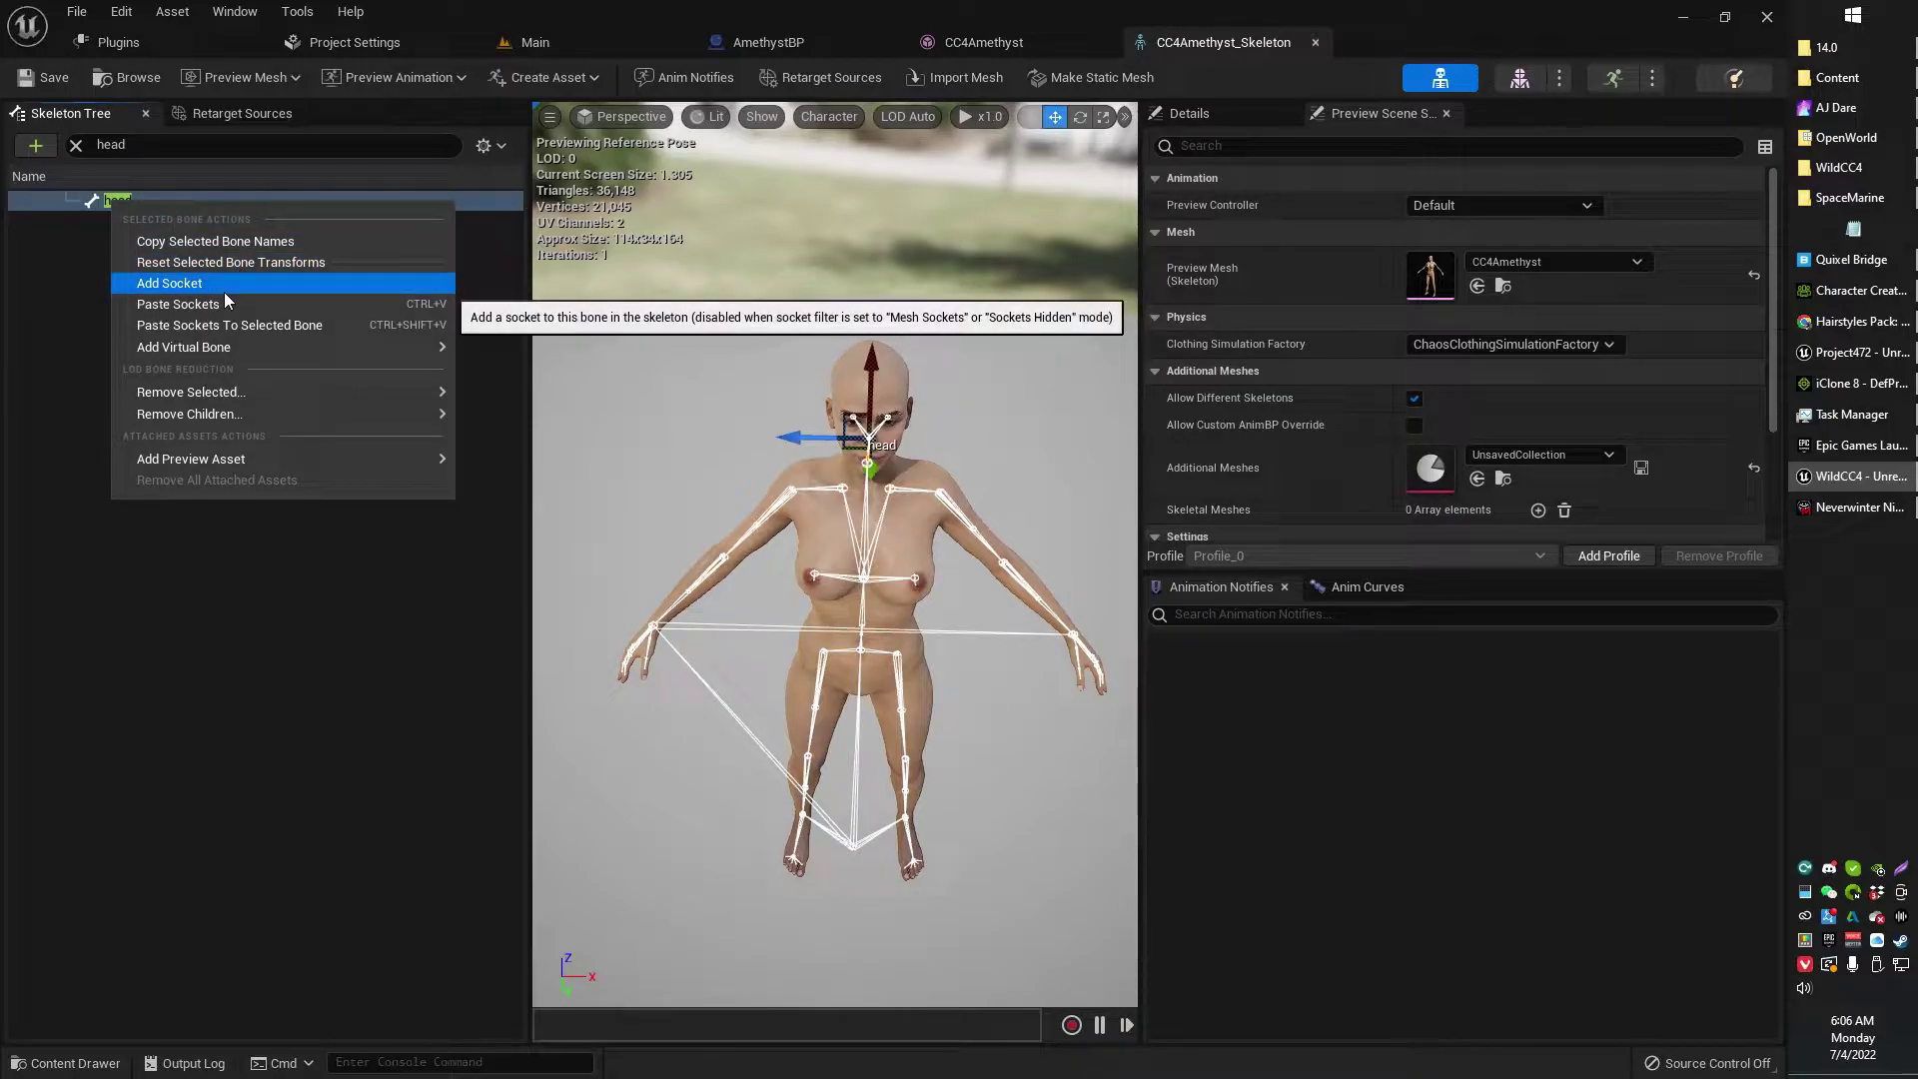
Clear the bone search, collapse cc_base_facialbone under the head bone and select the GroomHair socket
{"action": "left_click", "coordinate": [75, 147]}
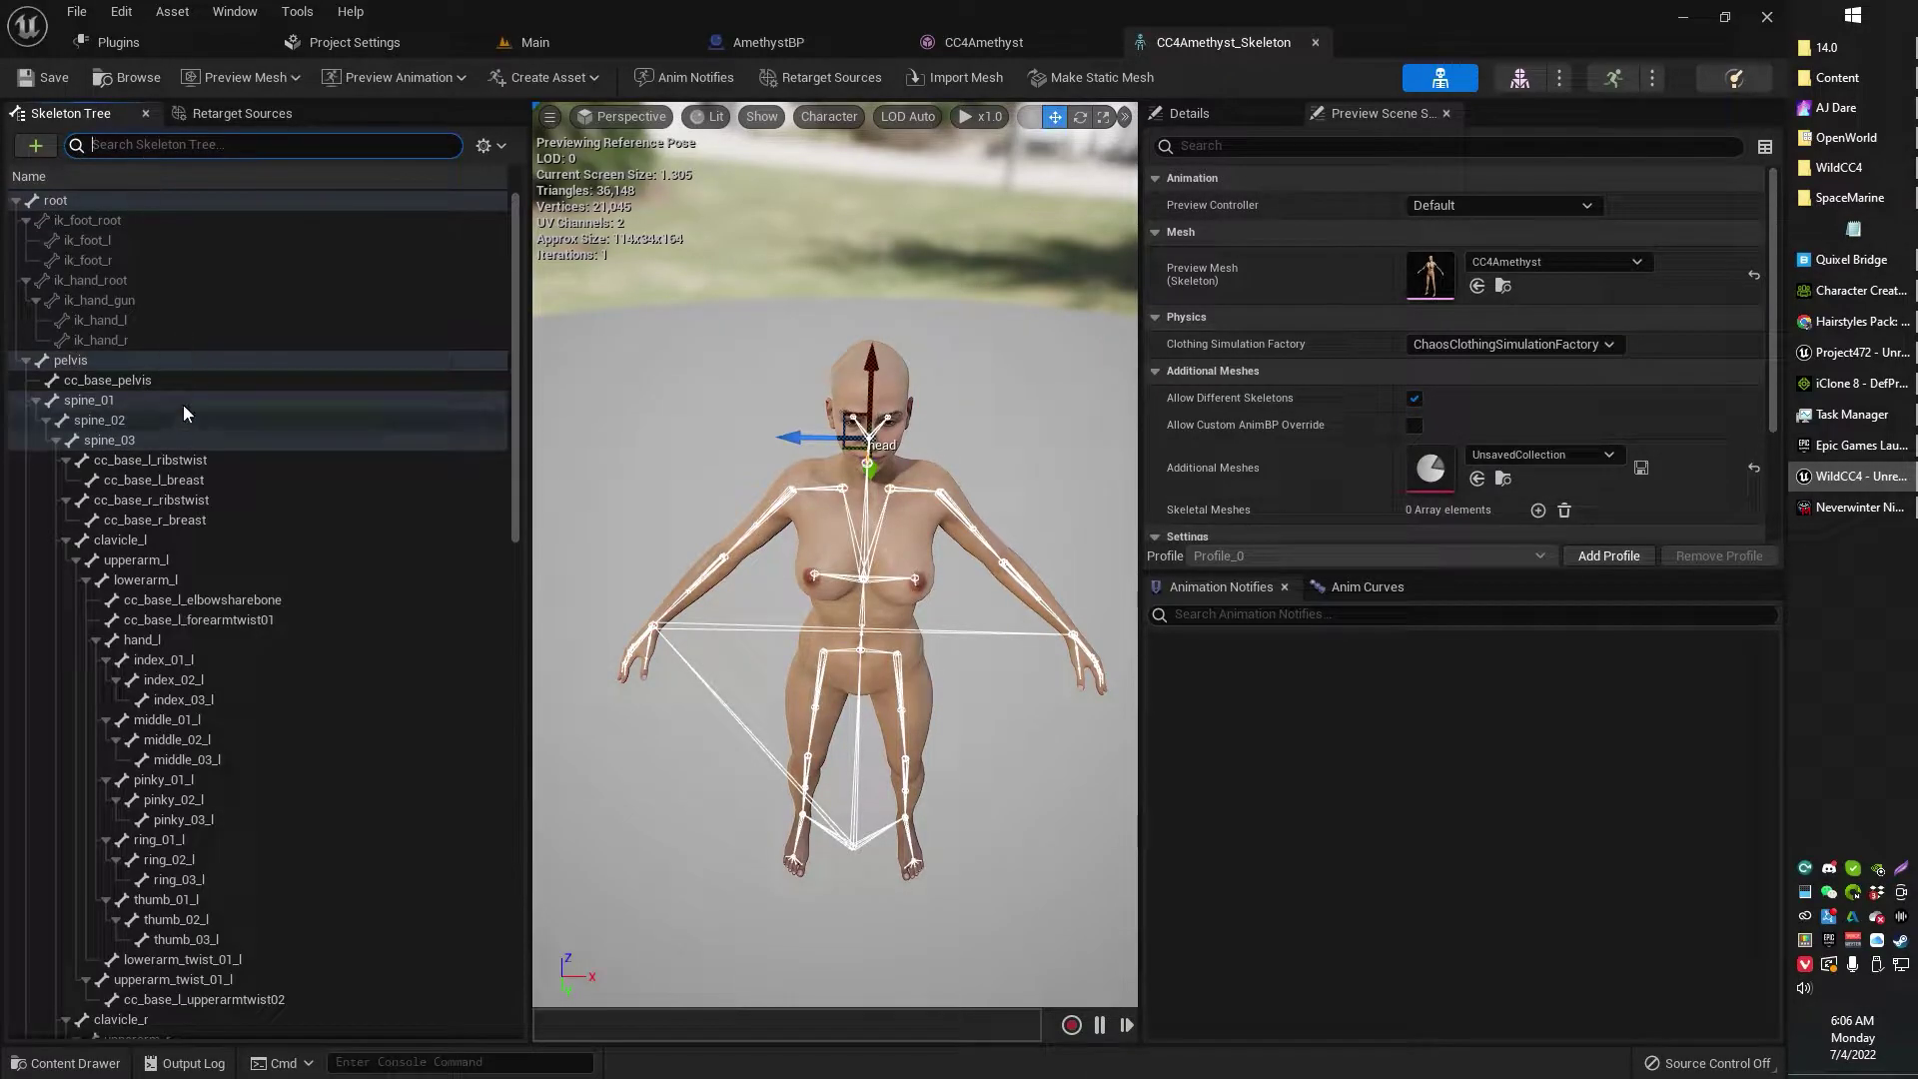
{"action": "scroll", "coordinate": [130, 596], "scroll_direction": "down", "scroll_amount": 4}
{"action": "scroll", "coordinate": [269, 555], "scroll_direction": "down", "scroll_amount": 12}
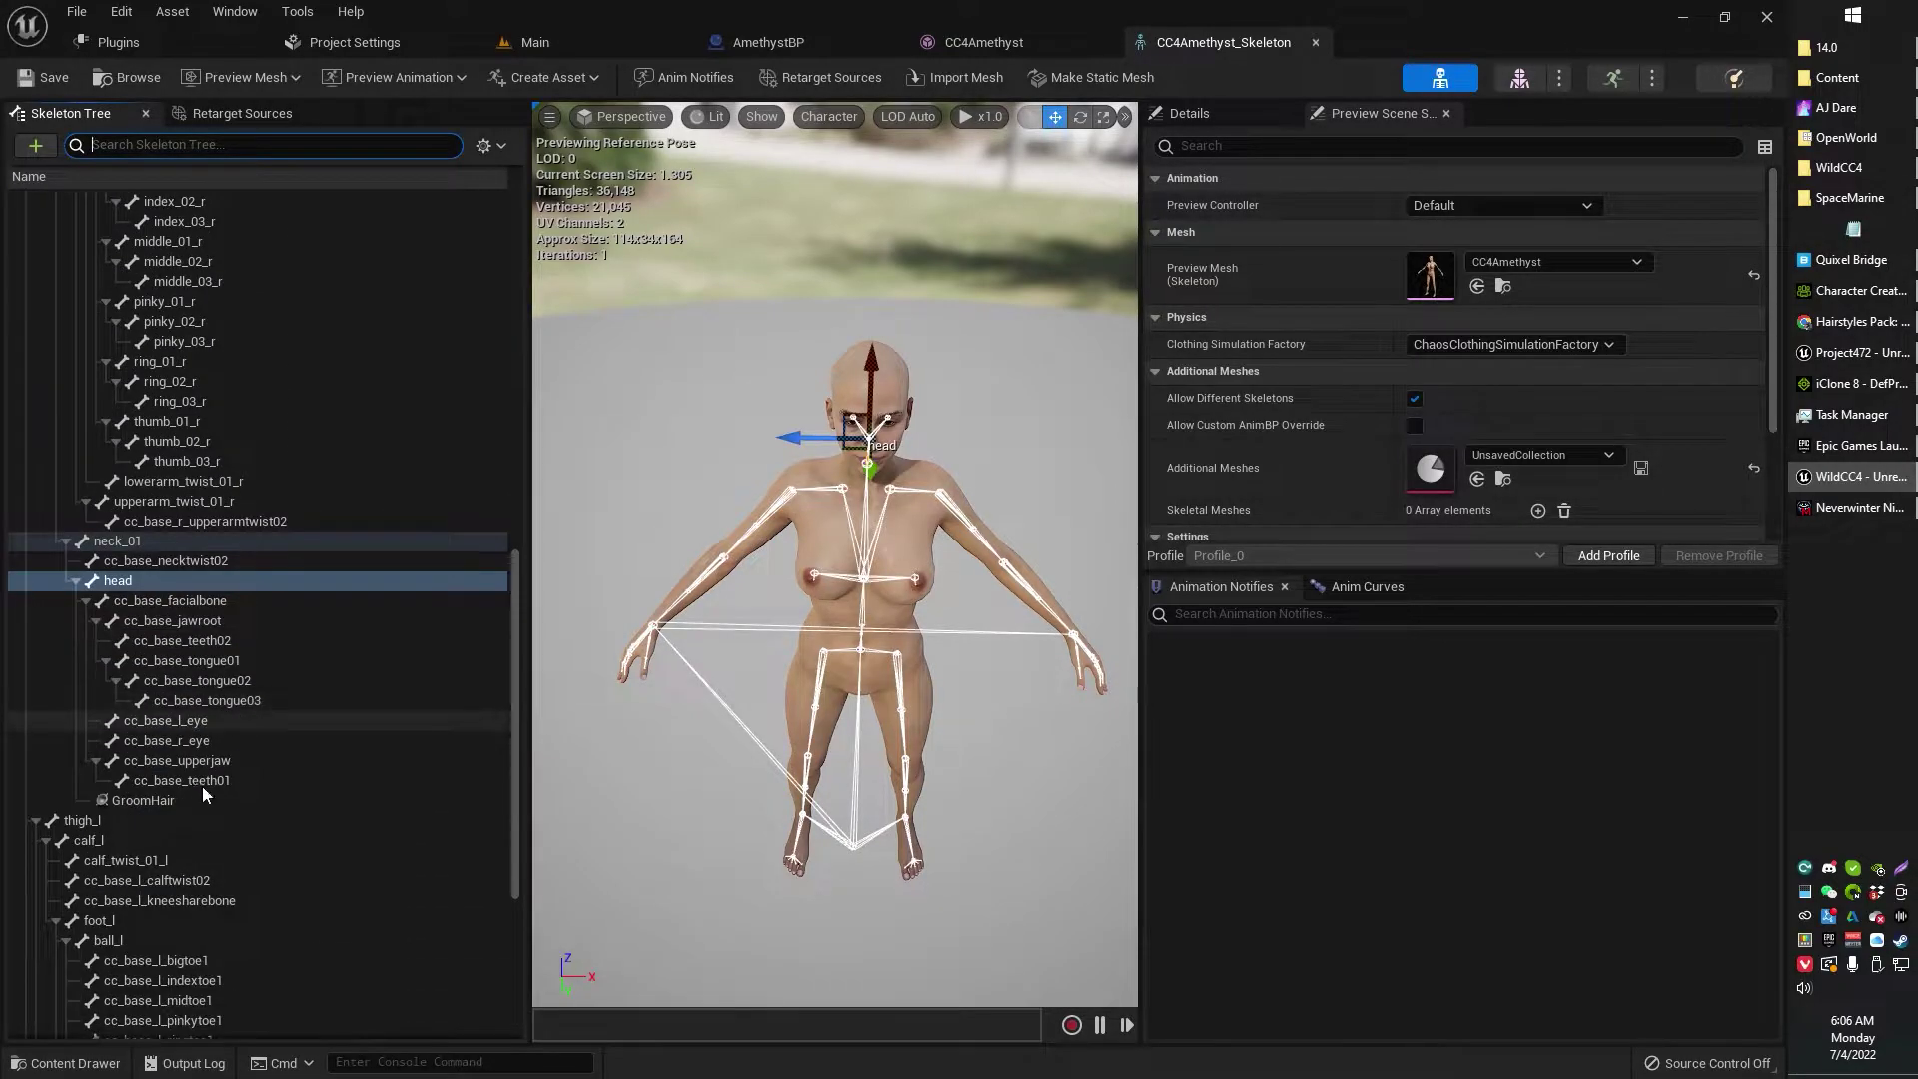
{"action": "left_click", "coordinate": [160, 801]}
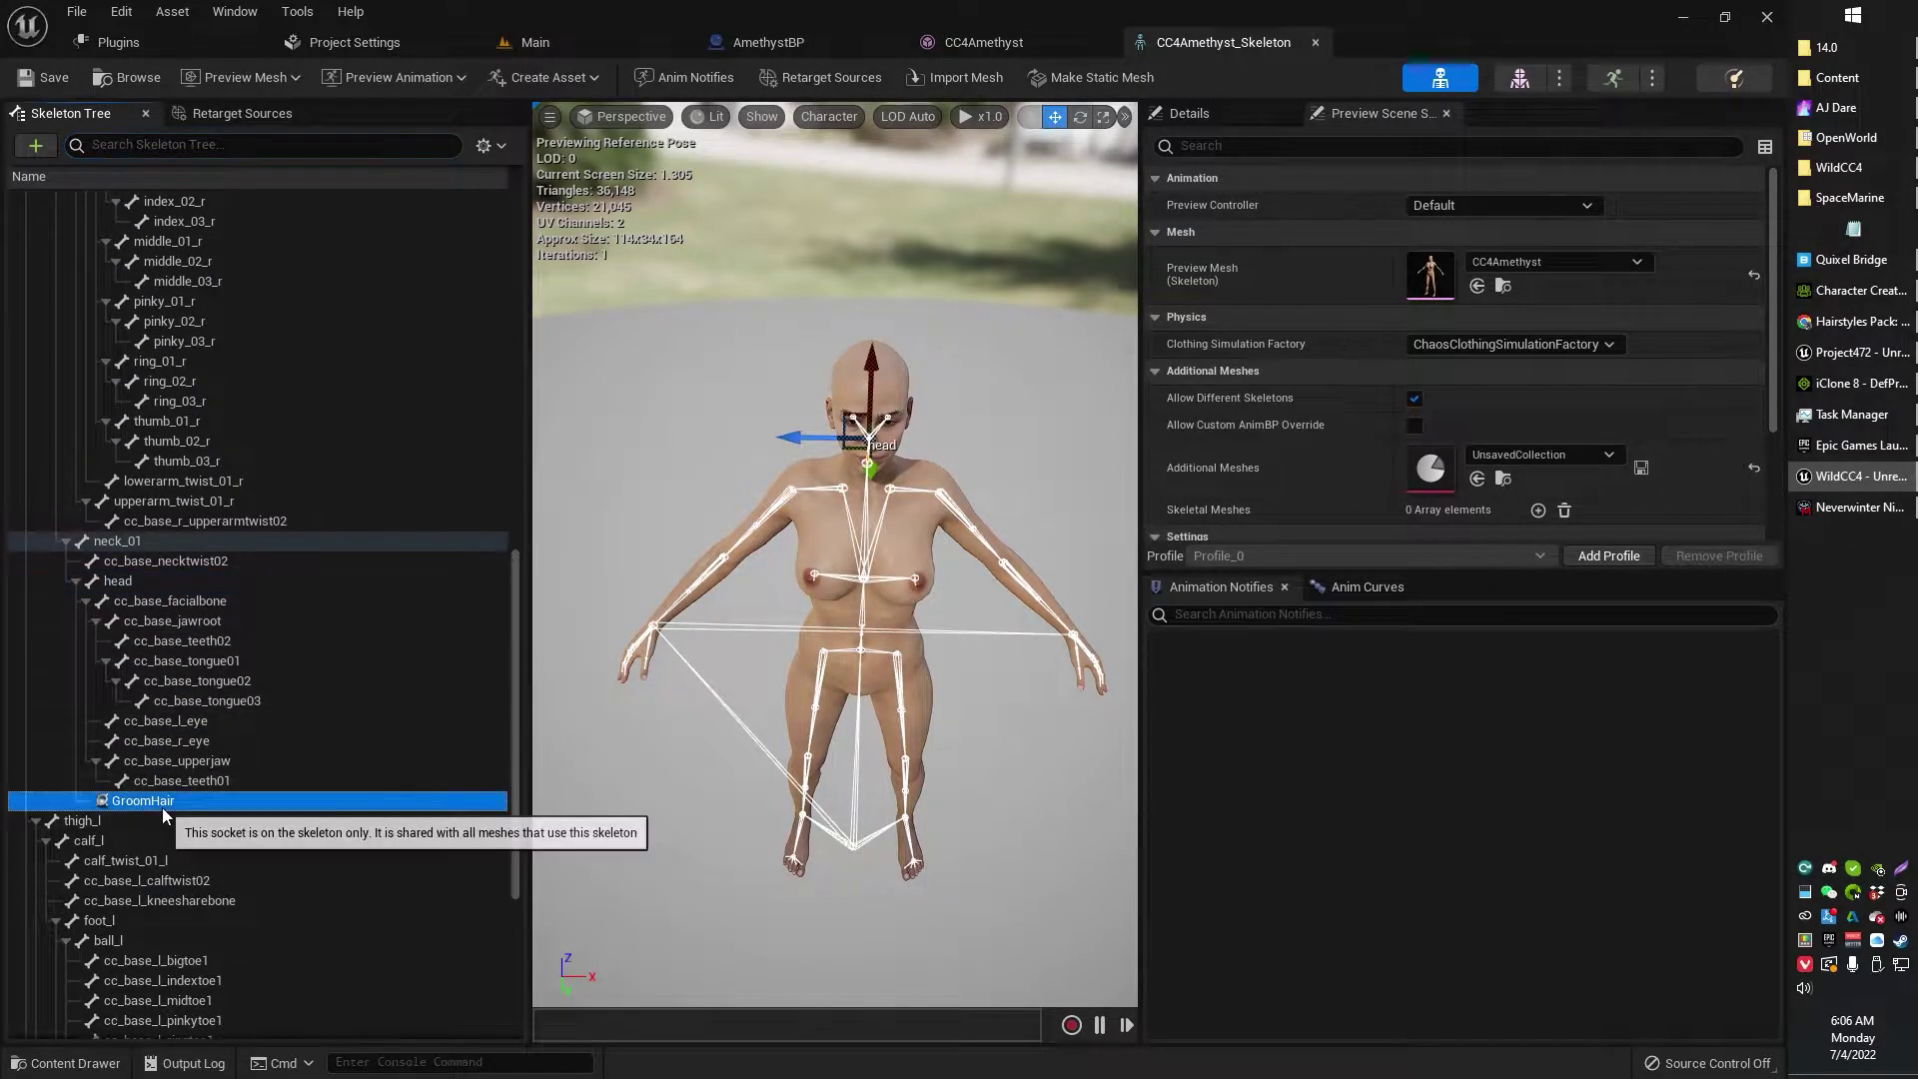
{"action": "left_click", "coordinate": [86, 602]}
{"action": "left_click", "coordinate": [122, 581], "text": "ctrl"}
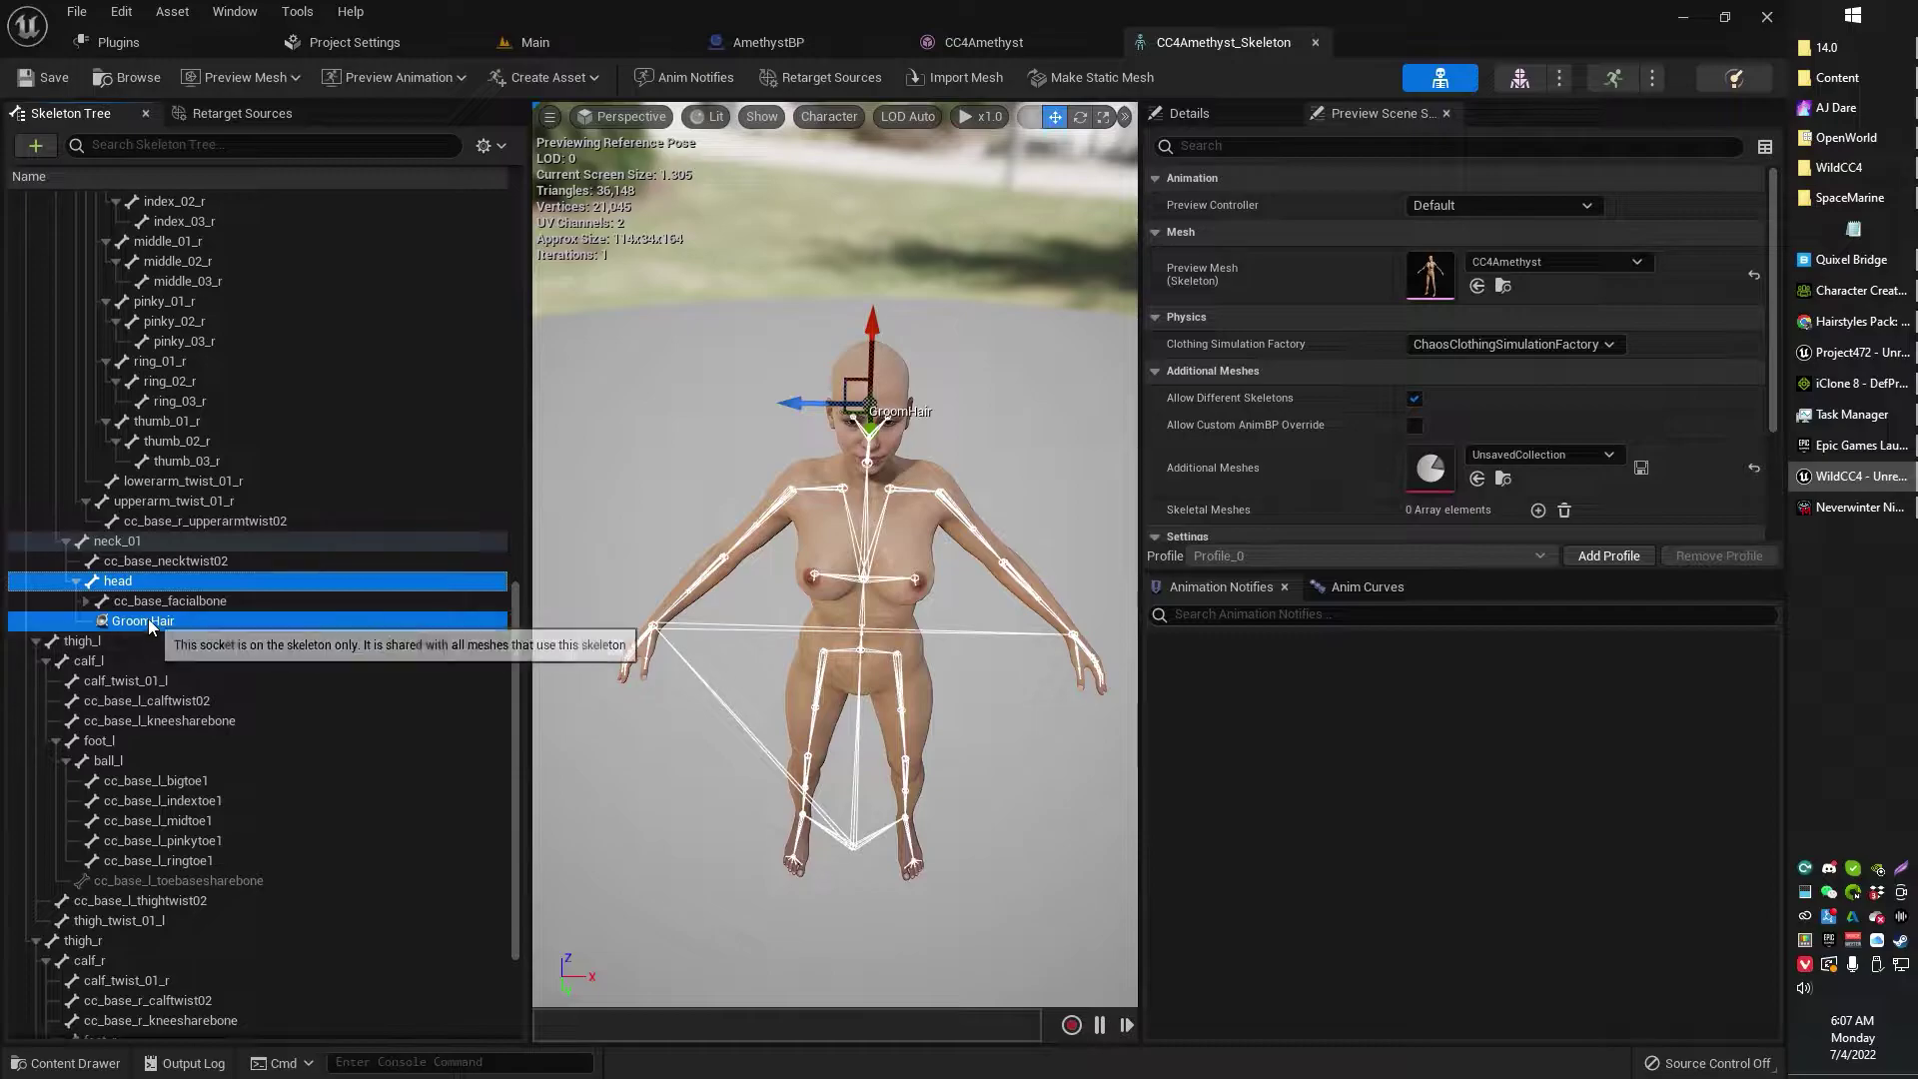
{"action": "left_click", "coordinate": [148, 619]}
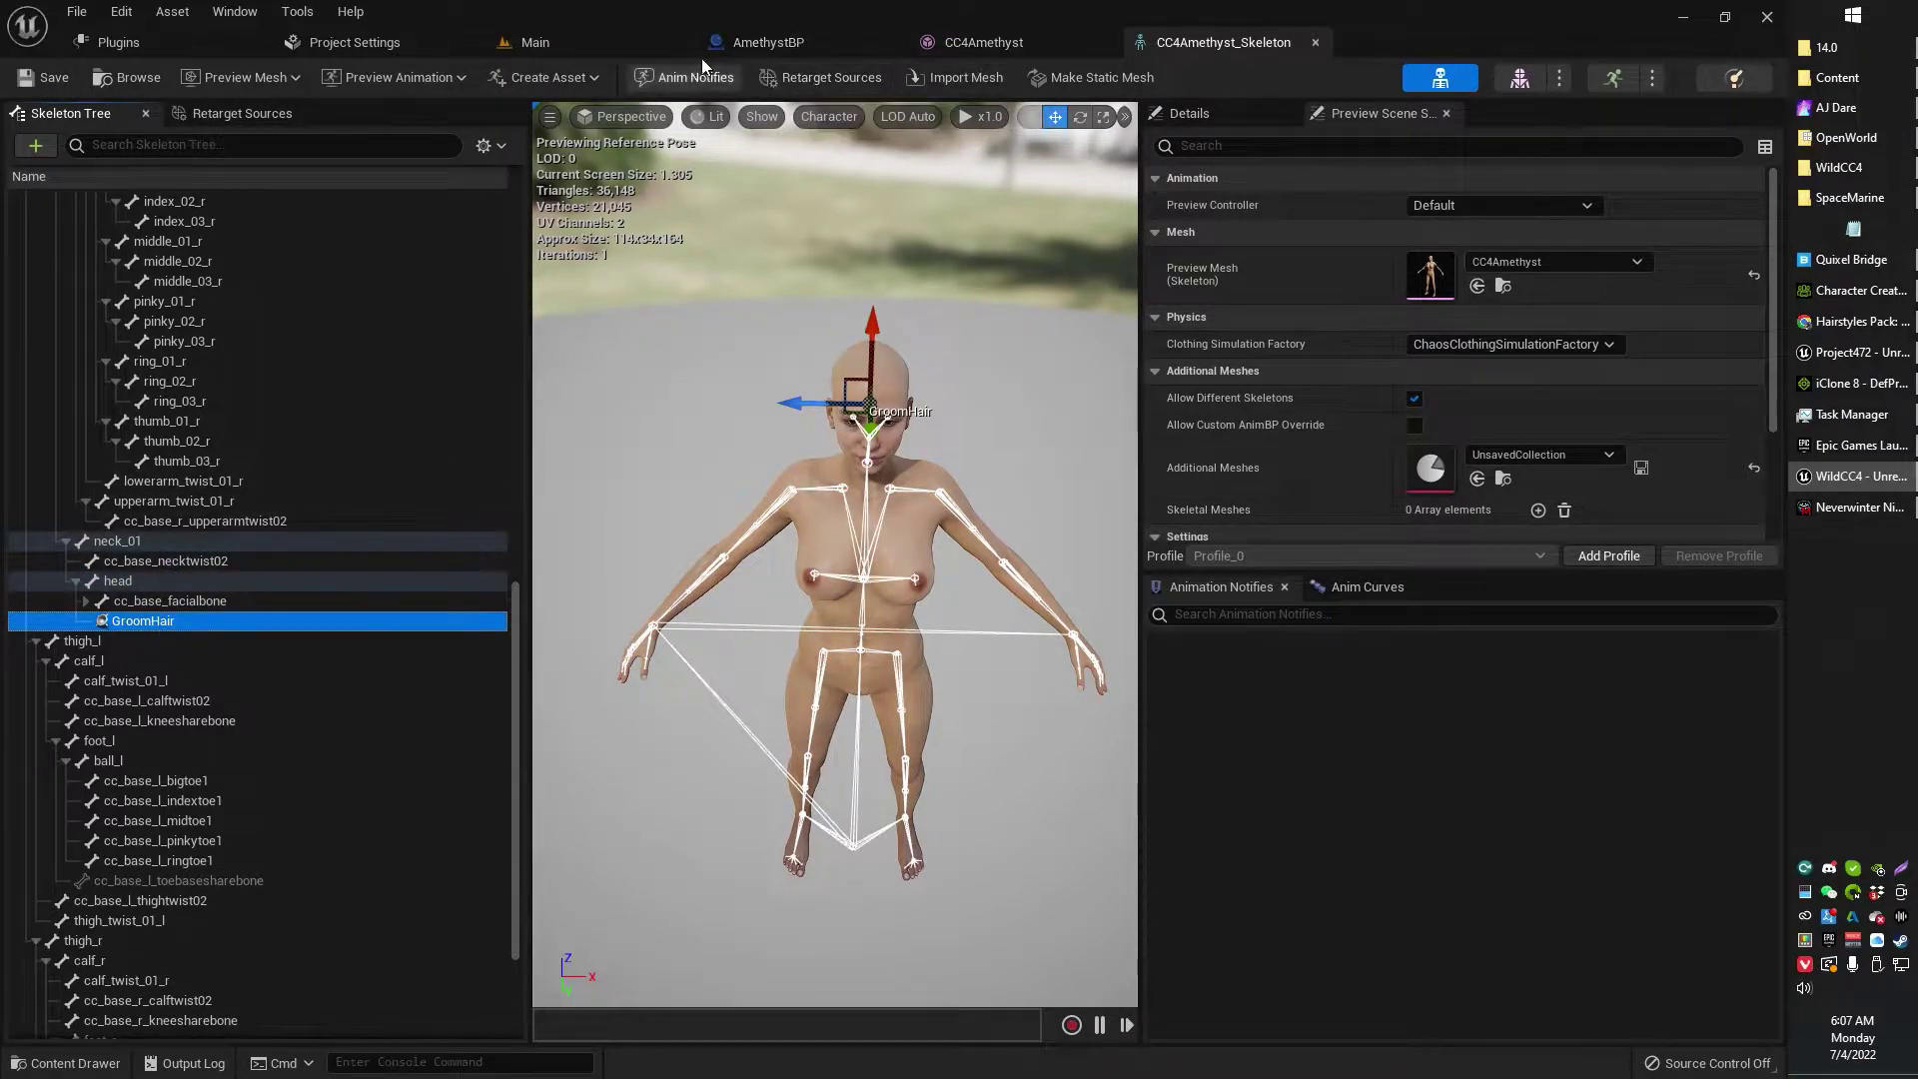
Look up the Groom component among the components that can be added to the AmethystBP blueprint, searching for "gro"
{"action": "left_click", "coordinate": [790, 45]}
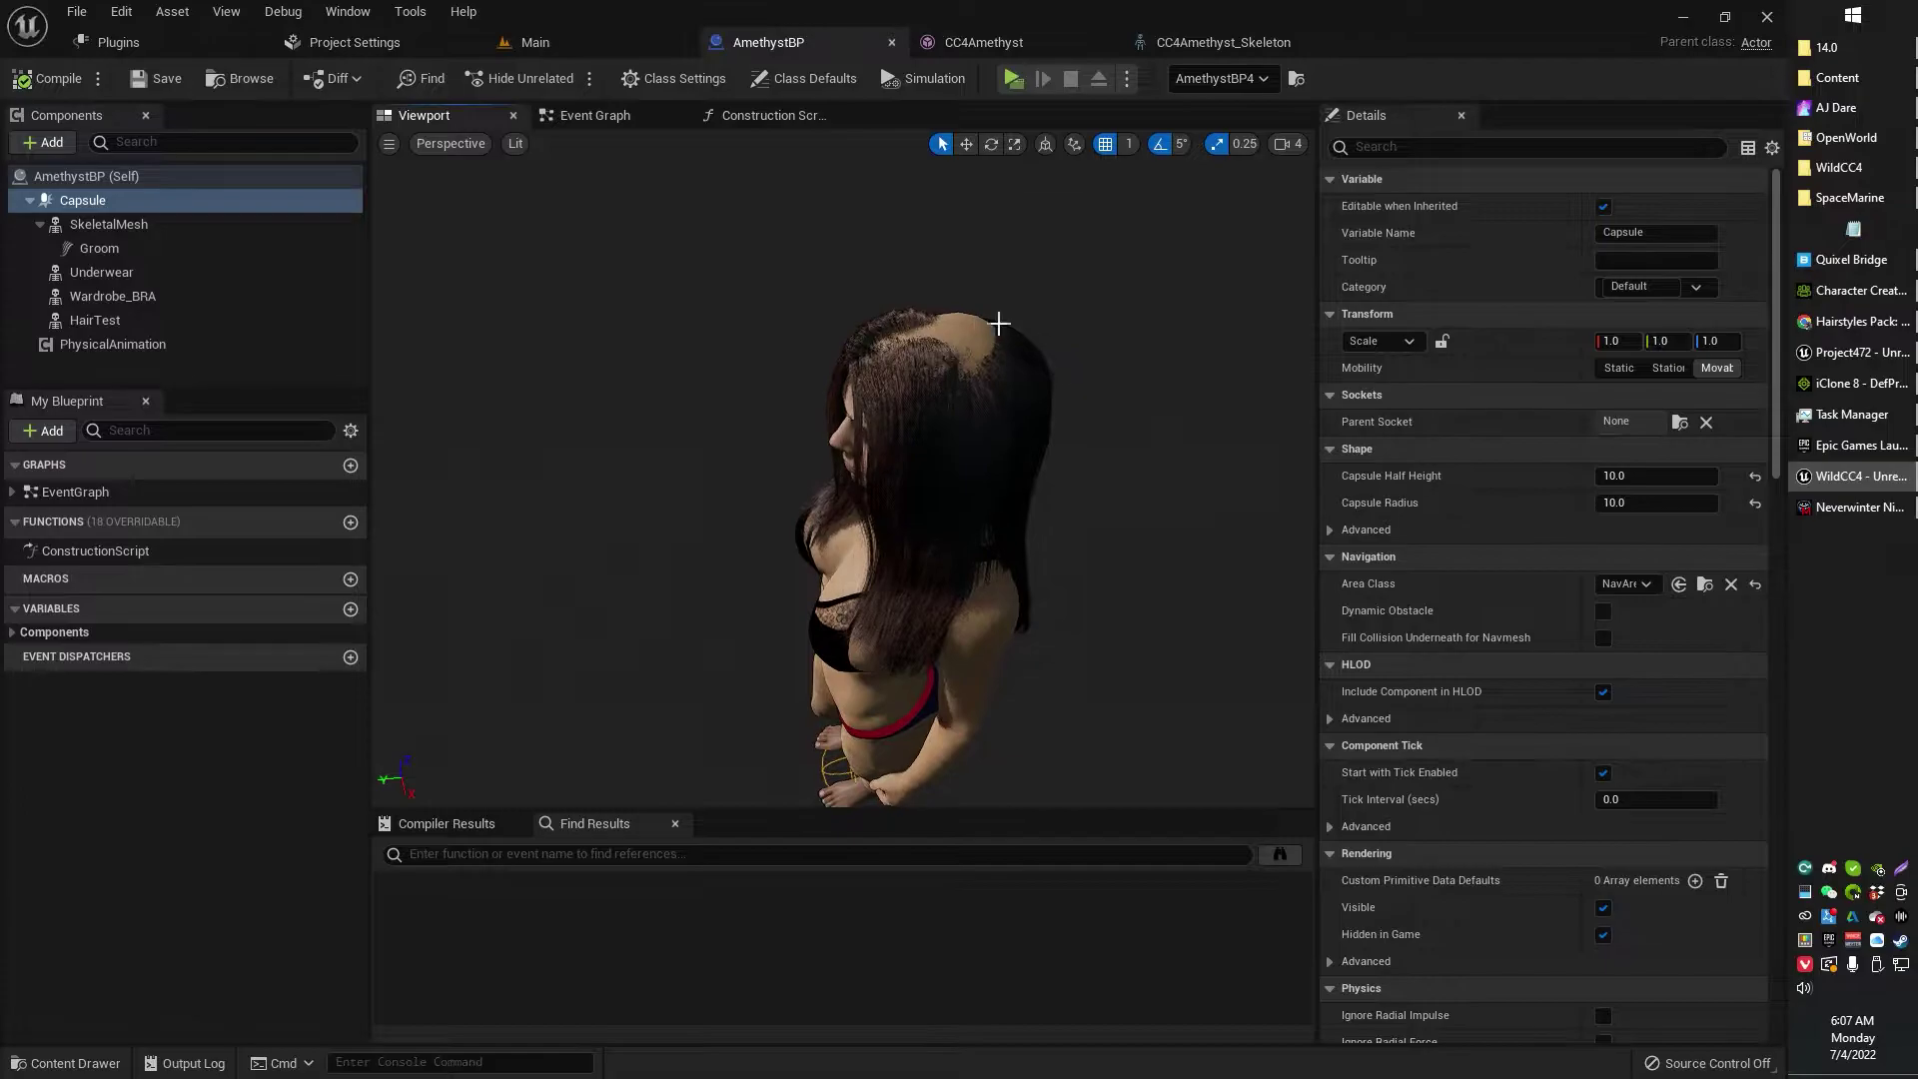
{"action": "left_click", "coordinate": [46, 145]}
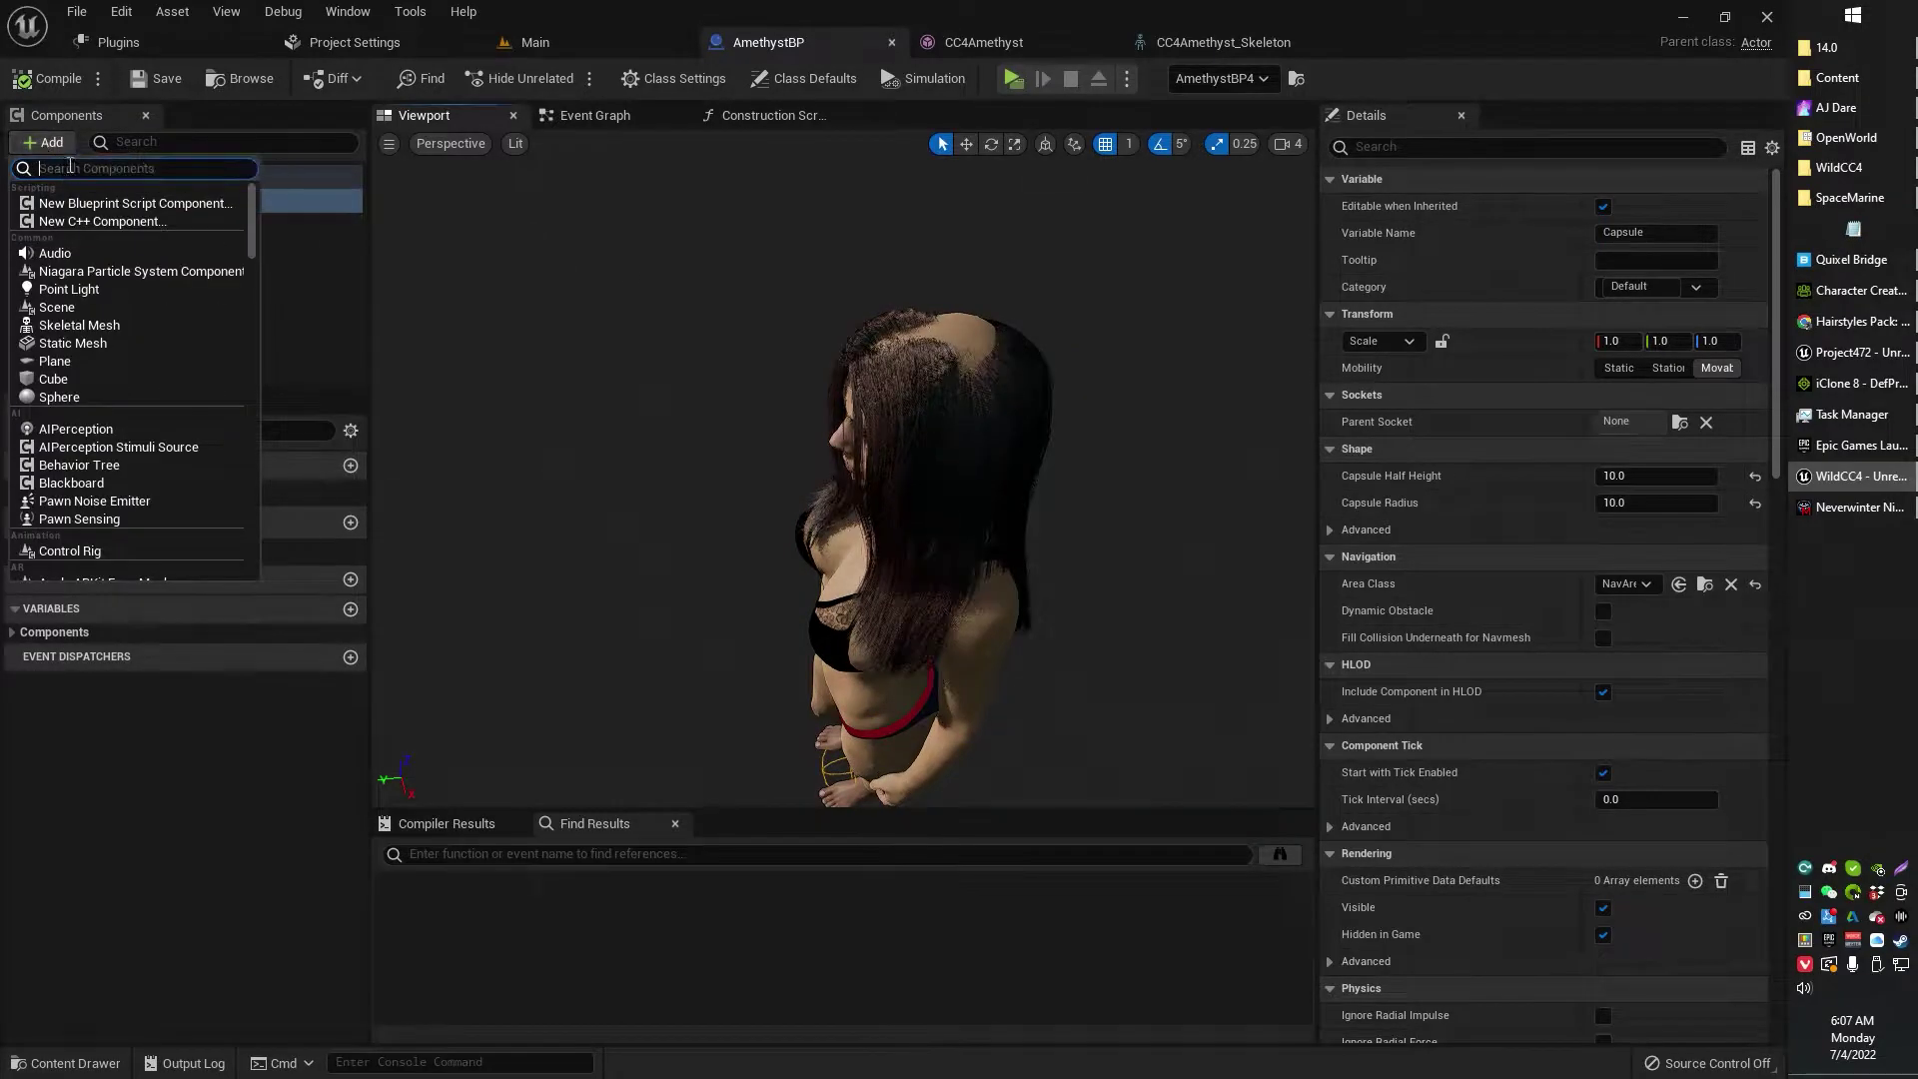
{"action": "type", "text": "gro"}
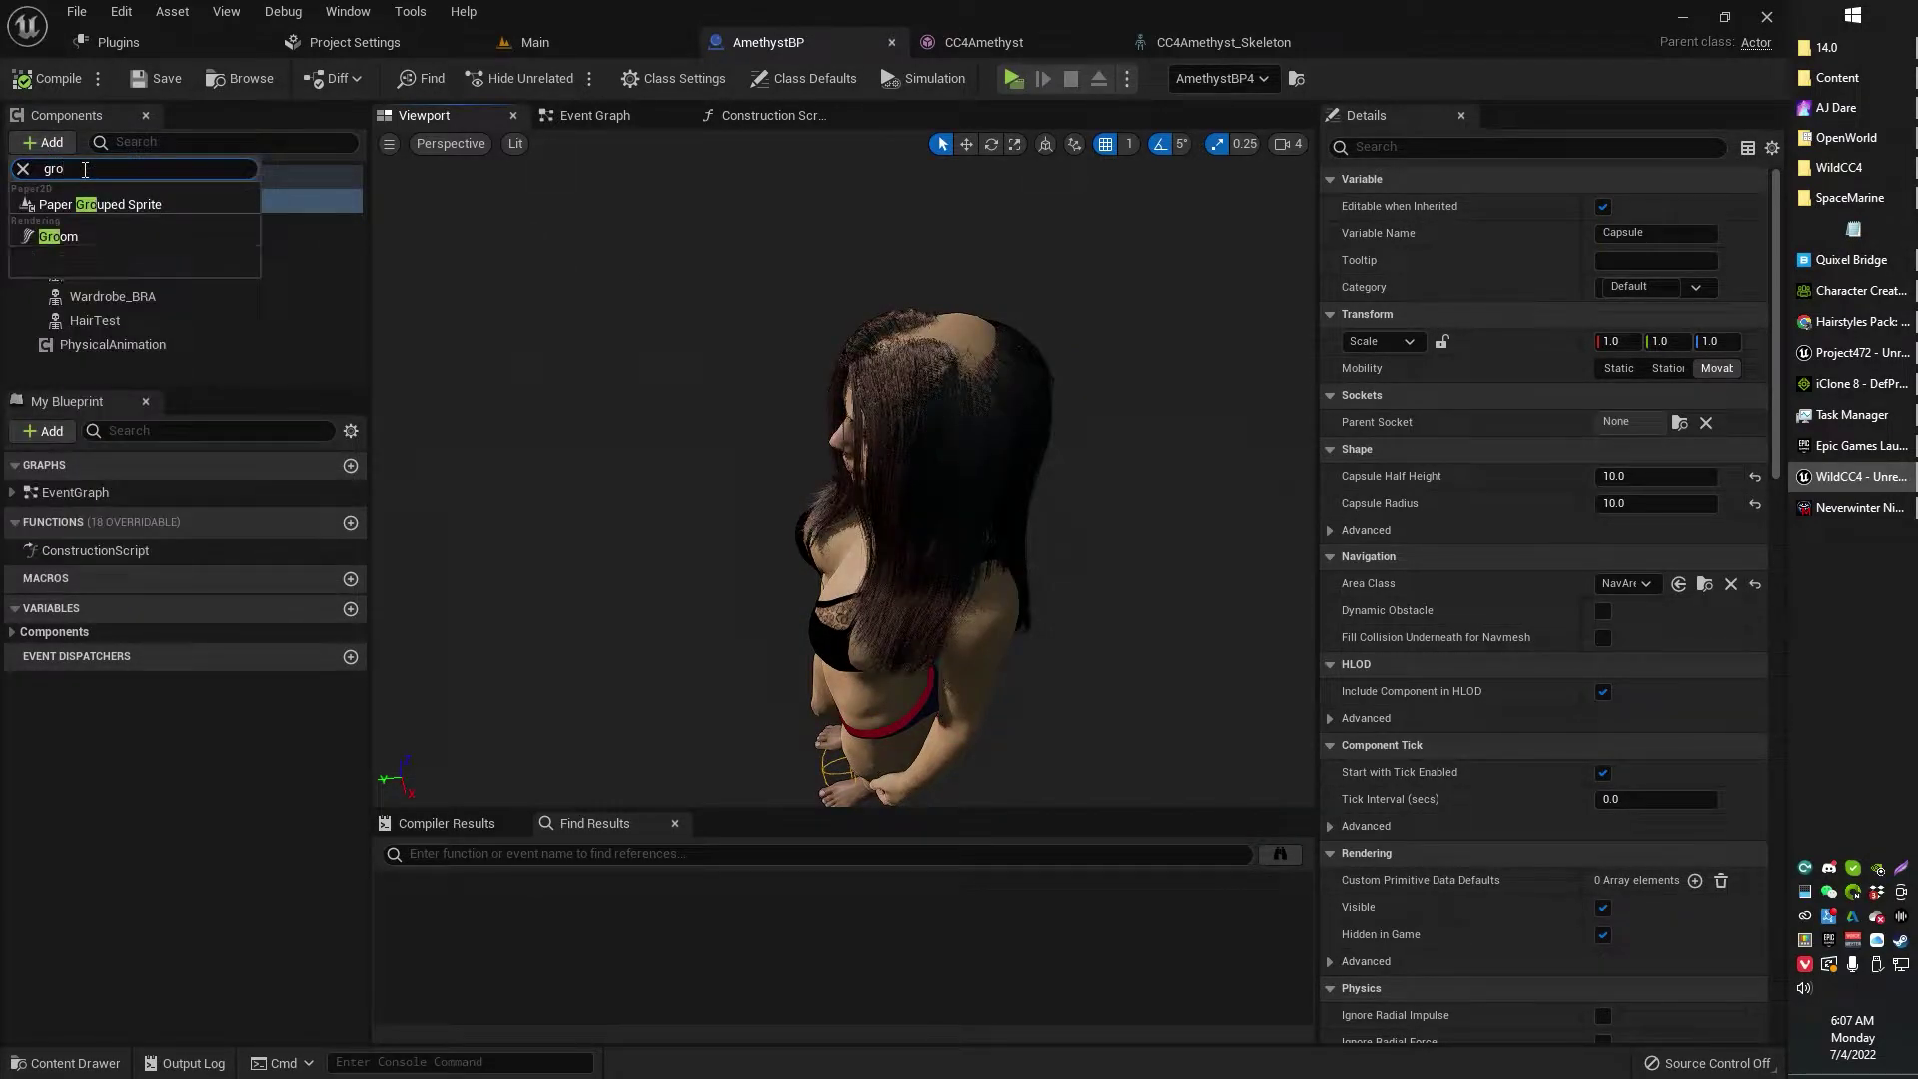
{"action": "left_click", "coordinate": [60, 236]}
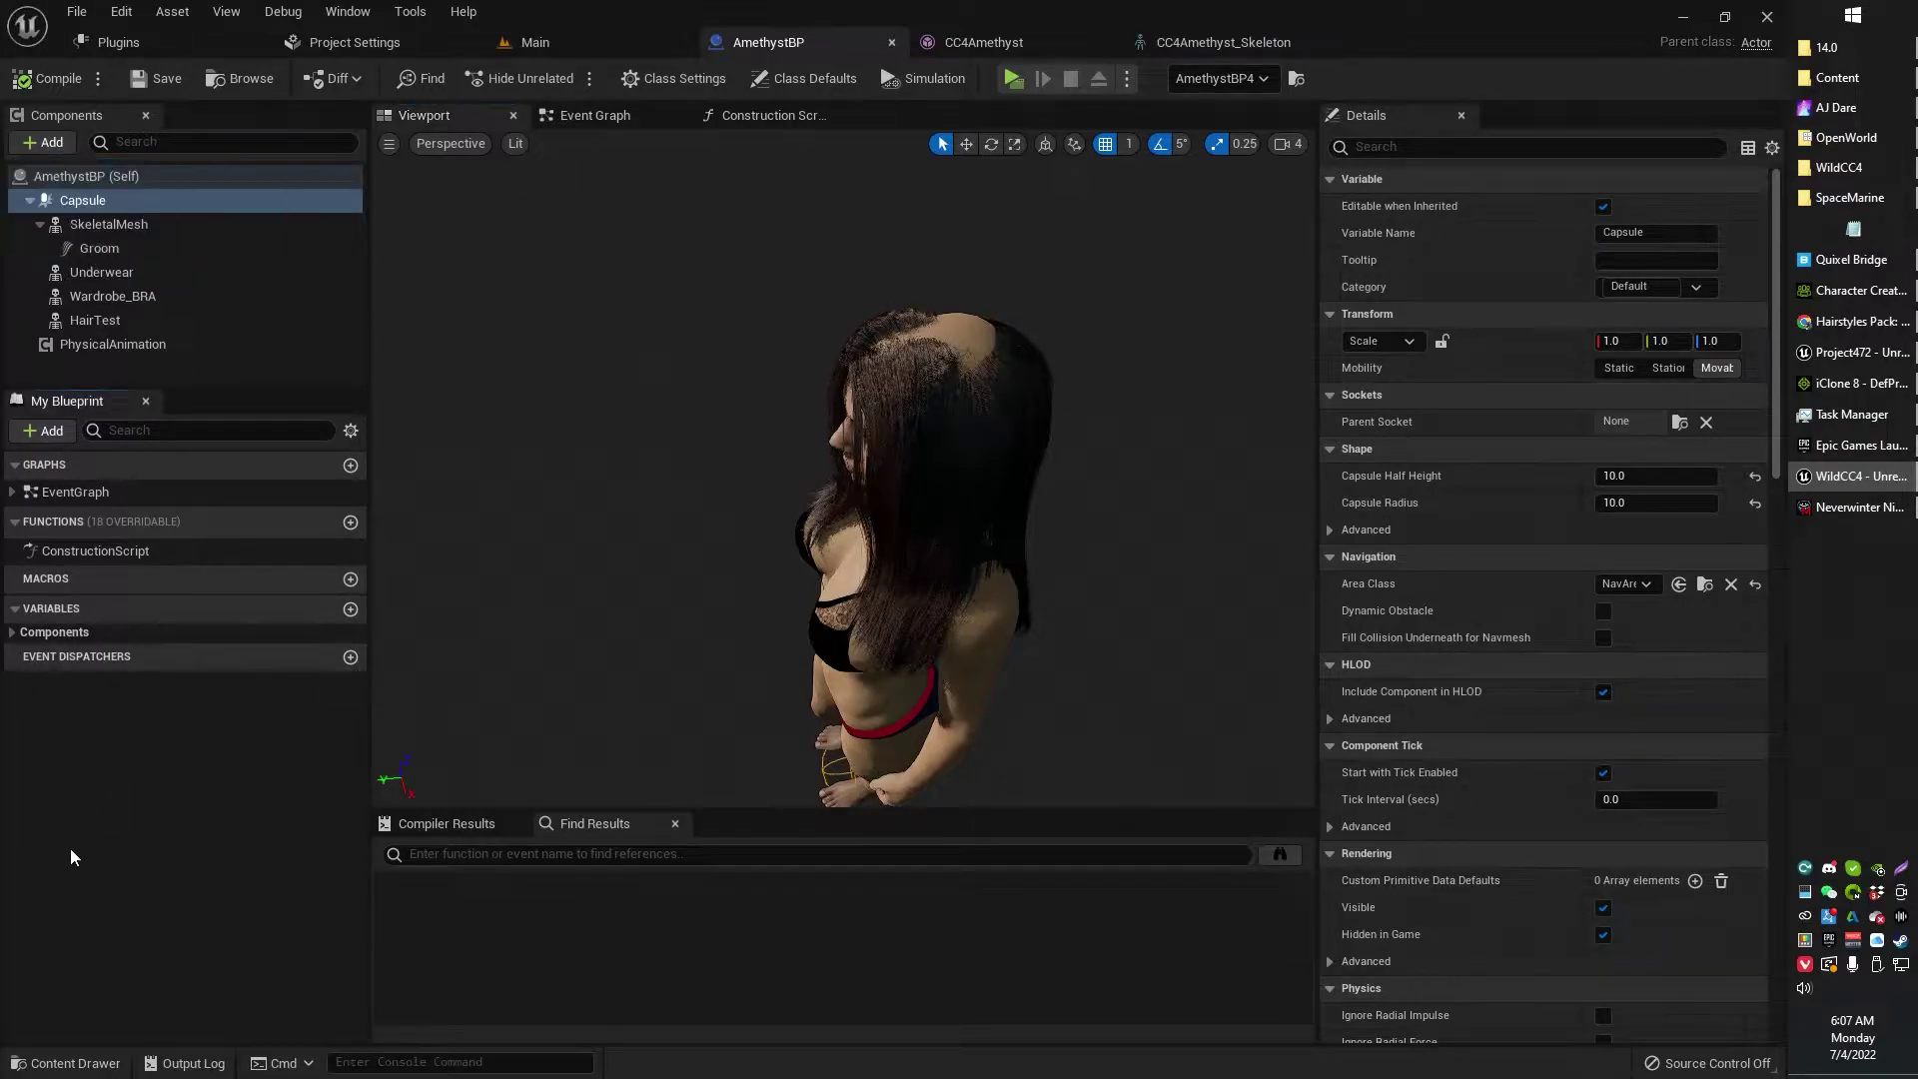
Set the parent socket of the Groom component under SkeletalMesh to GroomHair
{"action": "left_click", "coordinate": [100, 247]}
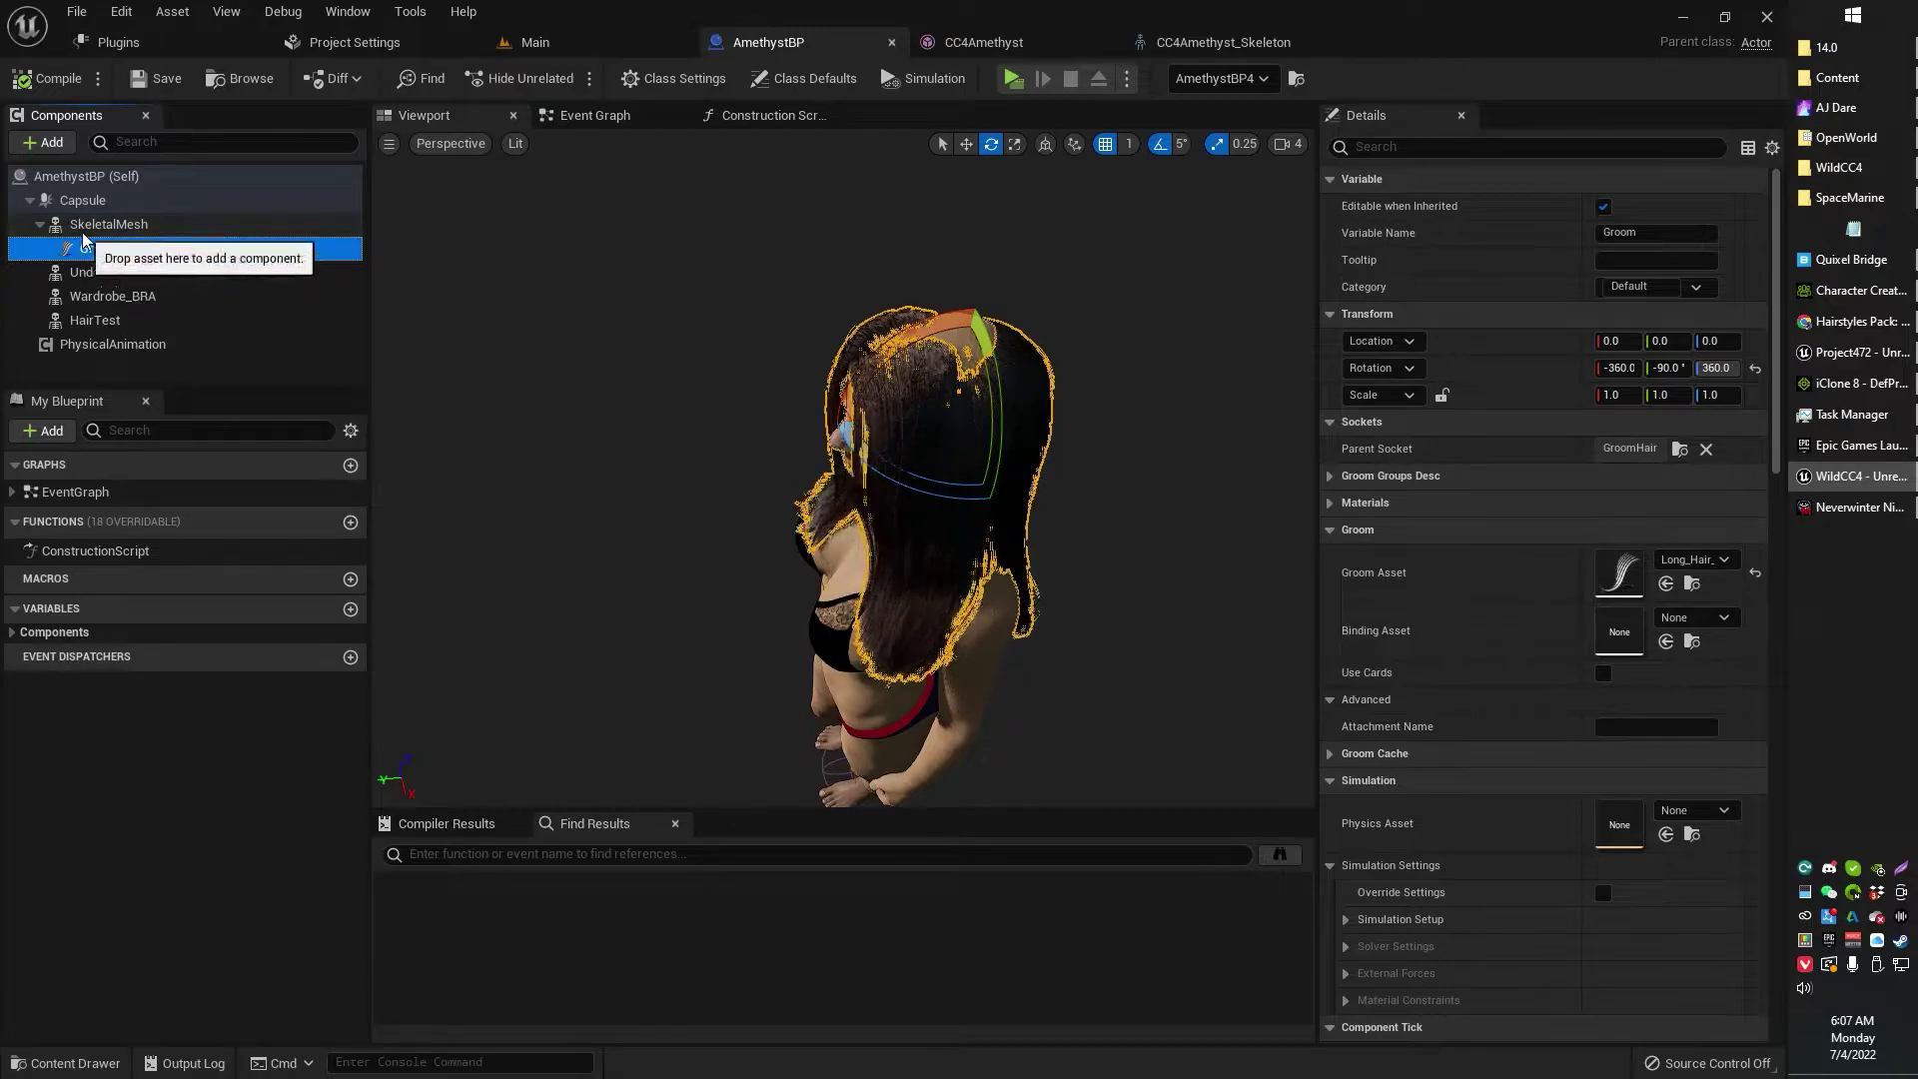
{"action": "left_click", "coordinate": [84, 230]}
{"action": "left_click", "coordinate": [92, 254]}
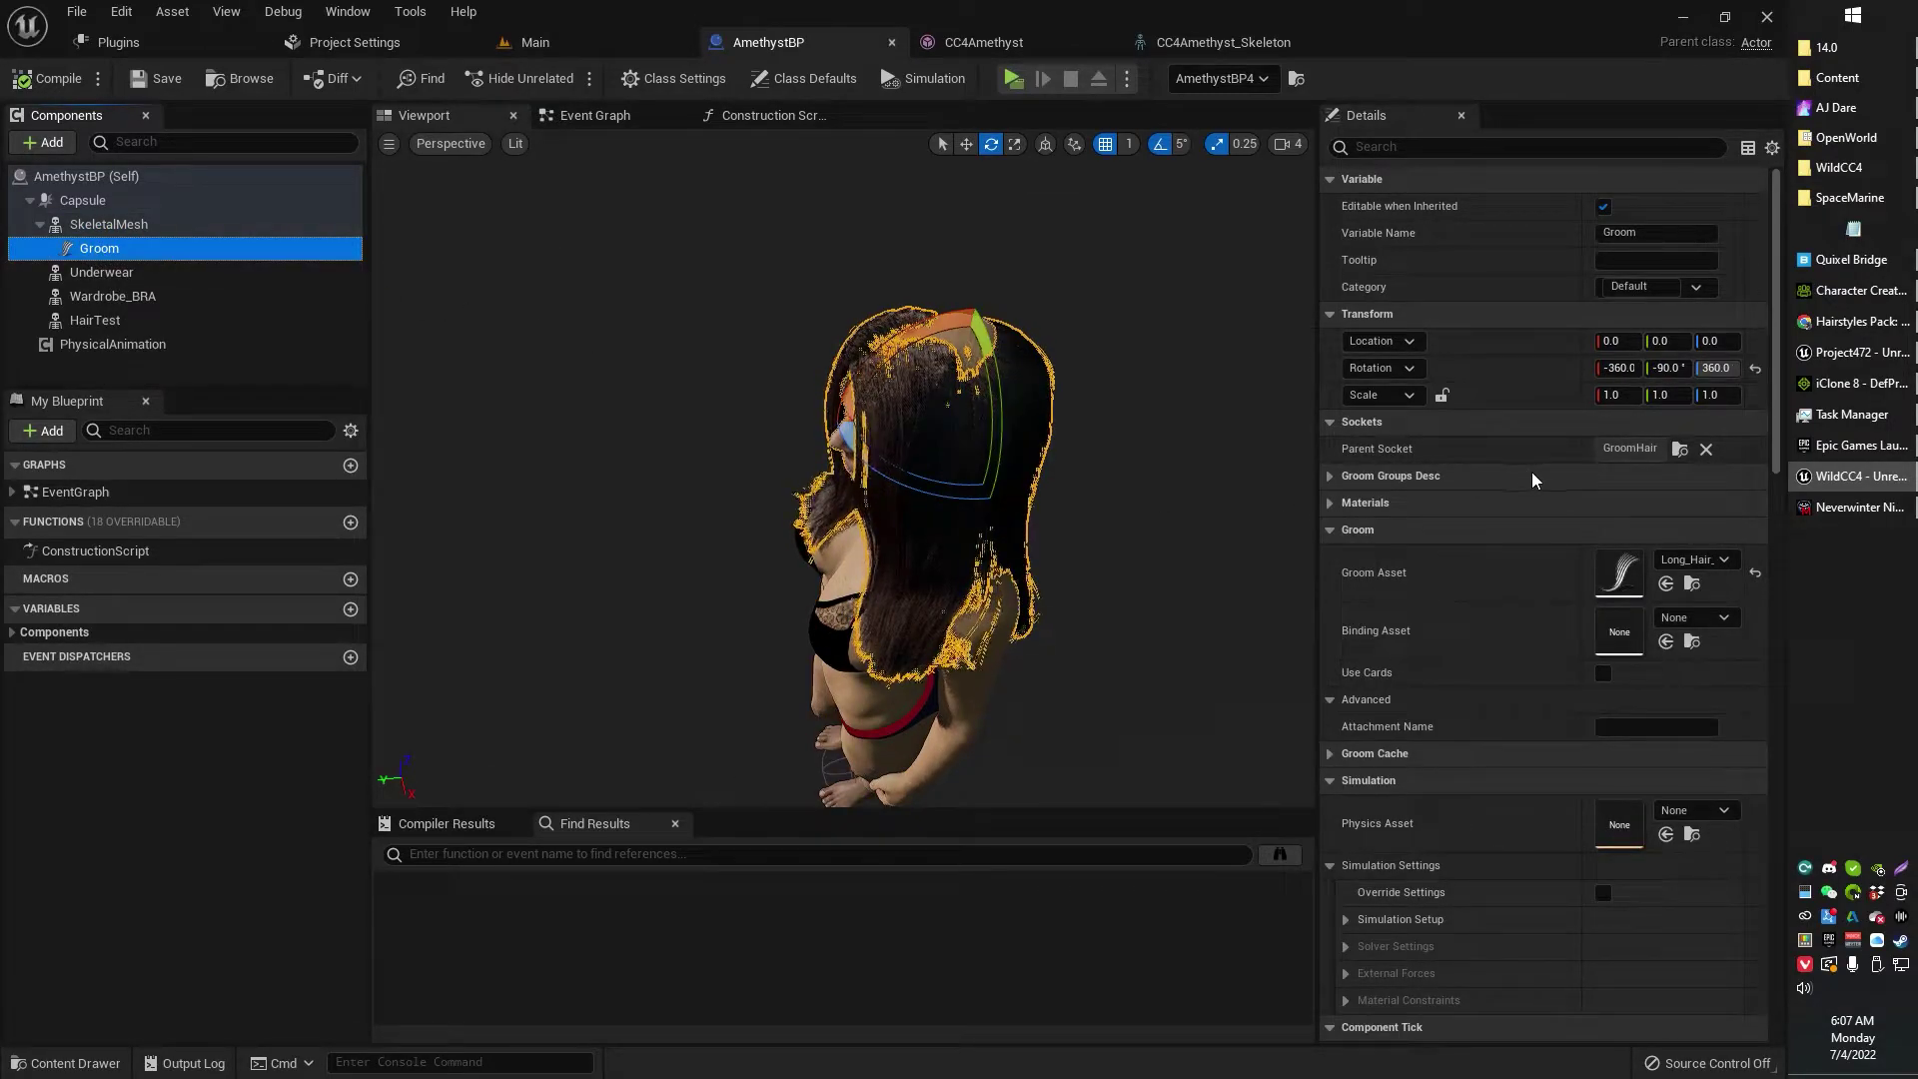
{"action": "left_click", "coordinate": [1679, 451]}
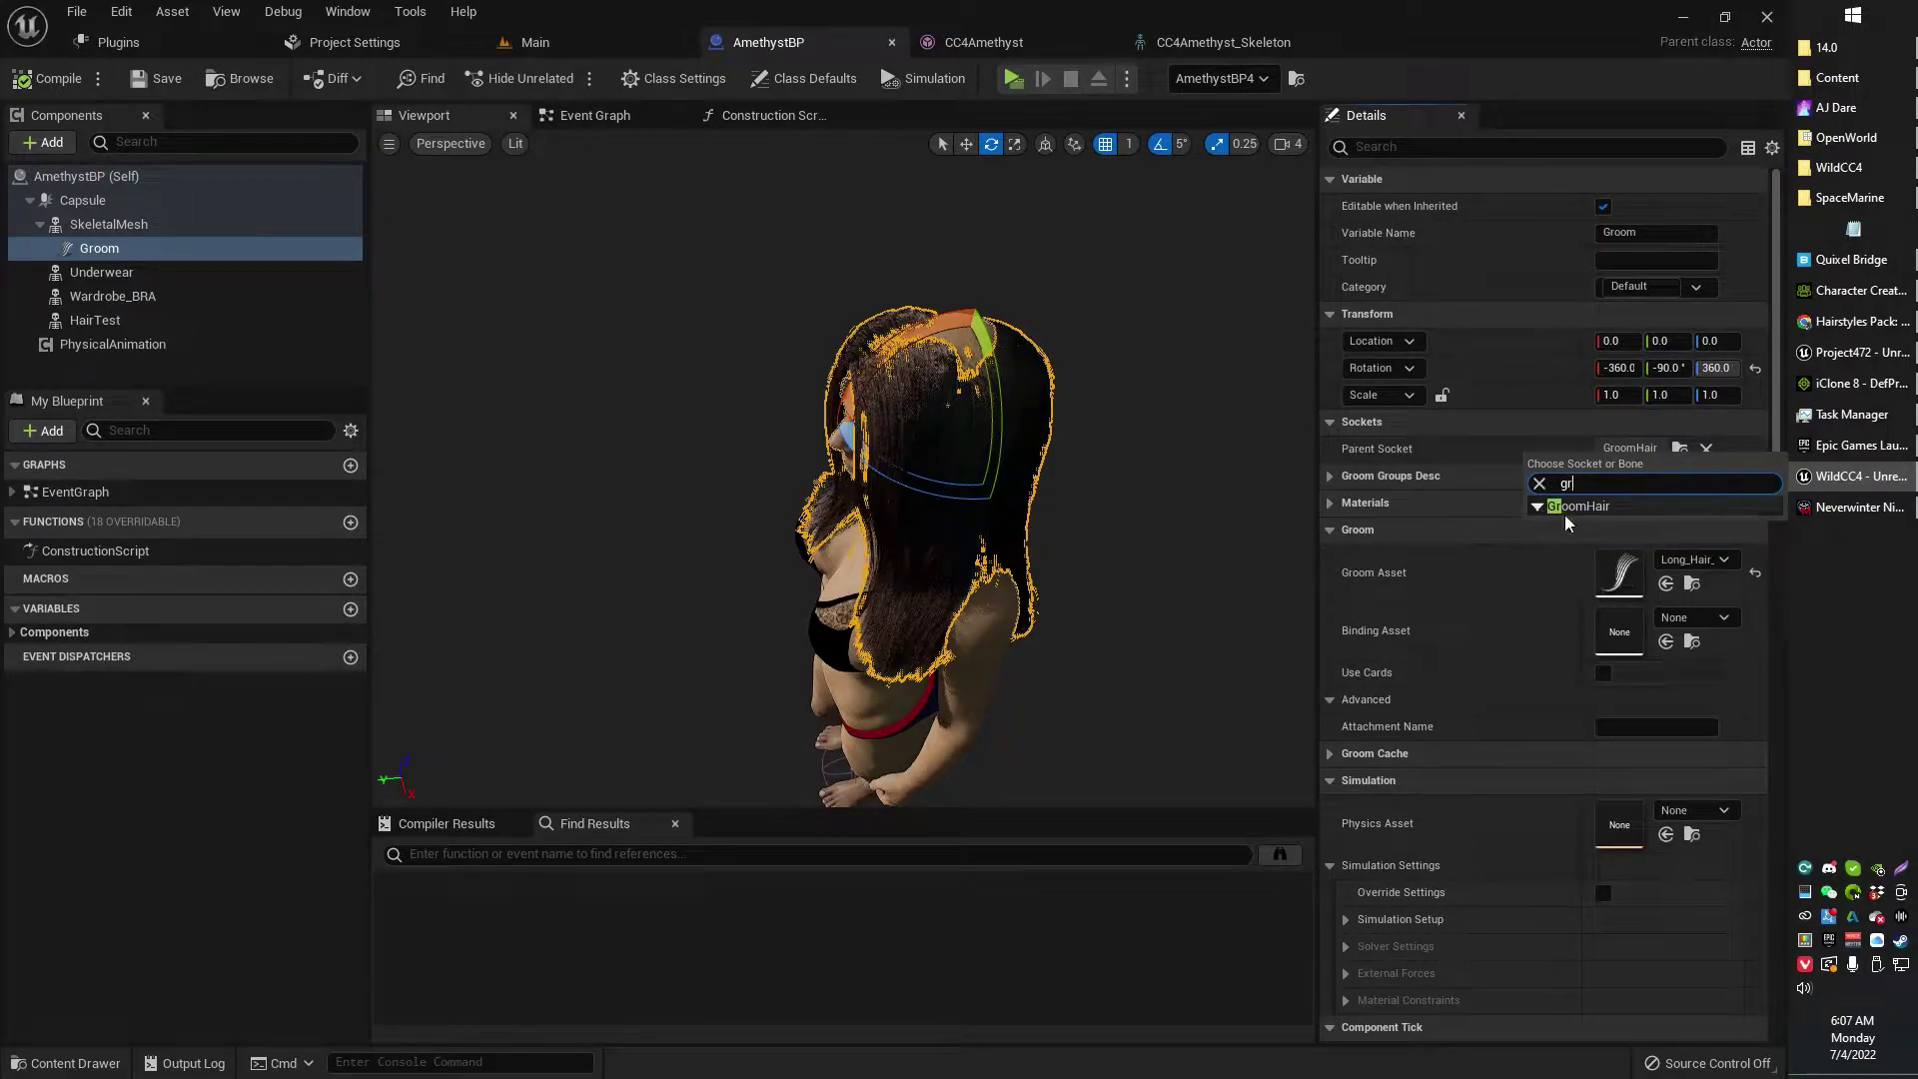
{"action": "left_click", "coordinate": [1568, 506]}
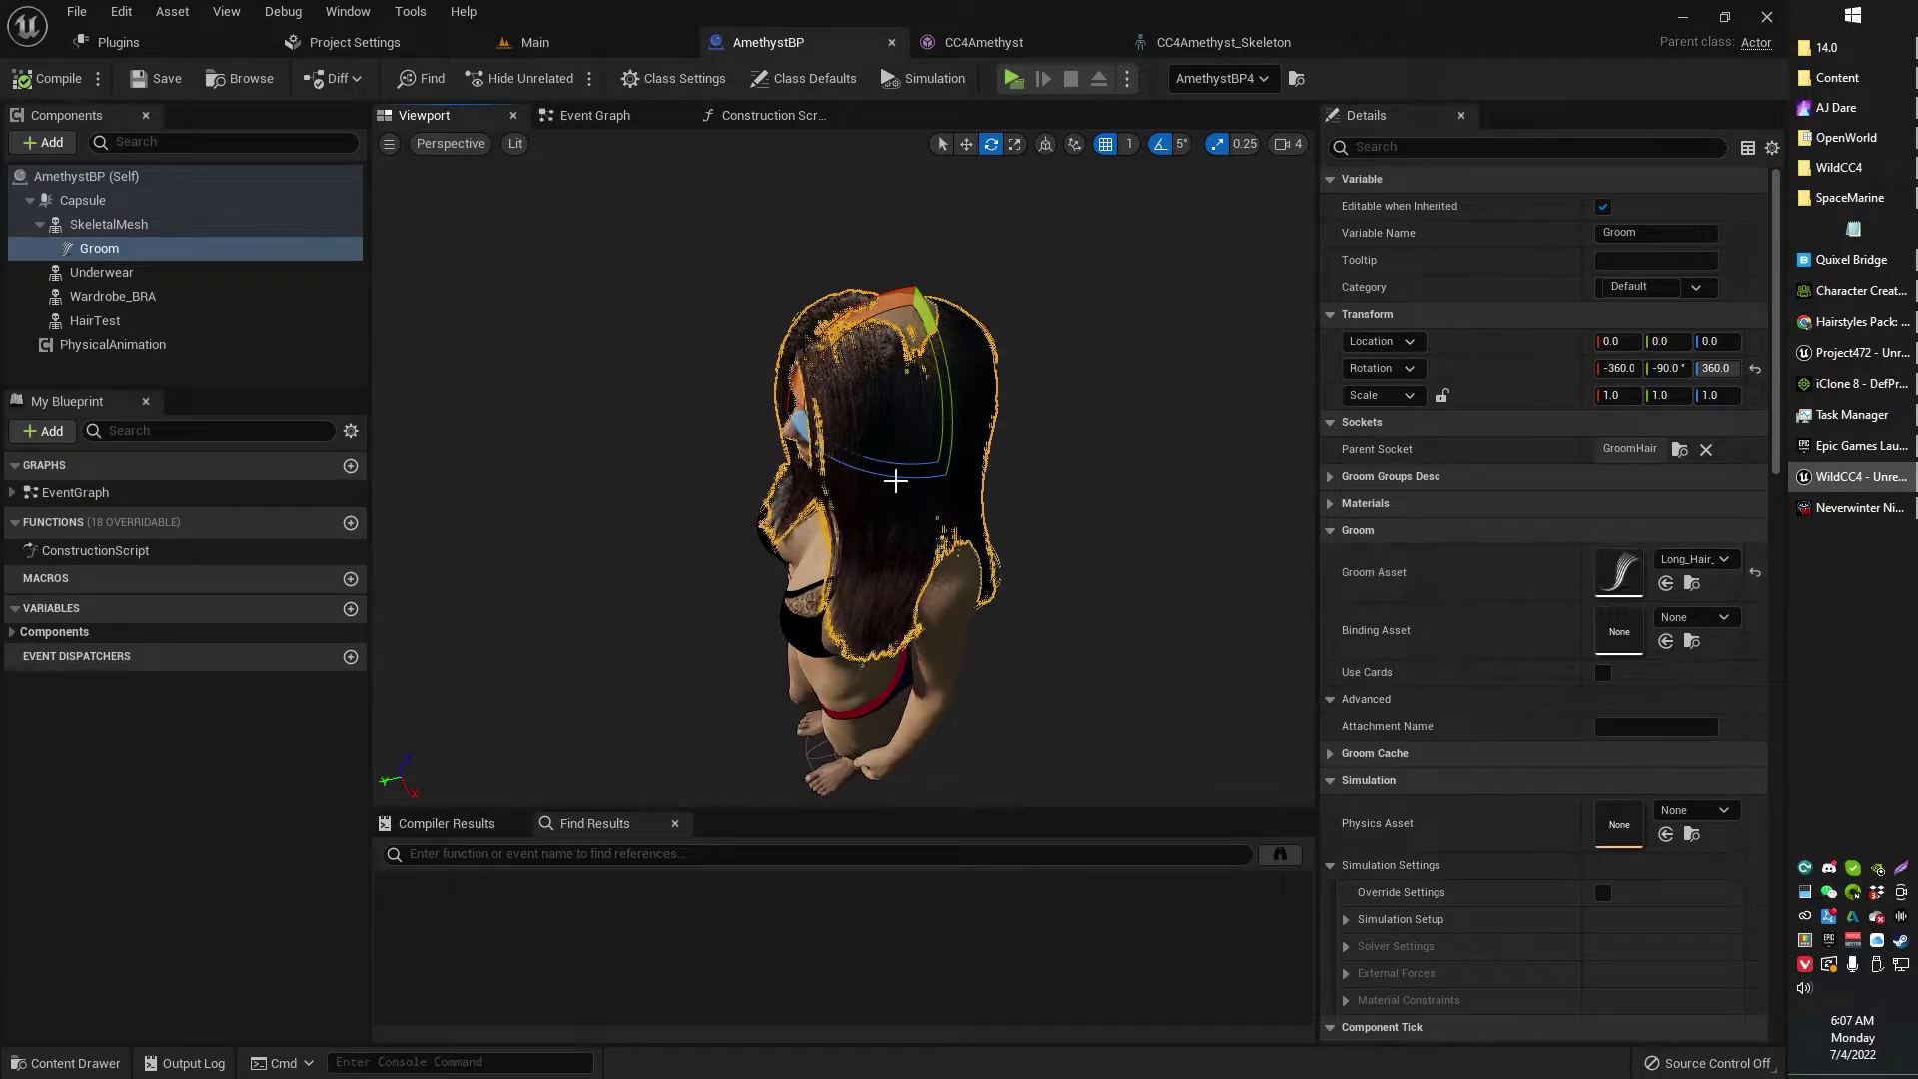
Expand the Groom component's Groom Cache settings and examine the hair's fit on the head up close
{"action": "left_click", "coordinate": [1330, 699]}
{"action": "left_click", "coordinate": [1329, 700]}
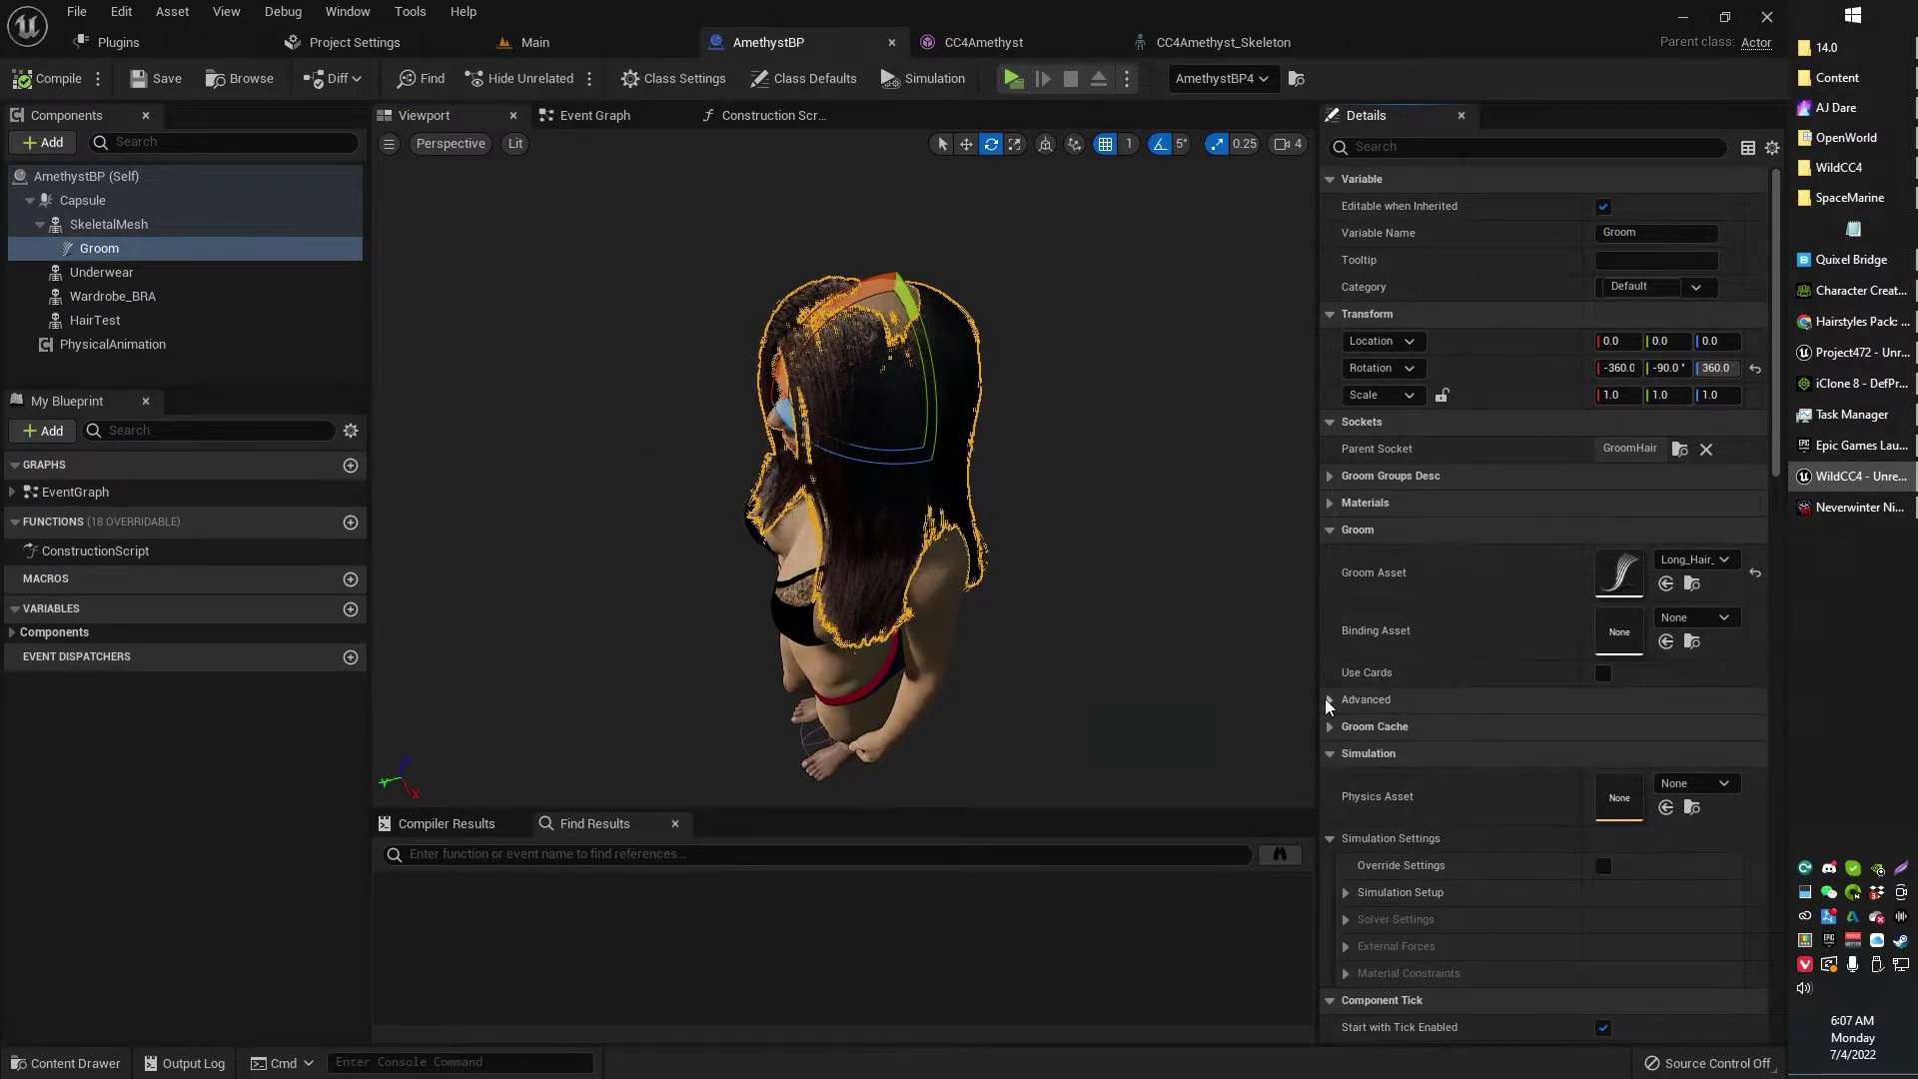
{"action": "left_click", "coordinate": [1330, 753]}
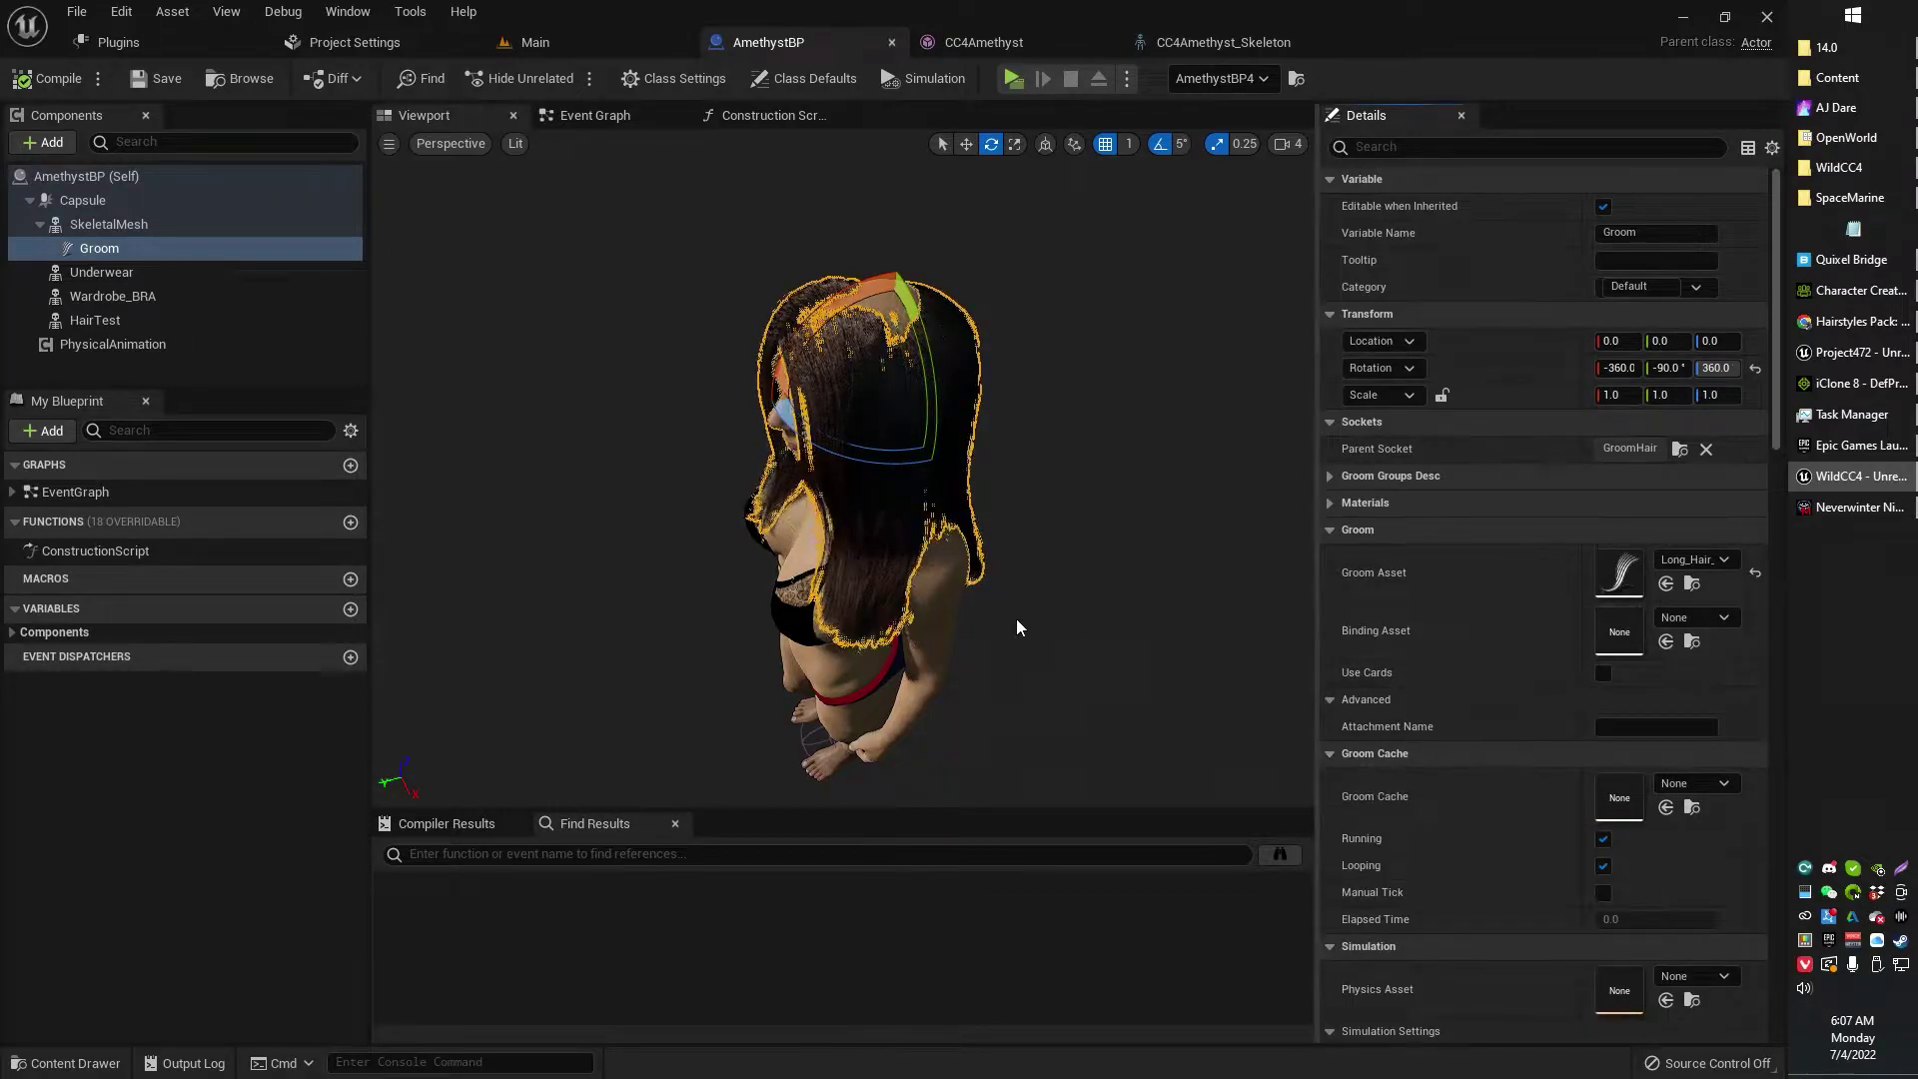
{"action": "right_click_drag", "start_coordinate": [879, 479], "coordinate": [939, 430]}
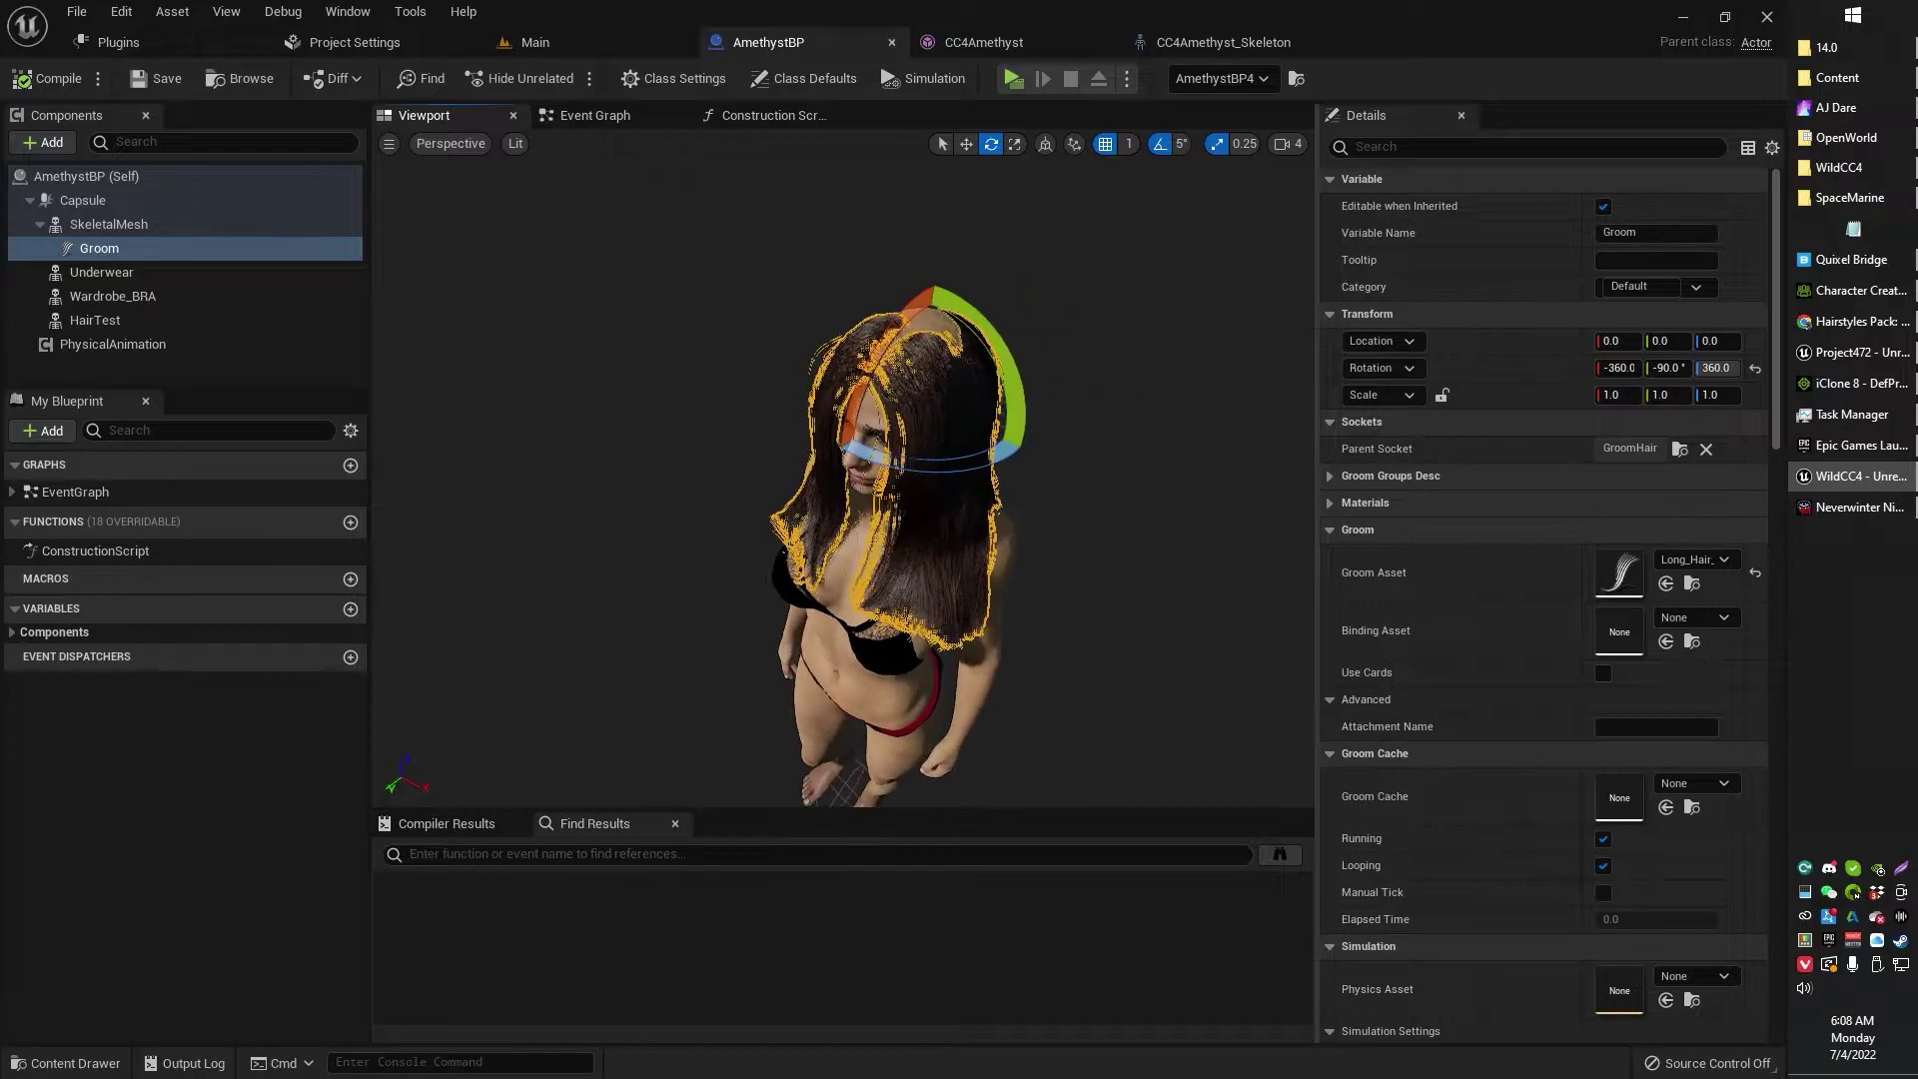
{"action": "key", "text": "w"}
{"action": "right_click_drag", "start_coordinate": [899, 450], "coordinate": [899, 441]}
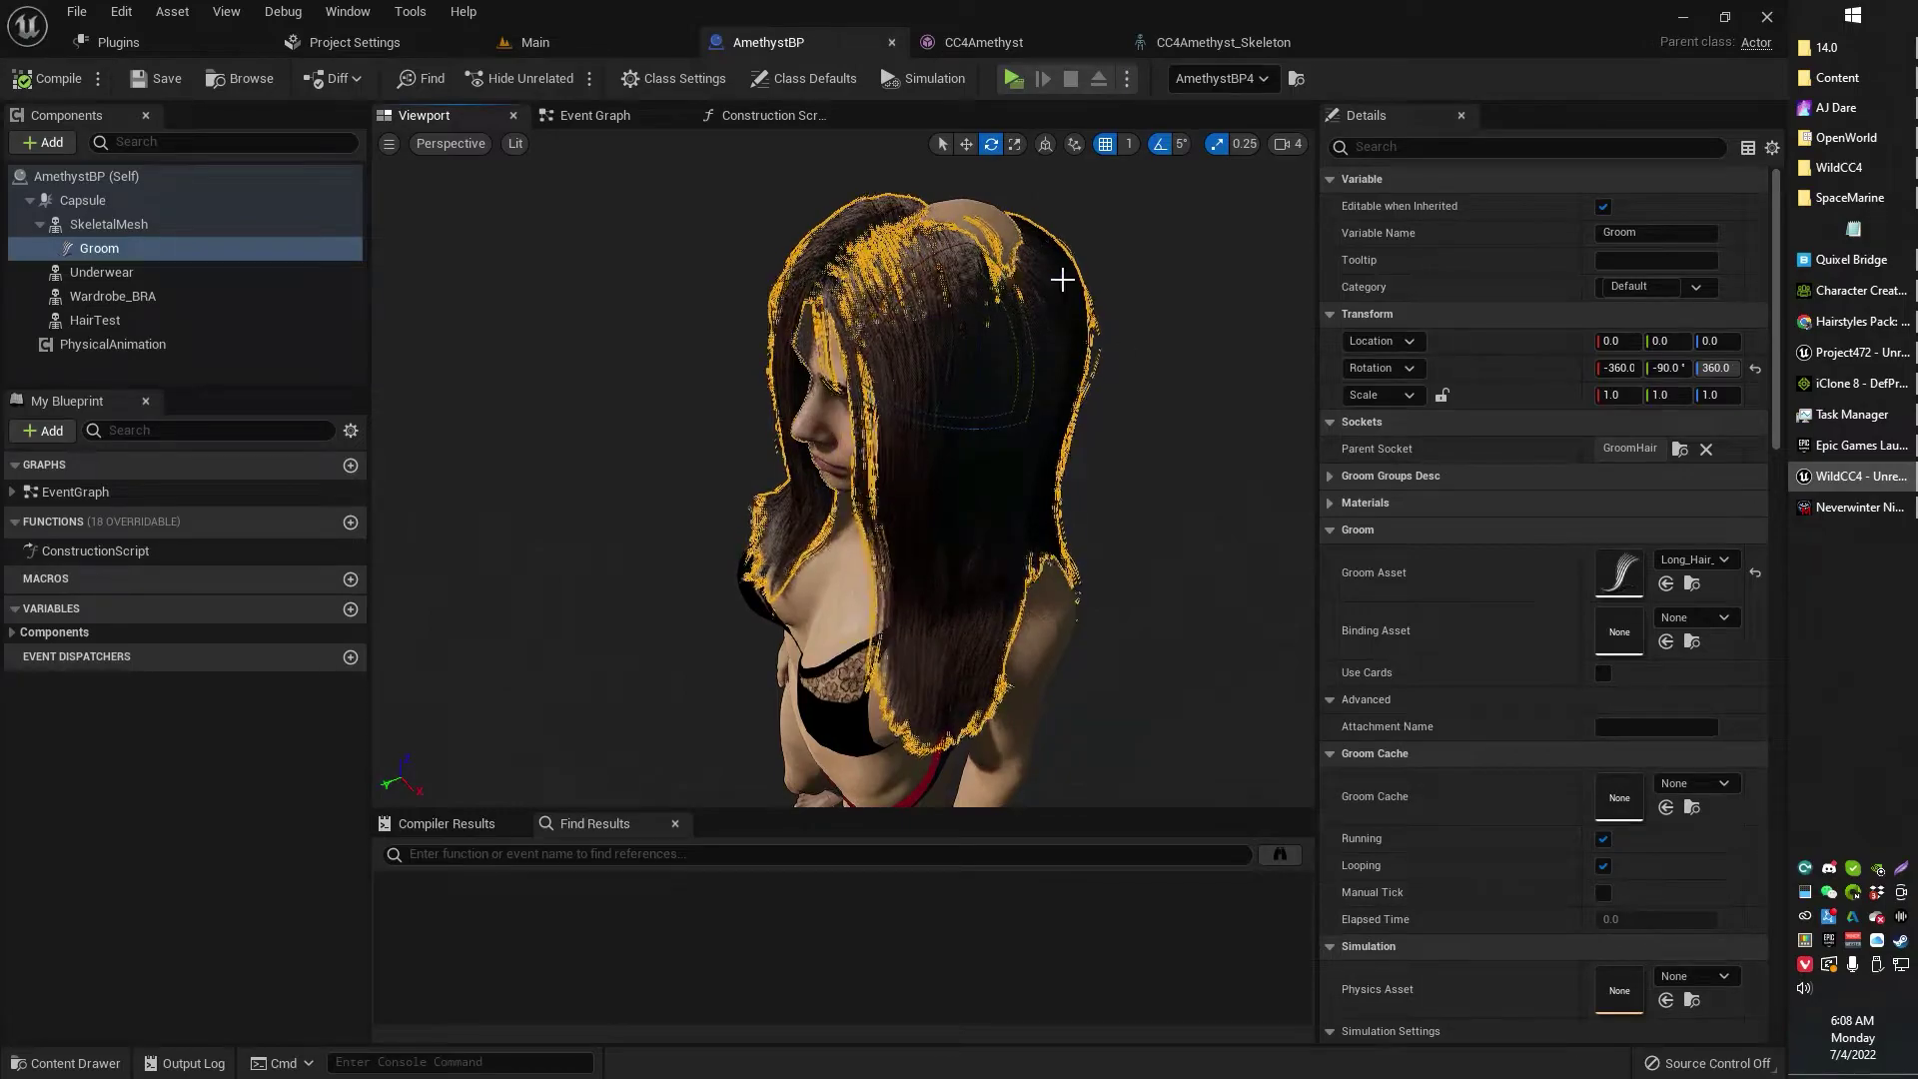
Raise the GroomHair socket on the head of CC4Amethyst_Skeleton in the left orthographic view and save the skeleton
{"action": "left_click", "coordinate": [1189, 50]}
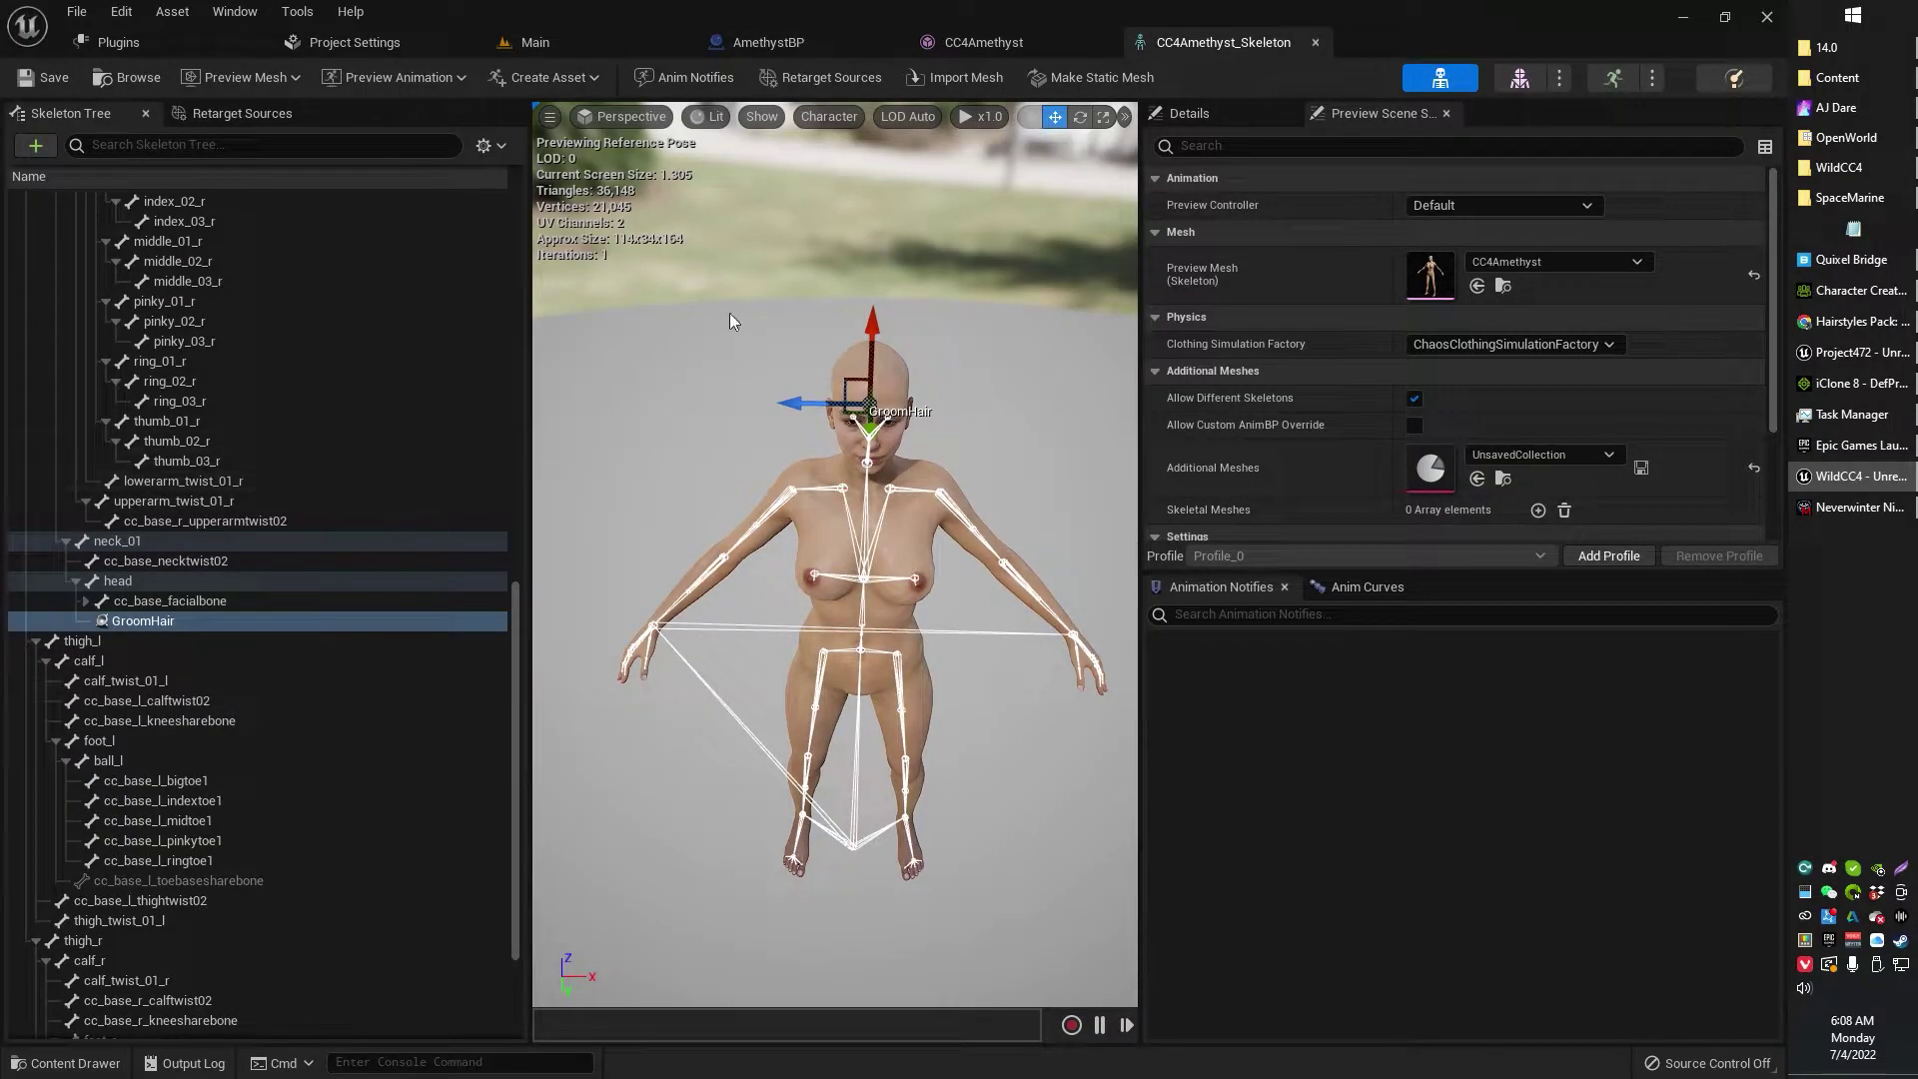
{"action": "left_click_drag", "start_coordinate": [957, 375], "coordinate": [718, 157], "text": "alt"}
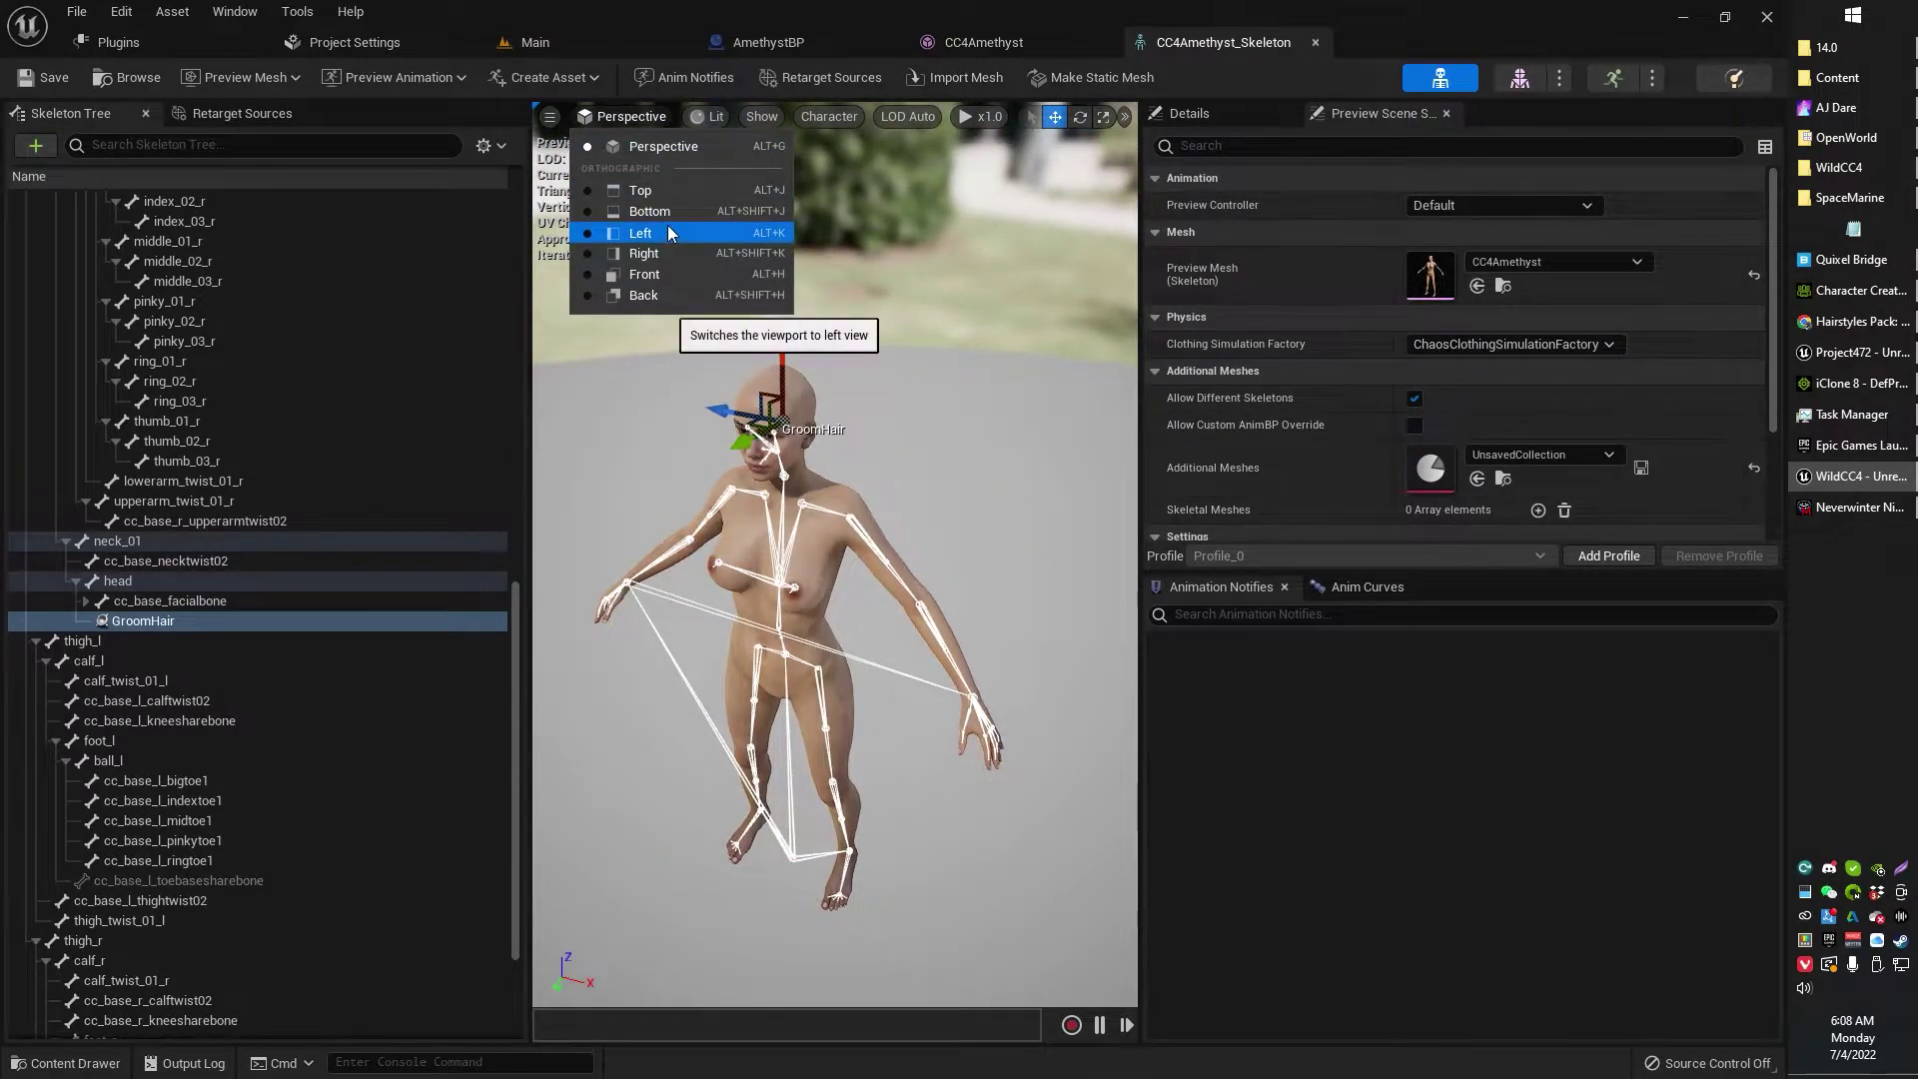
{"action": "left_click", "coordinate": [667, 228]}
{"action": "scroll", "coordinate": [881, 451], "scroll_direction": "up", "scroll_amount": 5}
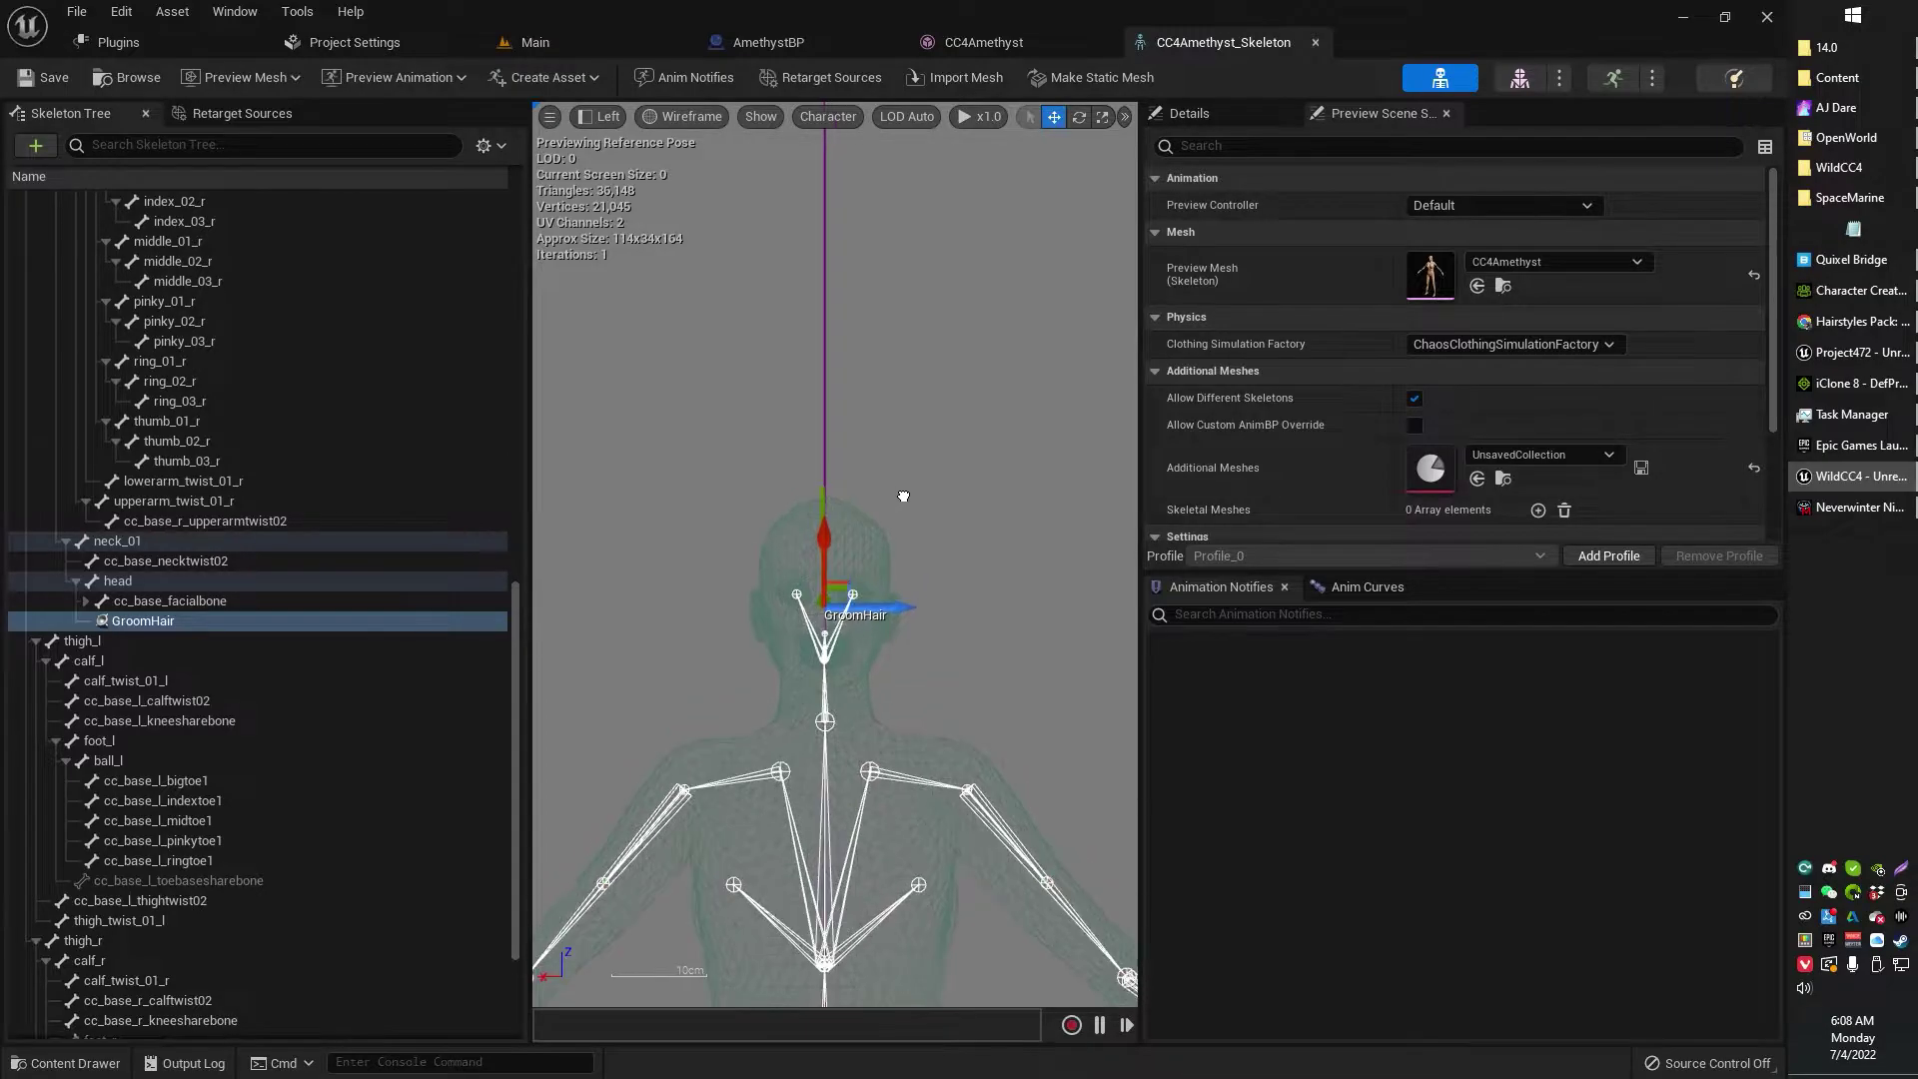
{"action": "right_click_drag", "start_coordinate": [995, 496], "coordinate": [1028, 425]}
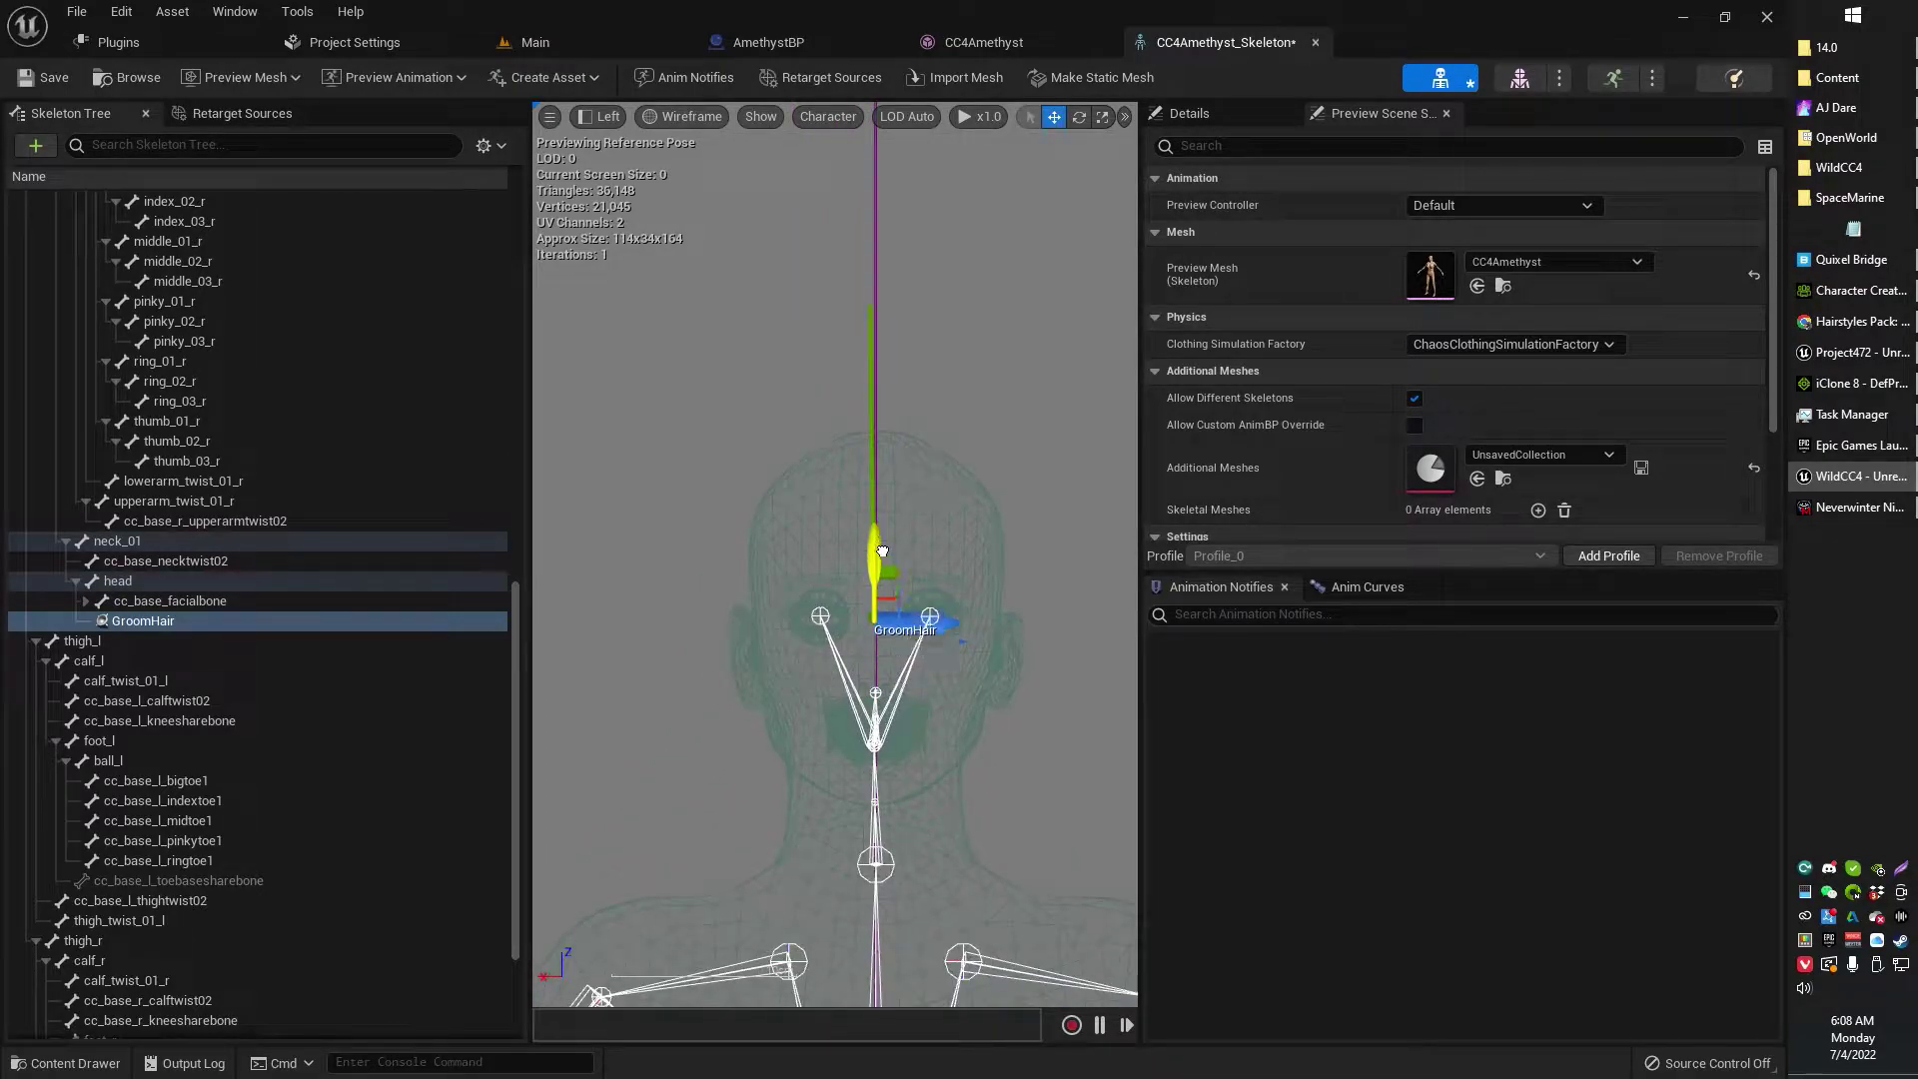
{"action": "left_click", "coordinate": [42, 81]}
Examine the repositioned hair in AmethystBP from the front, side, back and above, with SkeletalMesh selected instead of Groom
{"action": "left_click", "coordinate": [984, 42]}
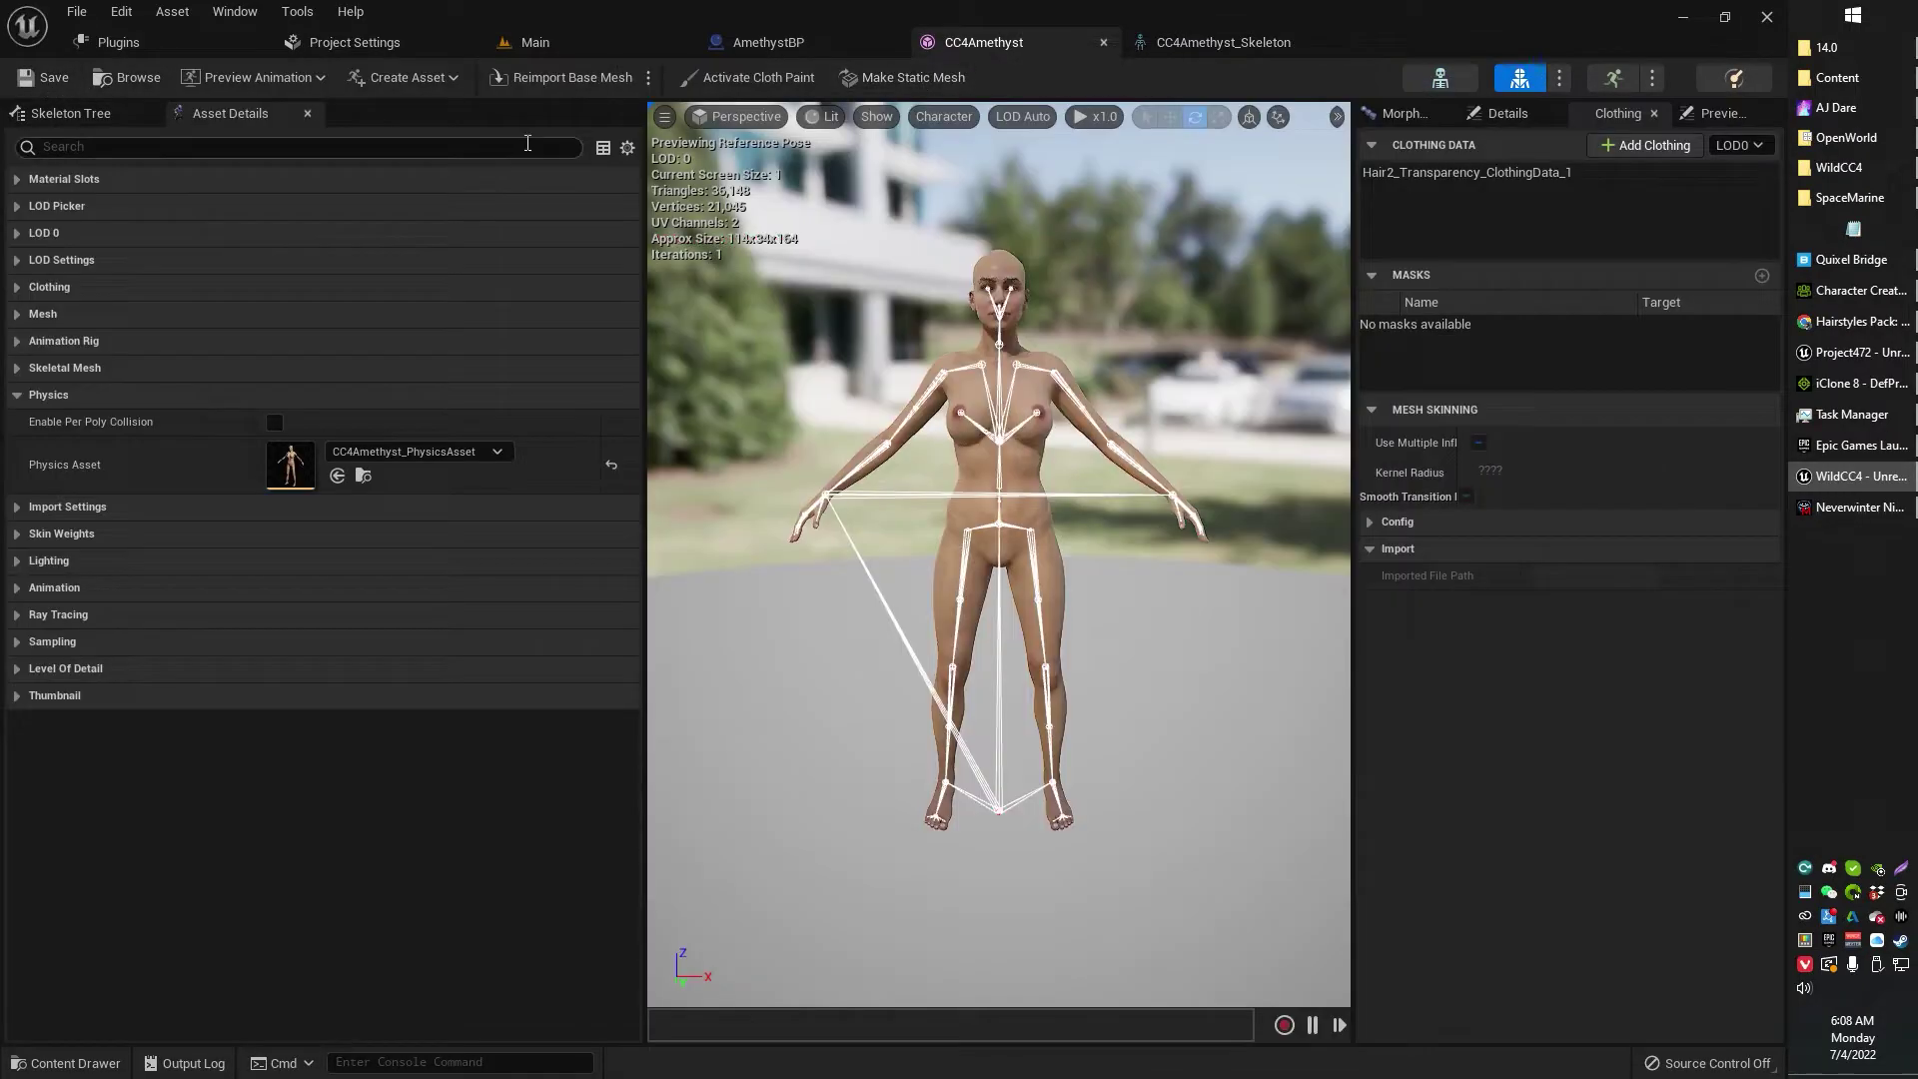
{"action": "left_click", "coordinate": [775, 44]}
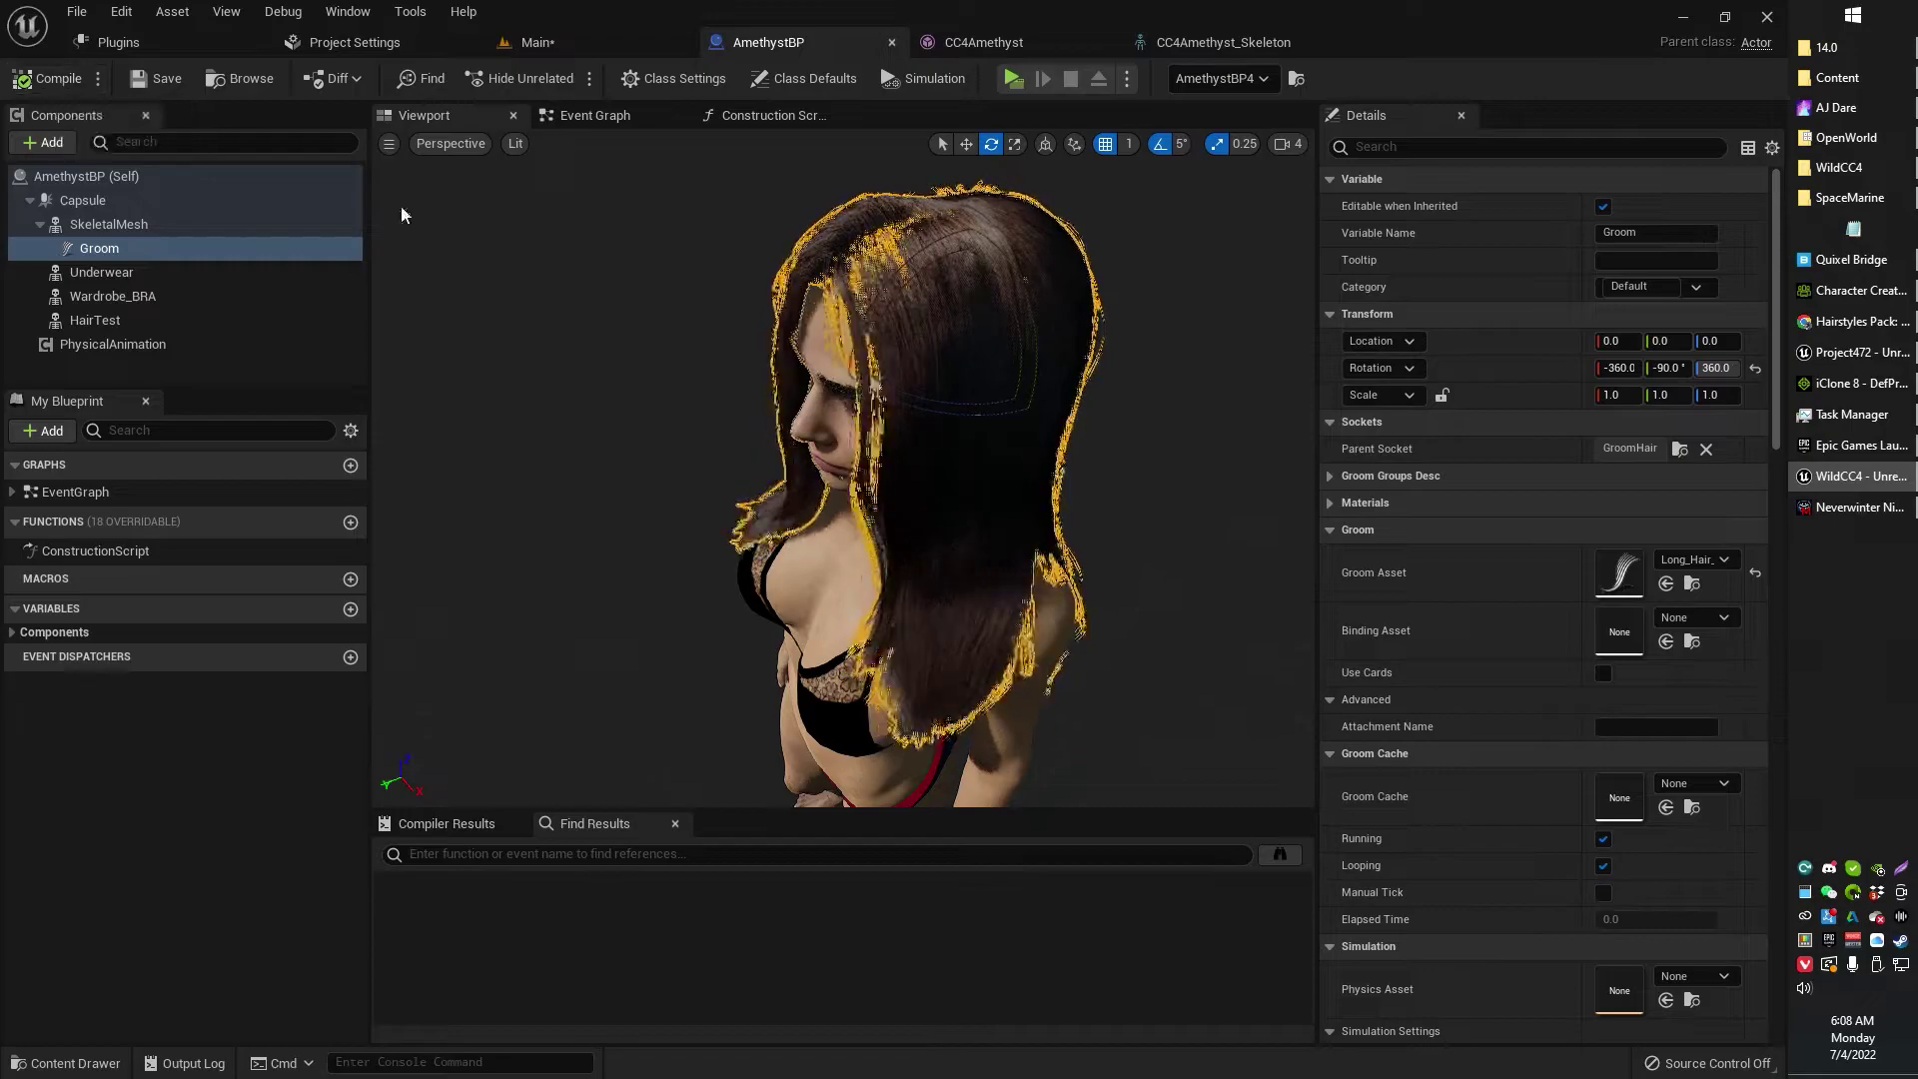
{"action": "left_click_drag", "start_coordinate": [1036, 437], "coordinate": [1188, 359], "text": "alt"}
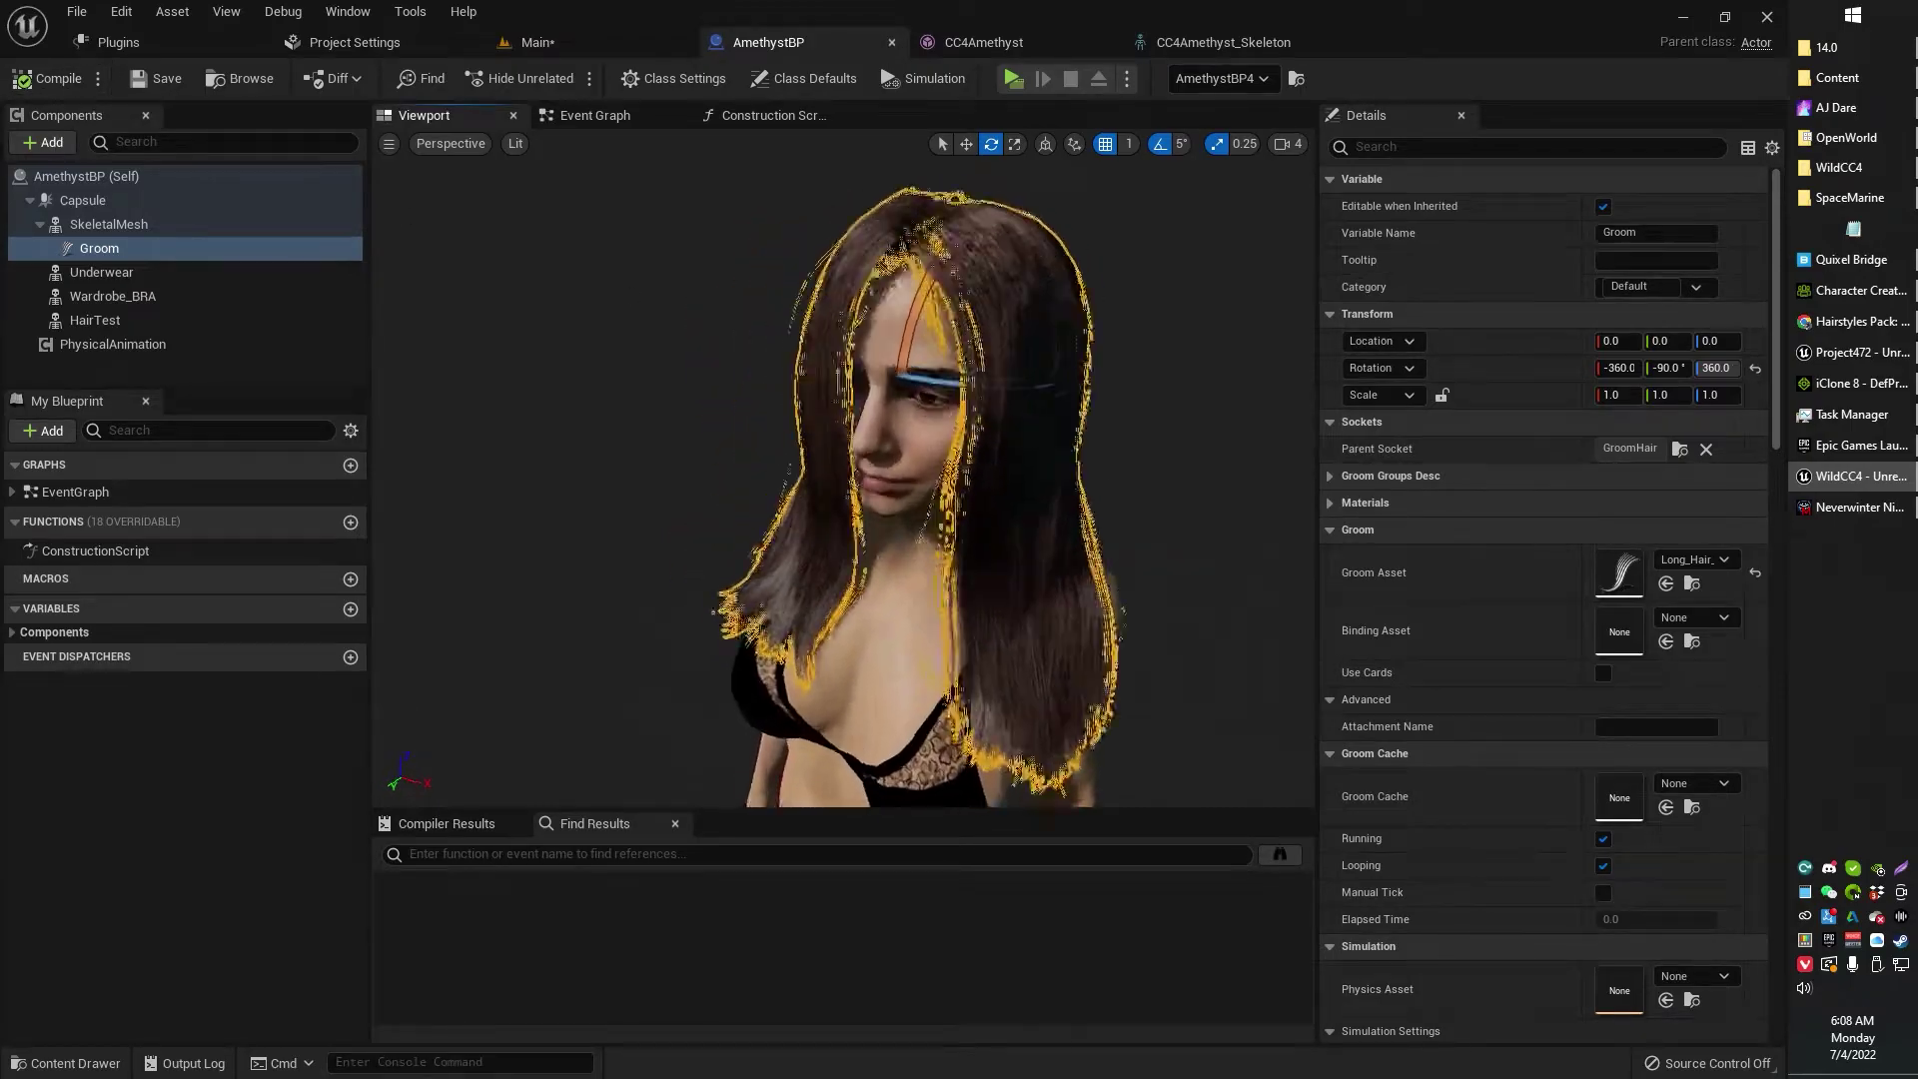
{"action": "right_click_drag", "start_coordinate": [1036, 437], "coordinate": [1059, 386]}
{"action": "key", "text": "w"}
{"action": "key", "text": "a"}
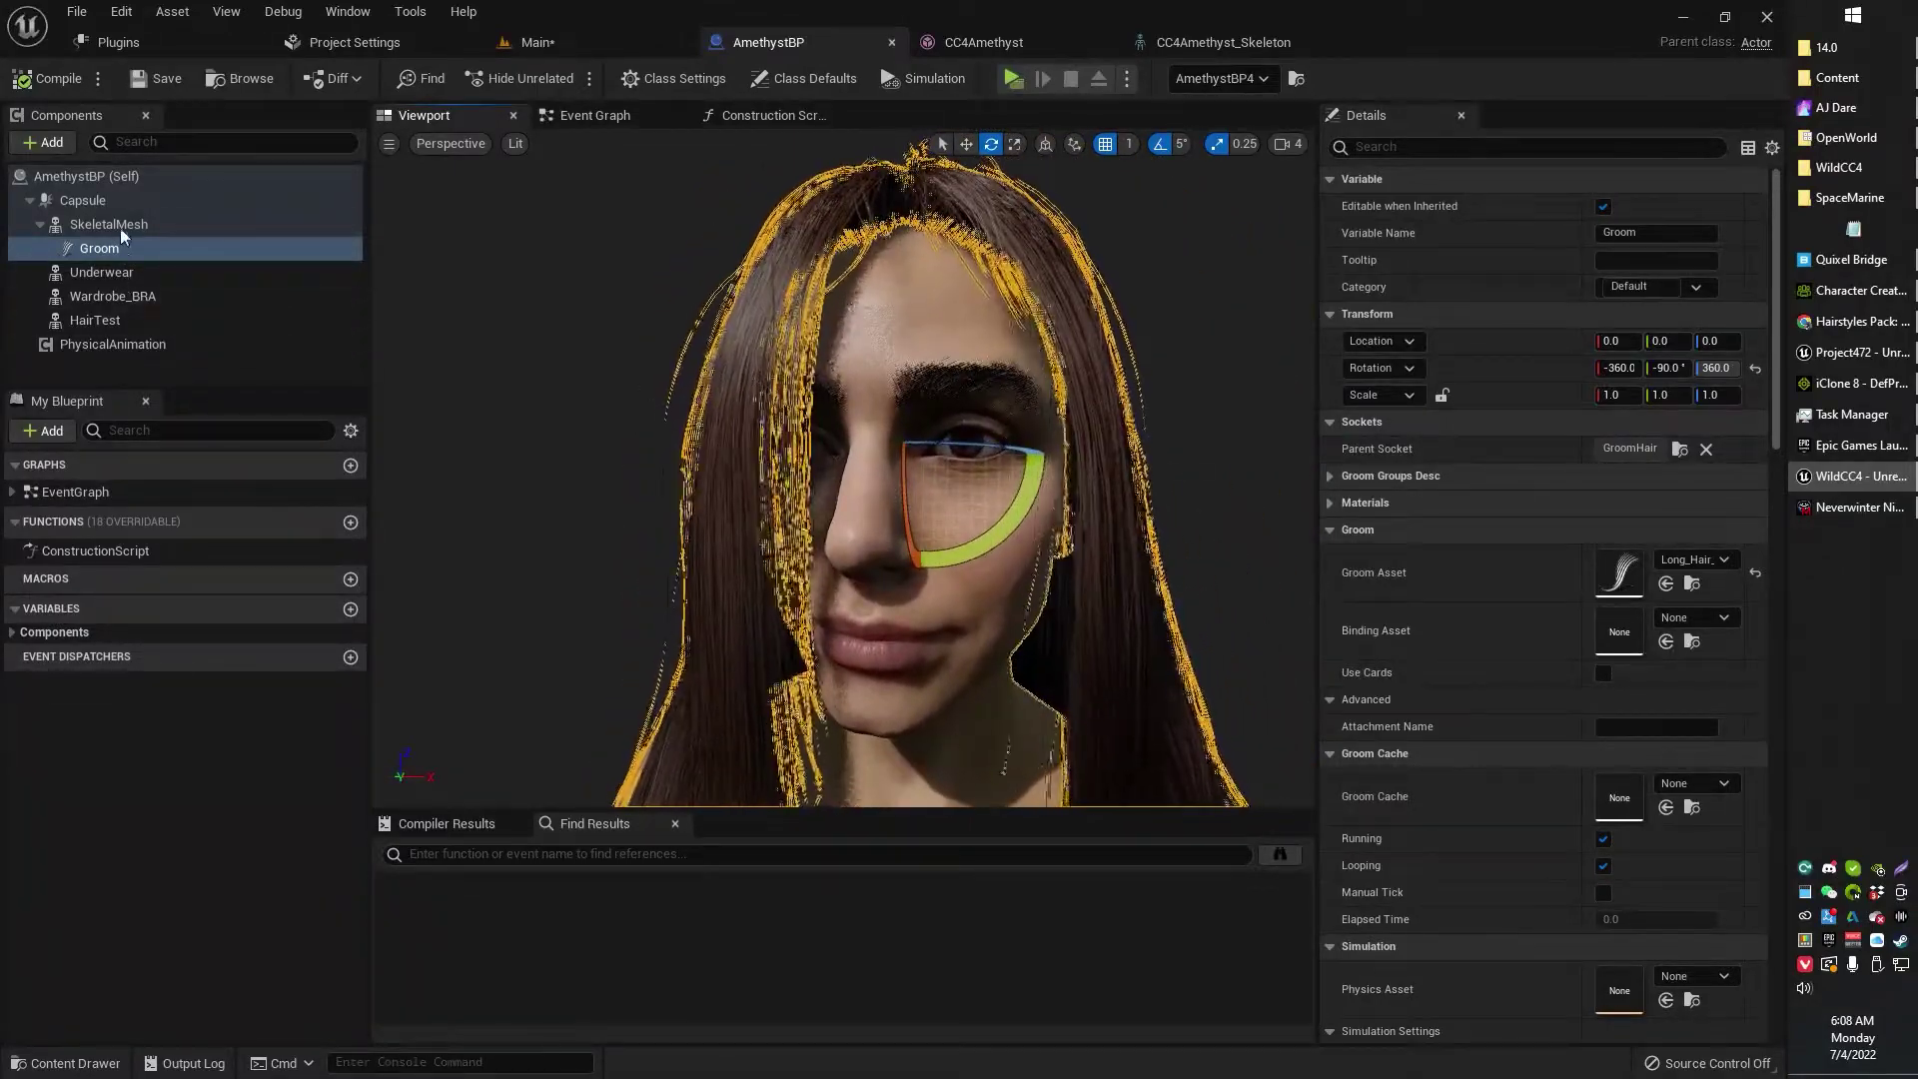
{"action": "left_click", "coordinate": [121, 229]}
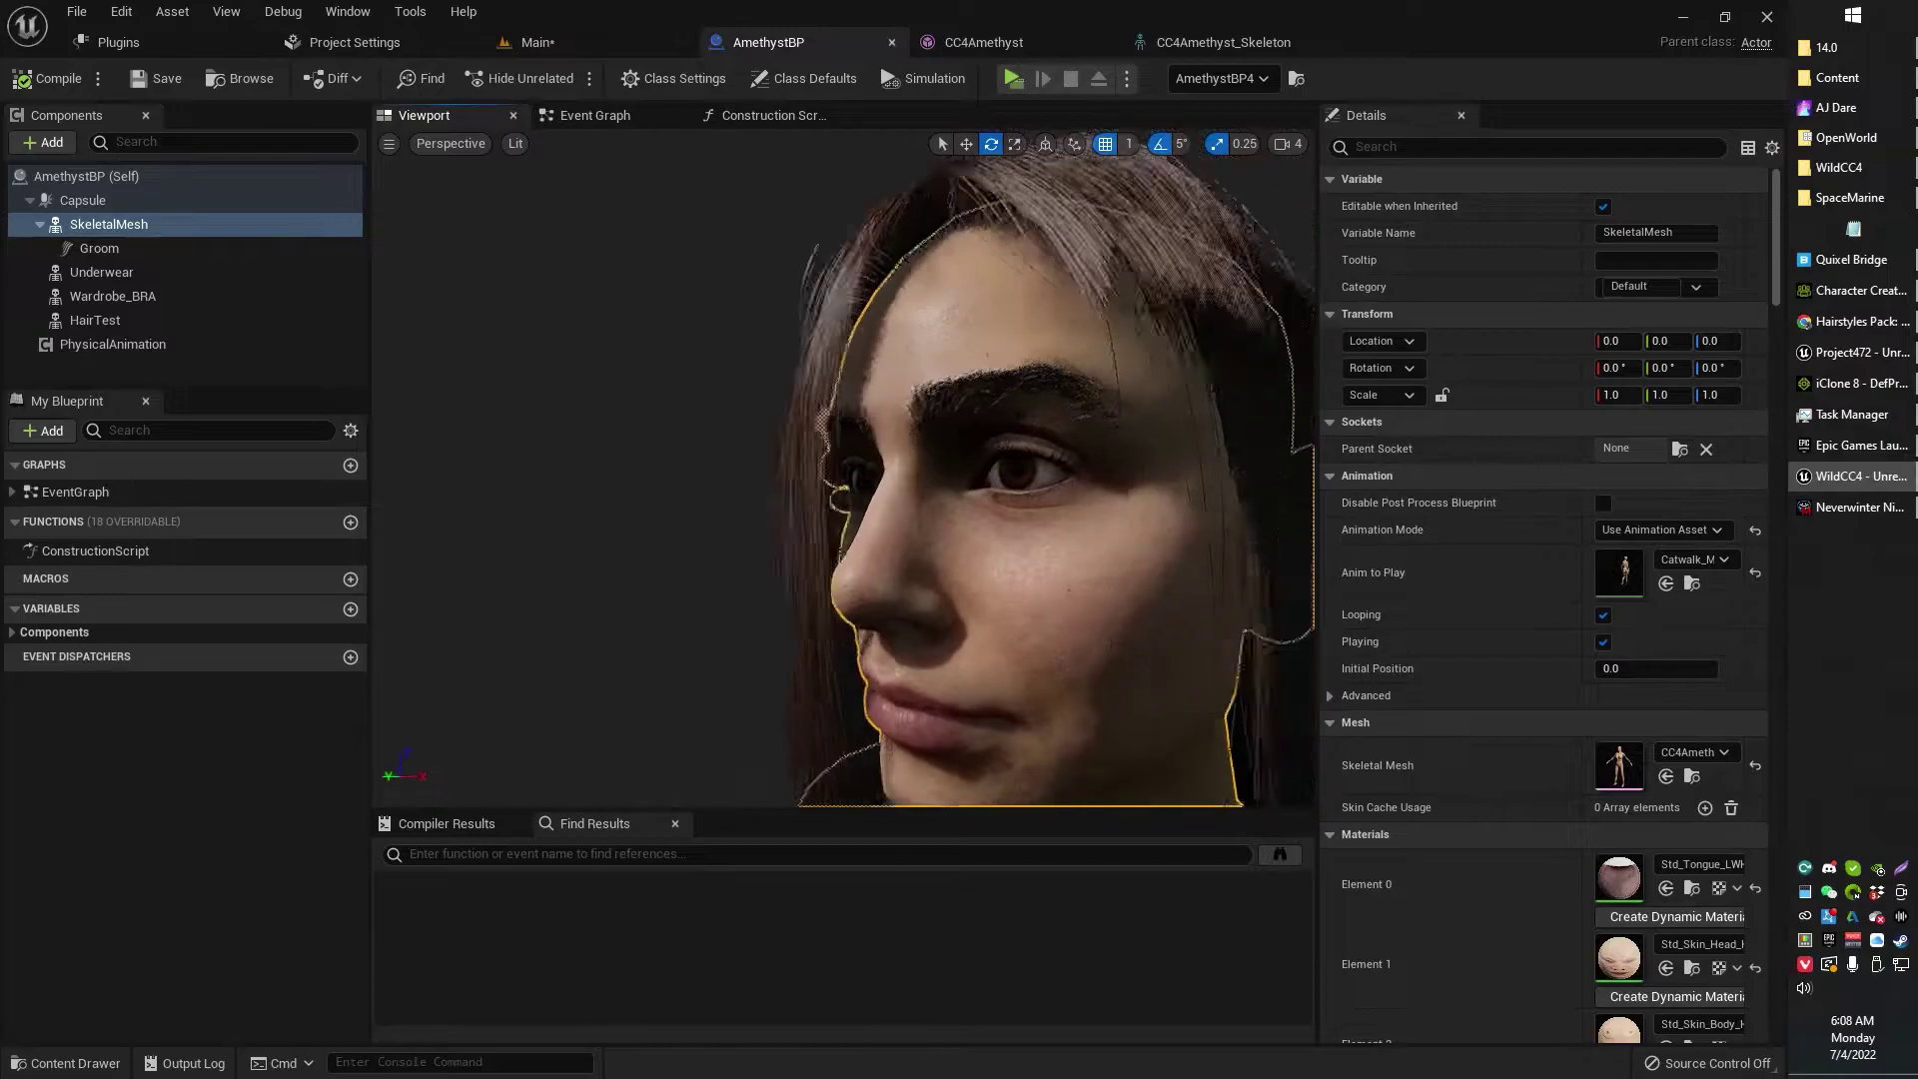
{"action": "key", "text": "d"}
{"action": "right_click_drag", "start_coordinate": [959, 450], "coordinate": [649, 447]}
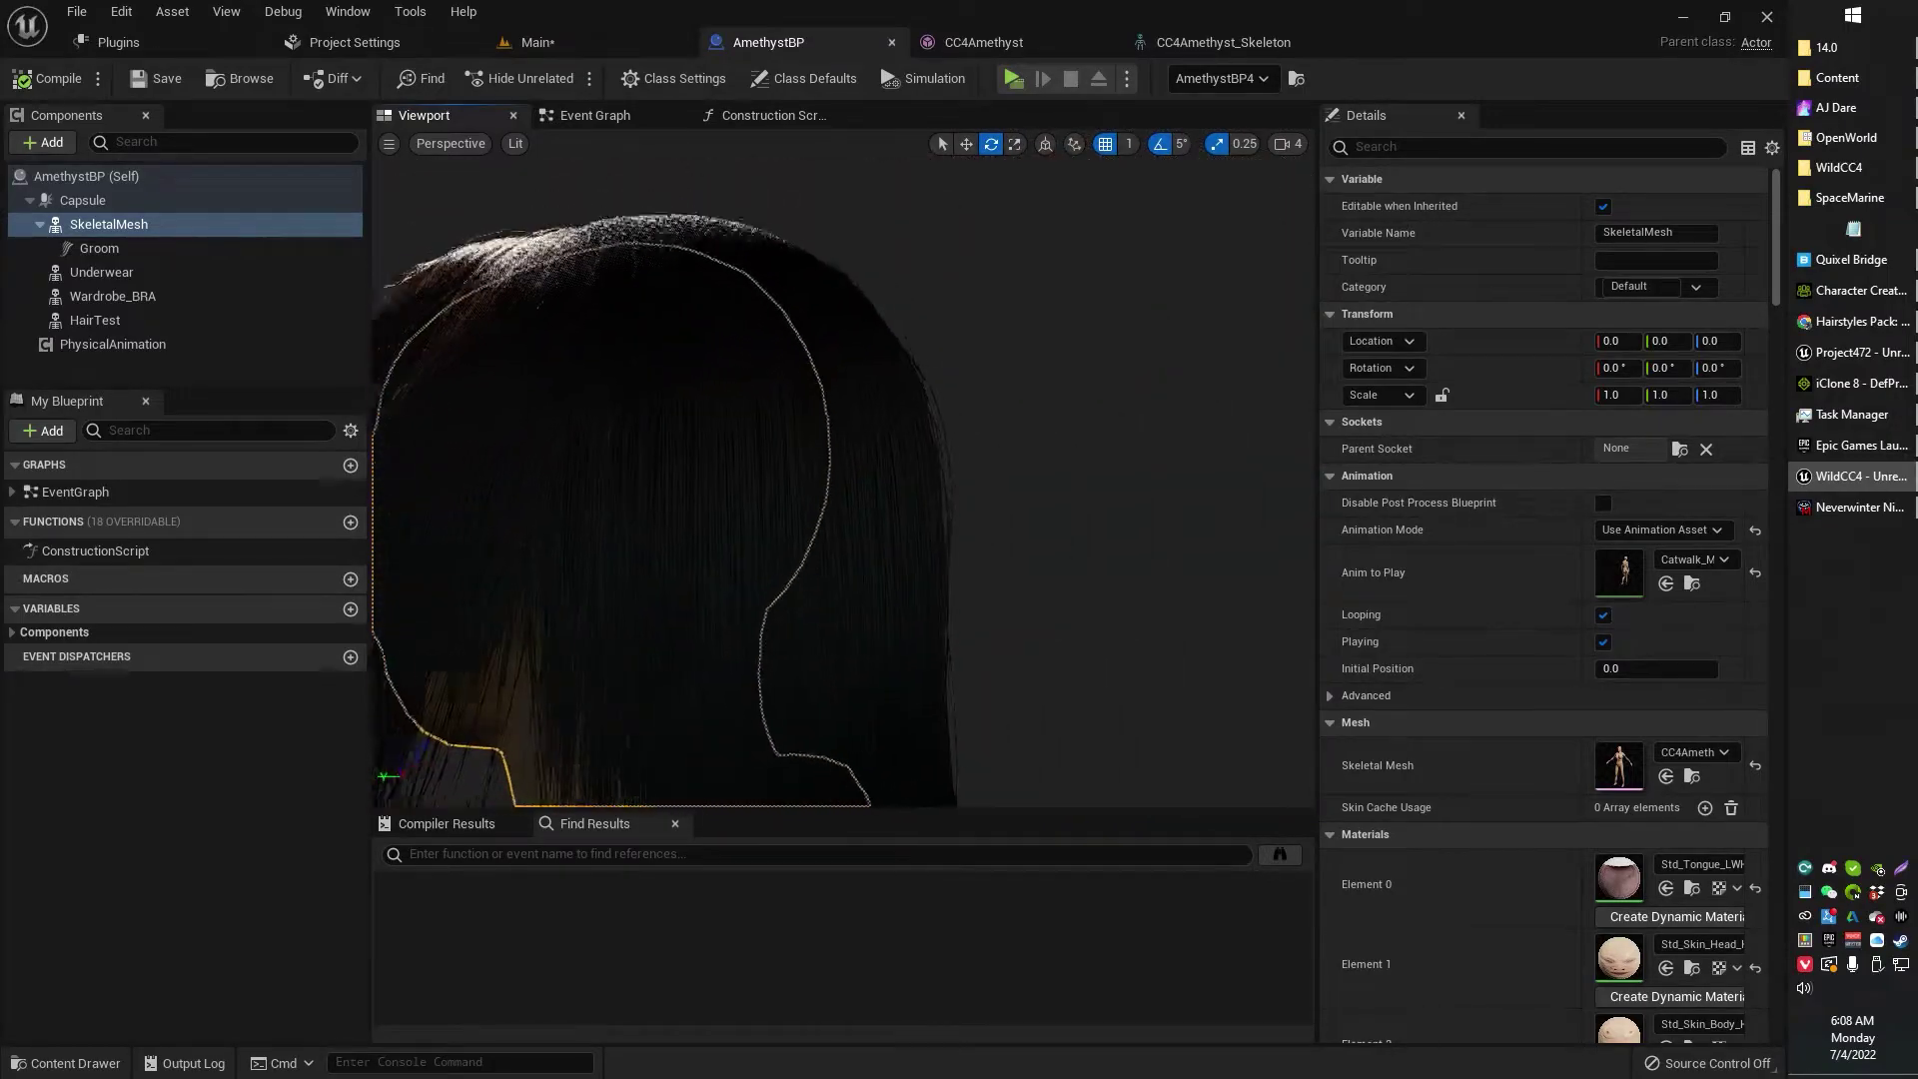
{"action": "right_click_drag", "start_coordinate": [844, 450], "coordinate": [725, 564]}
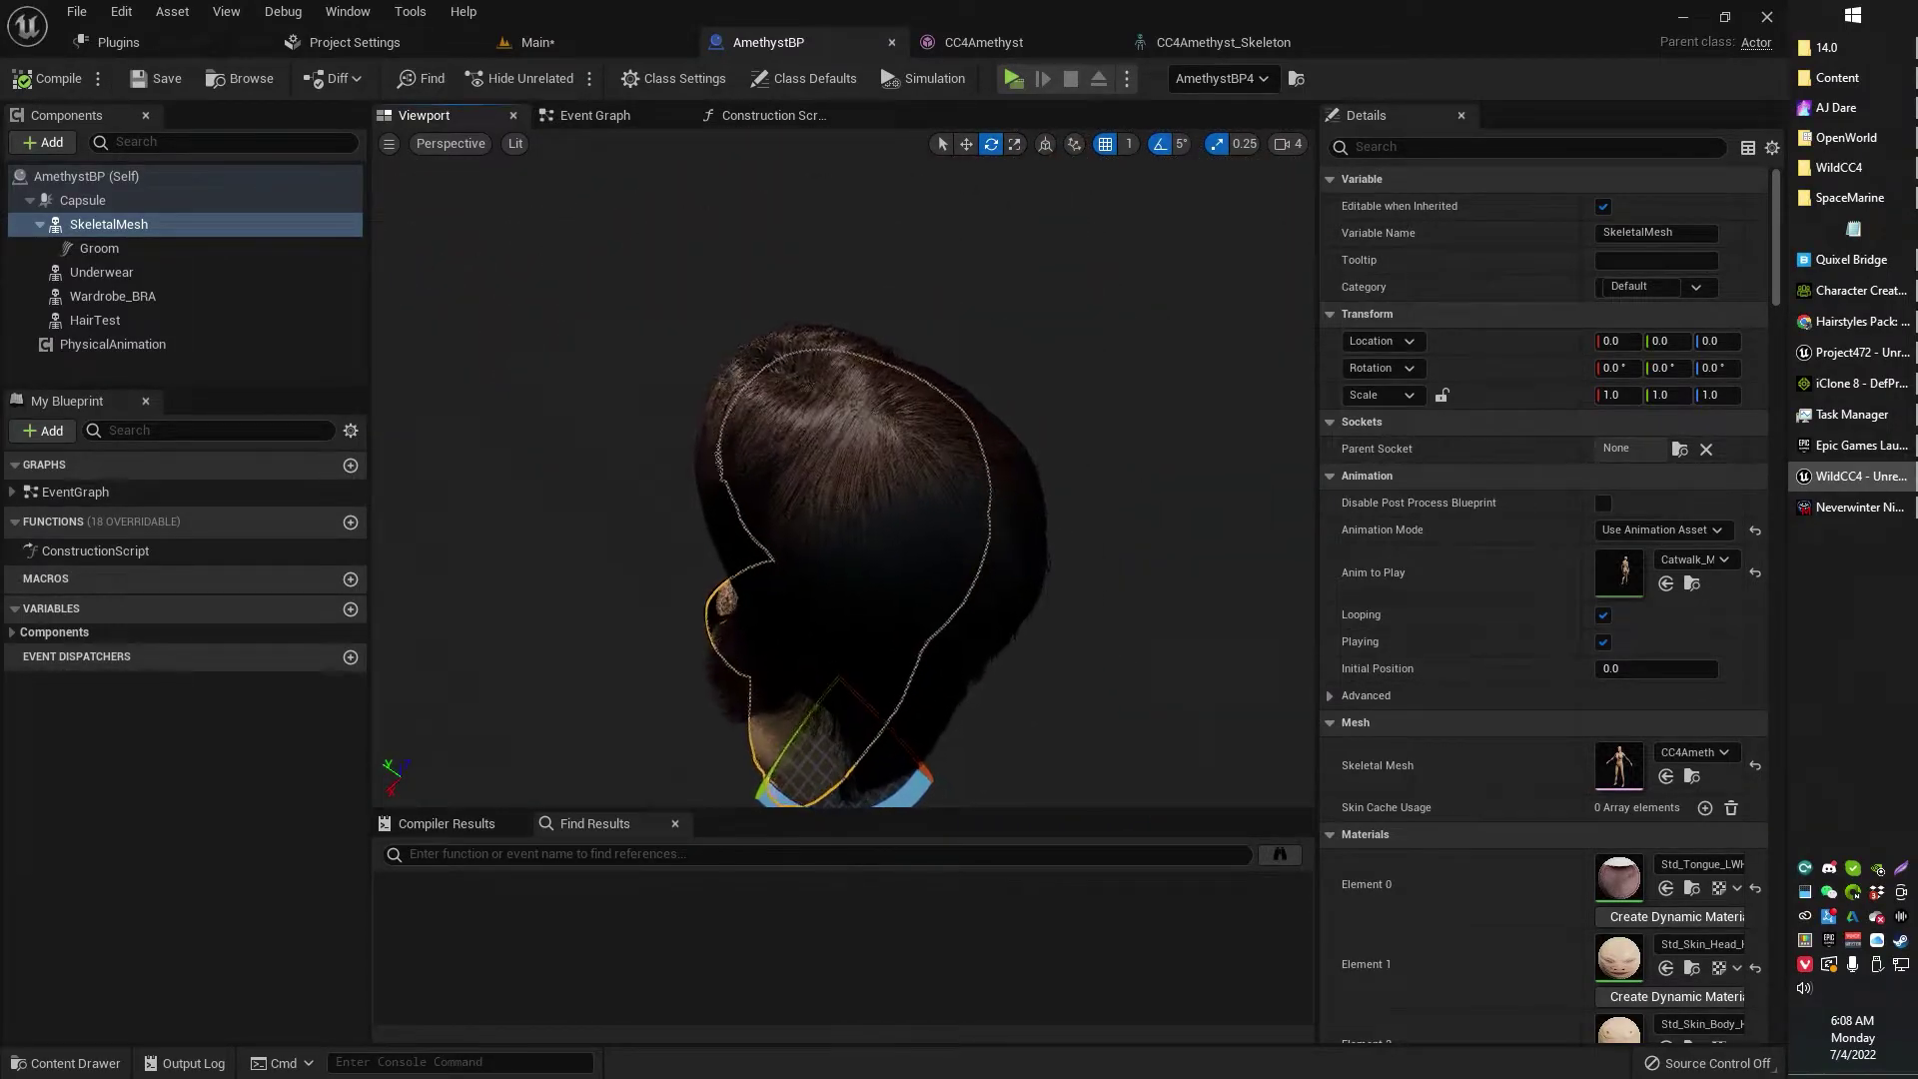
{"action": "left_click_drag", "start_coordinate": [844, 470], "coordinate": [1104, 429], "text": "alt"}
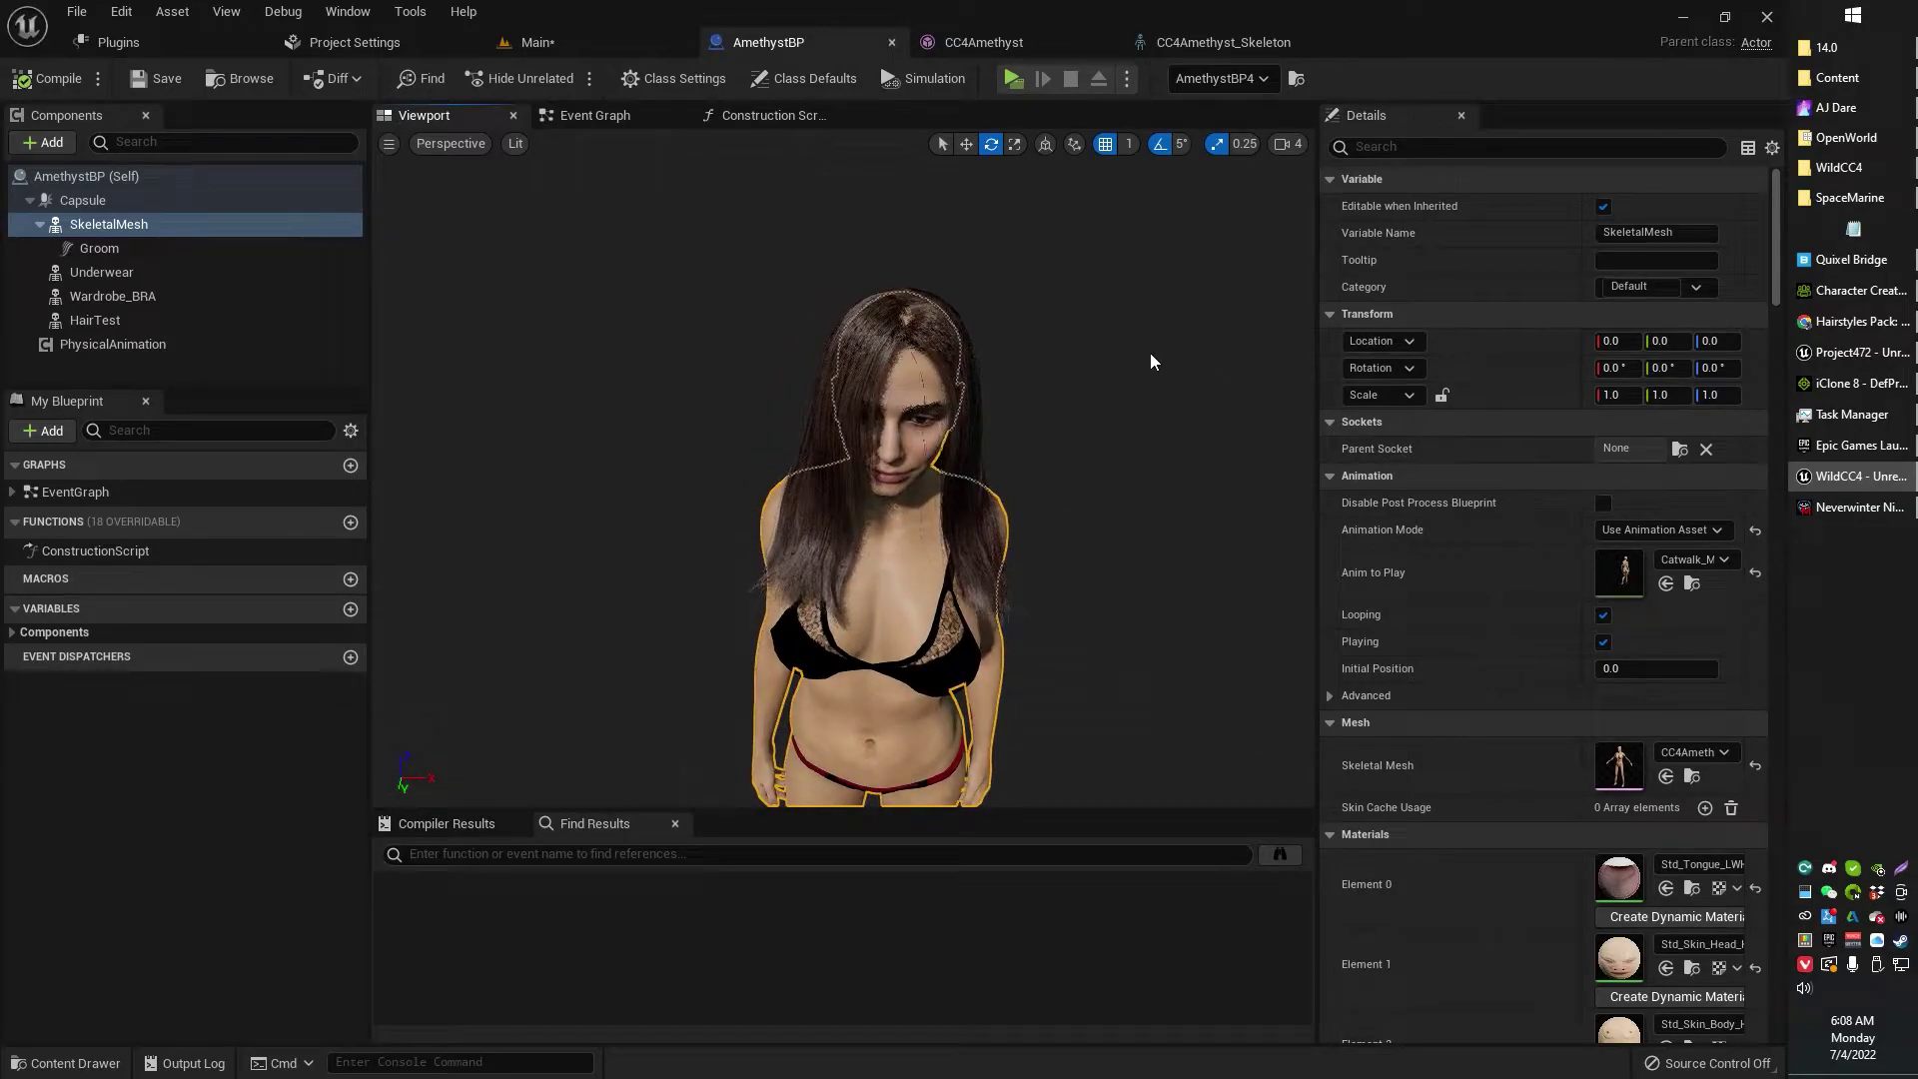
Save the changes and view the hair on the AmethystBP4 character in the Main level
{"action": "key", "text": "ctrl+s"}
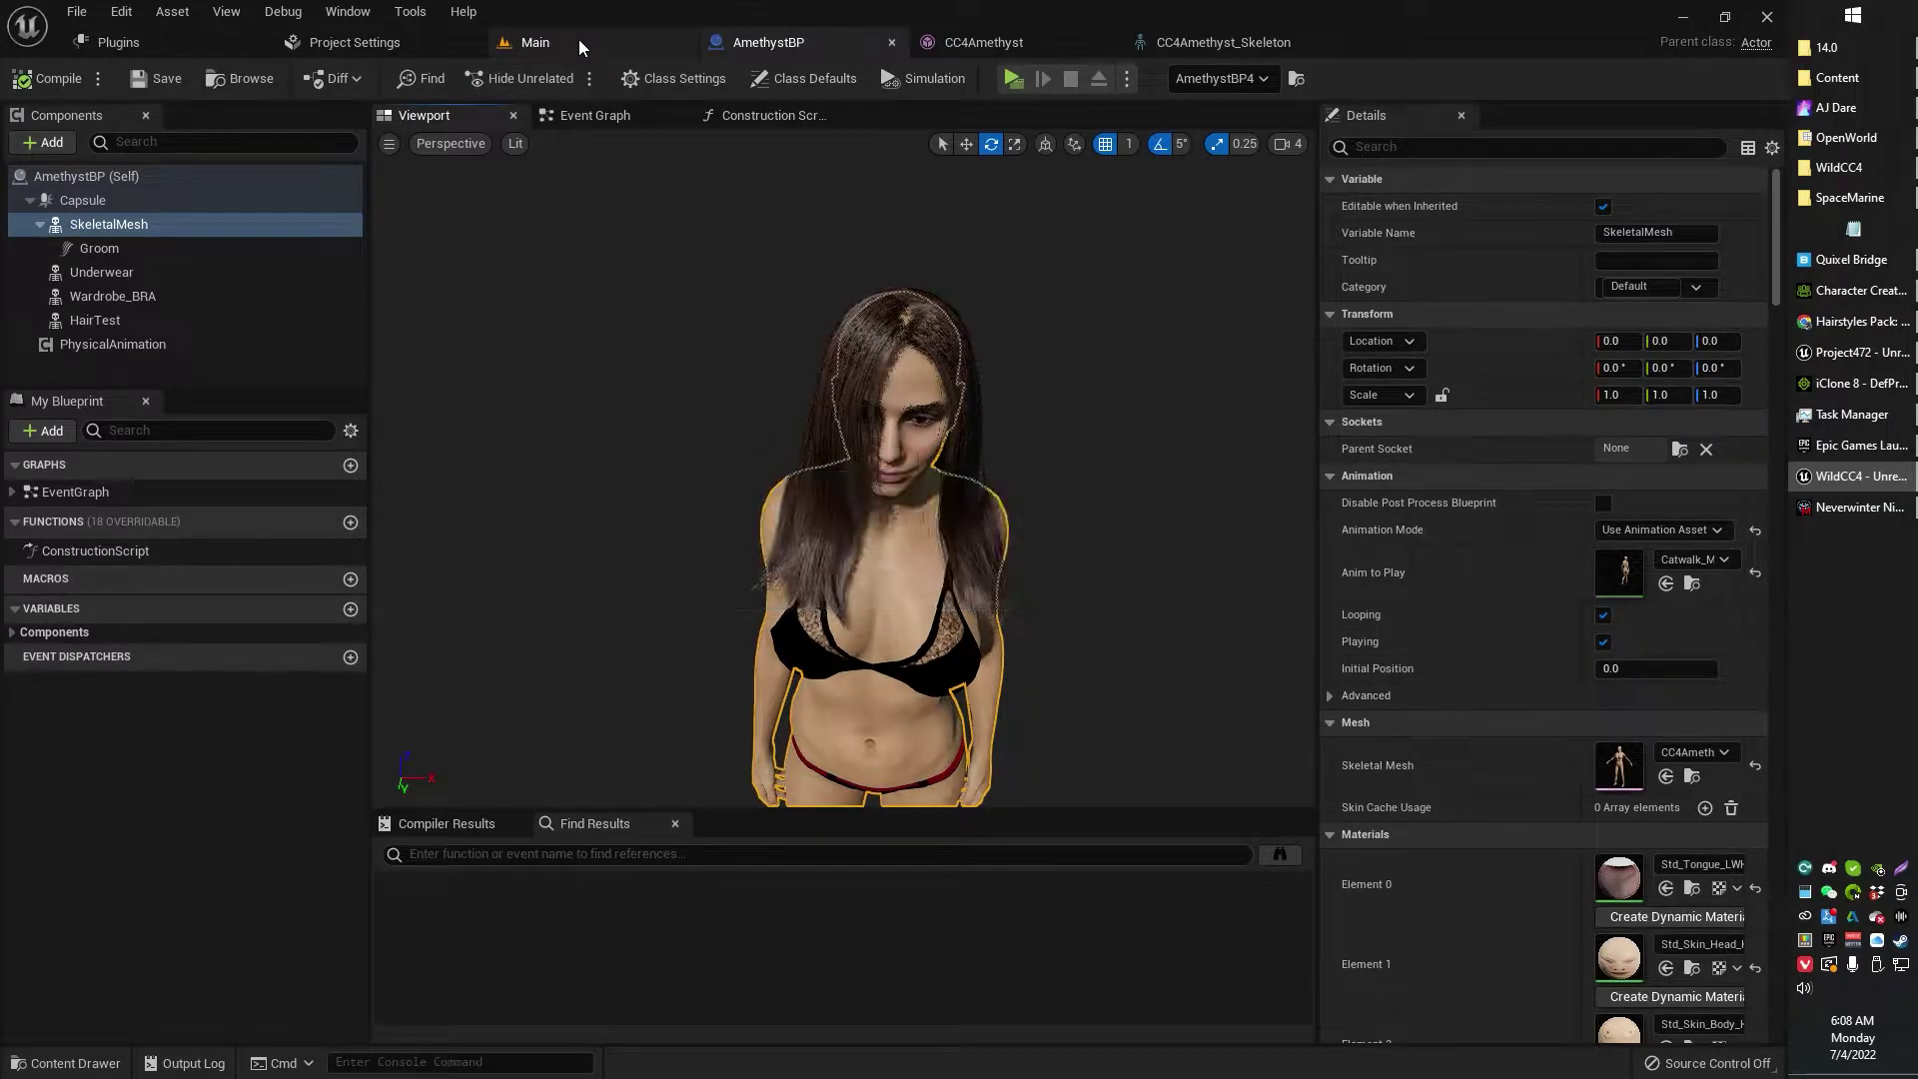
{"action": "left_click", "coordinate": [579, 39]}
{"action": "right_click_drag", "start_coordinate": [1151, 377], "coordinate": [1128, 340]}
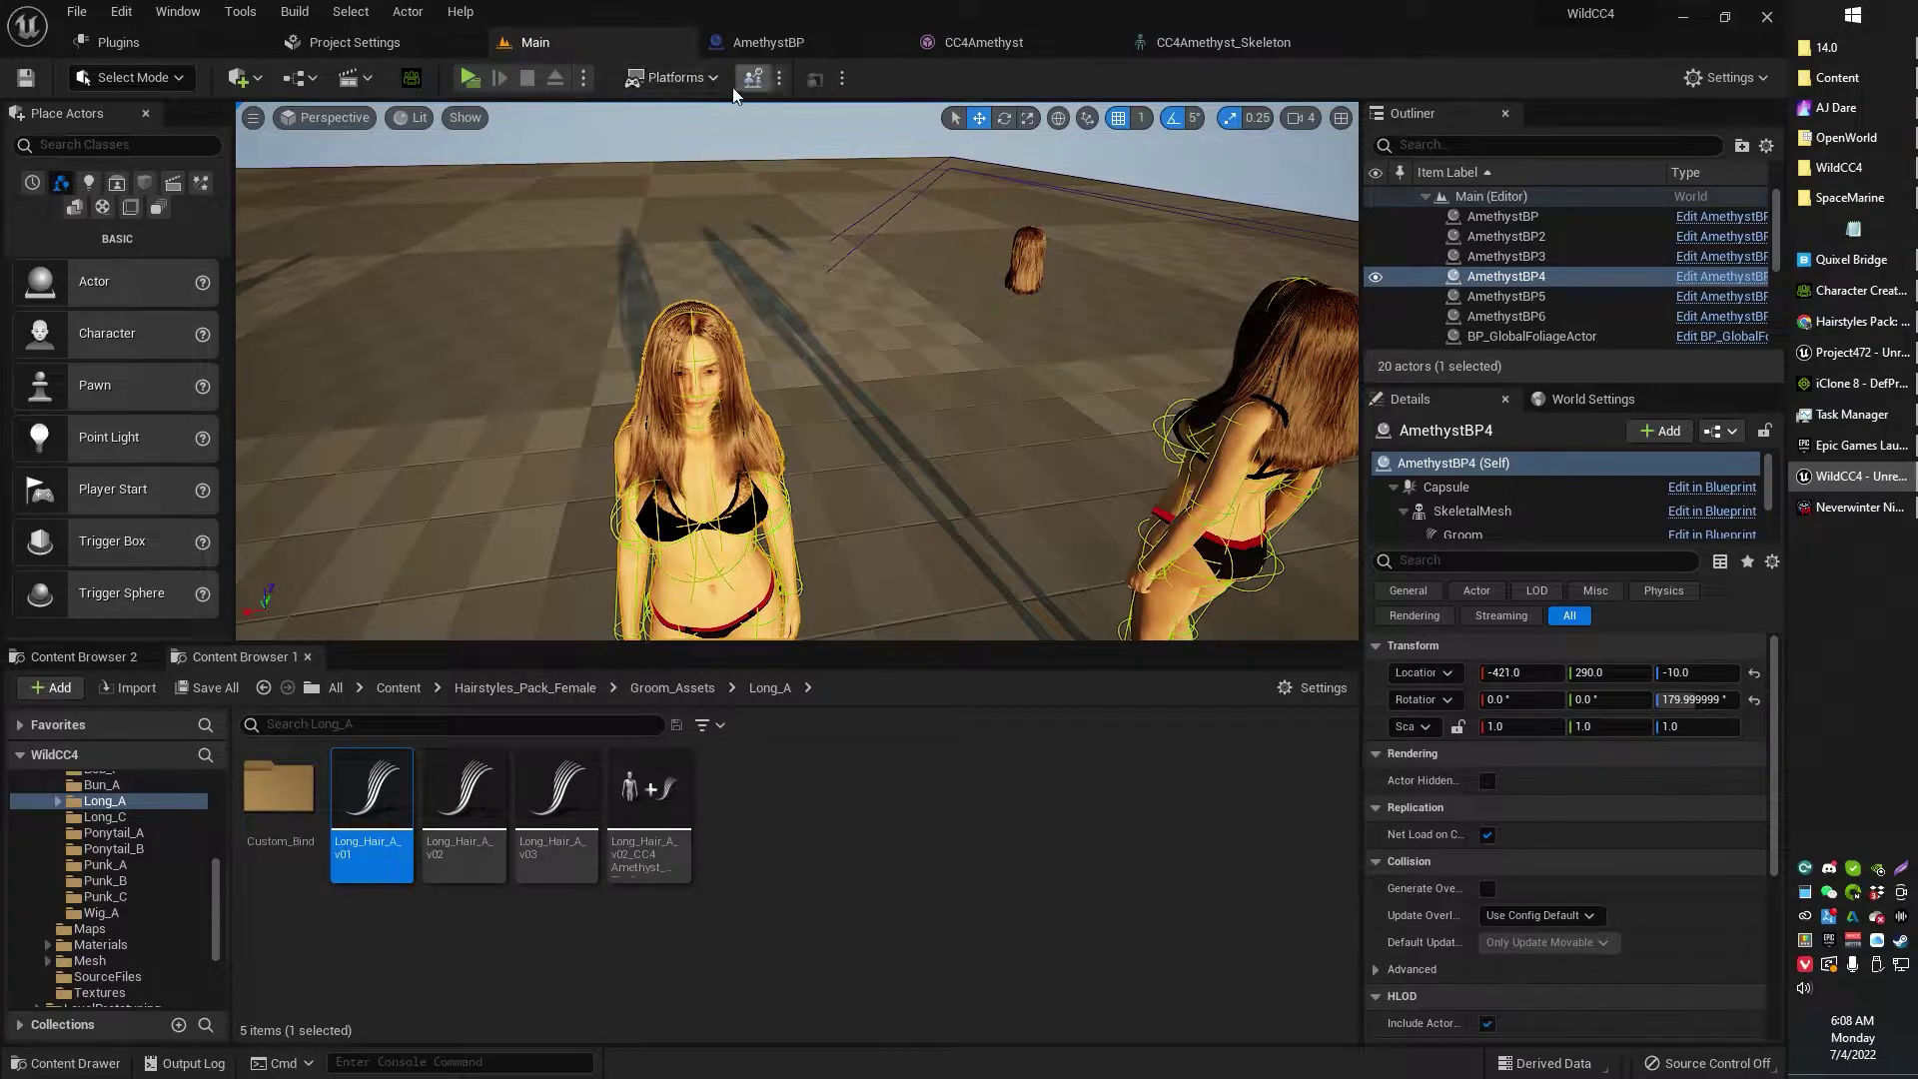
{"action": "left_click", "coordinate": [669, 76]}
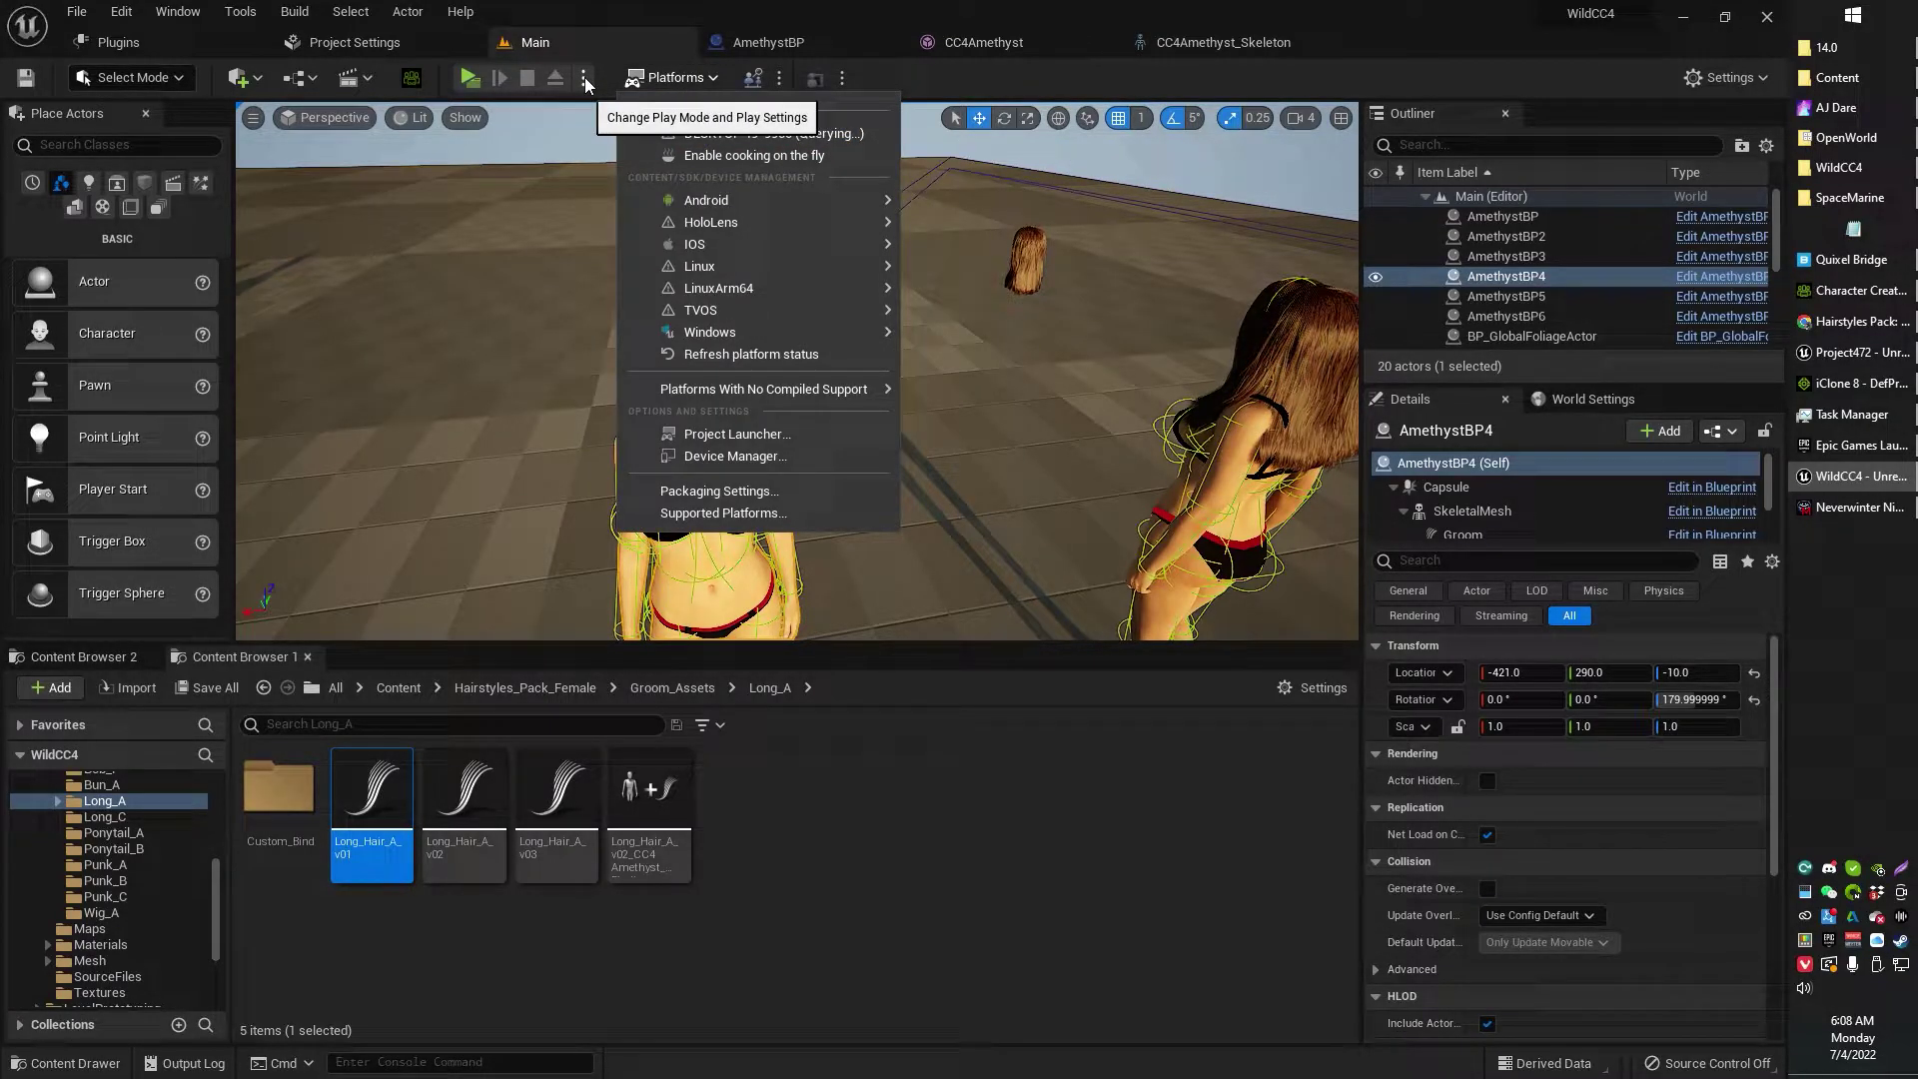
{"action": "left_click", "coordinate": [899, 950]}
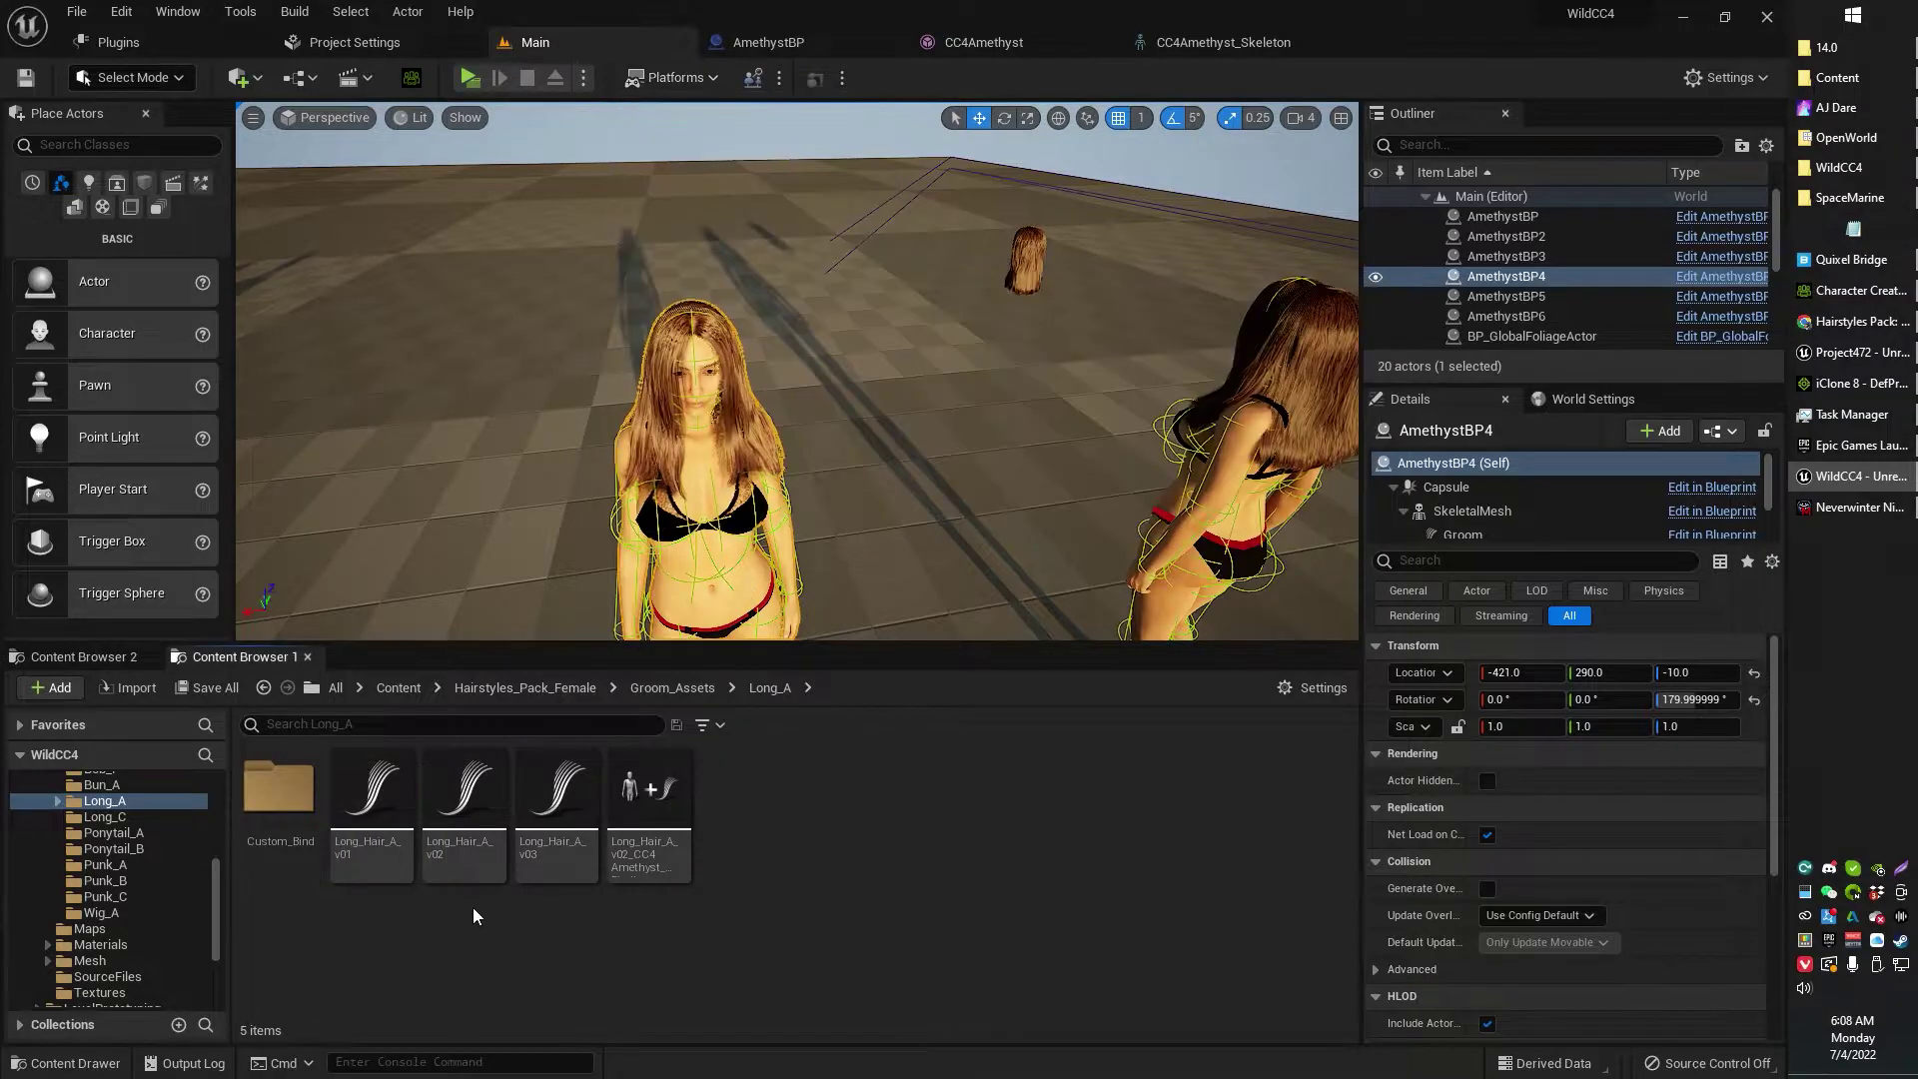
Open the Long_Hair_A_v01 groom asset, enable its simulation and keep Groom Rods as the Niagara solver
{"action": "double_click", "coordinate": [371, 783]}
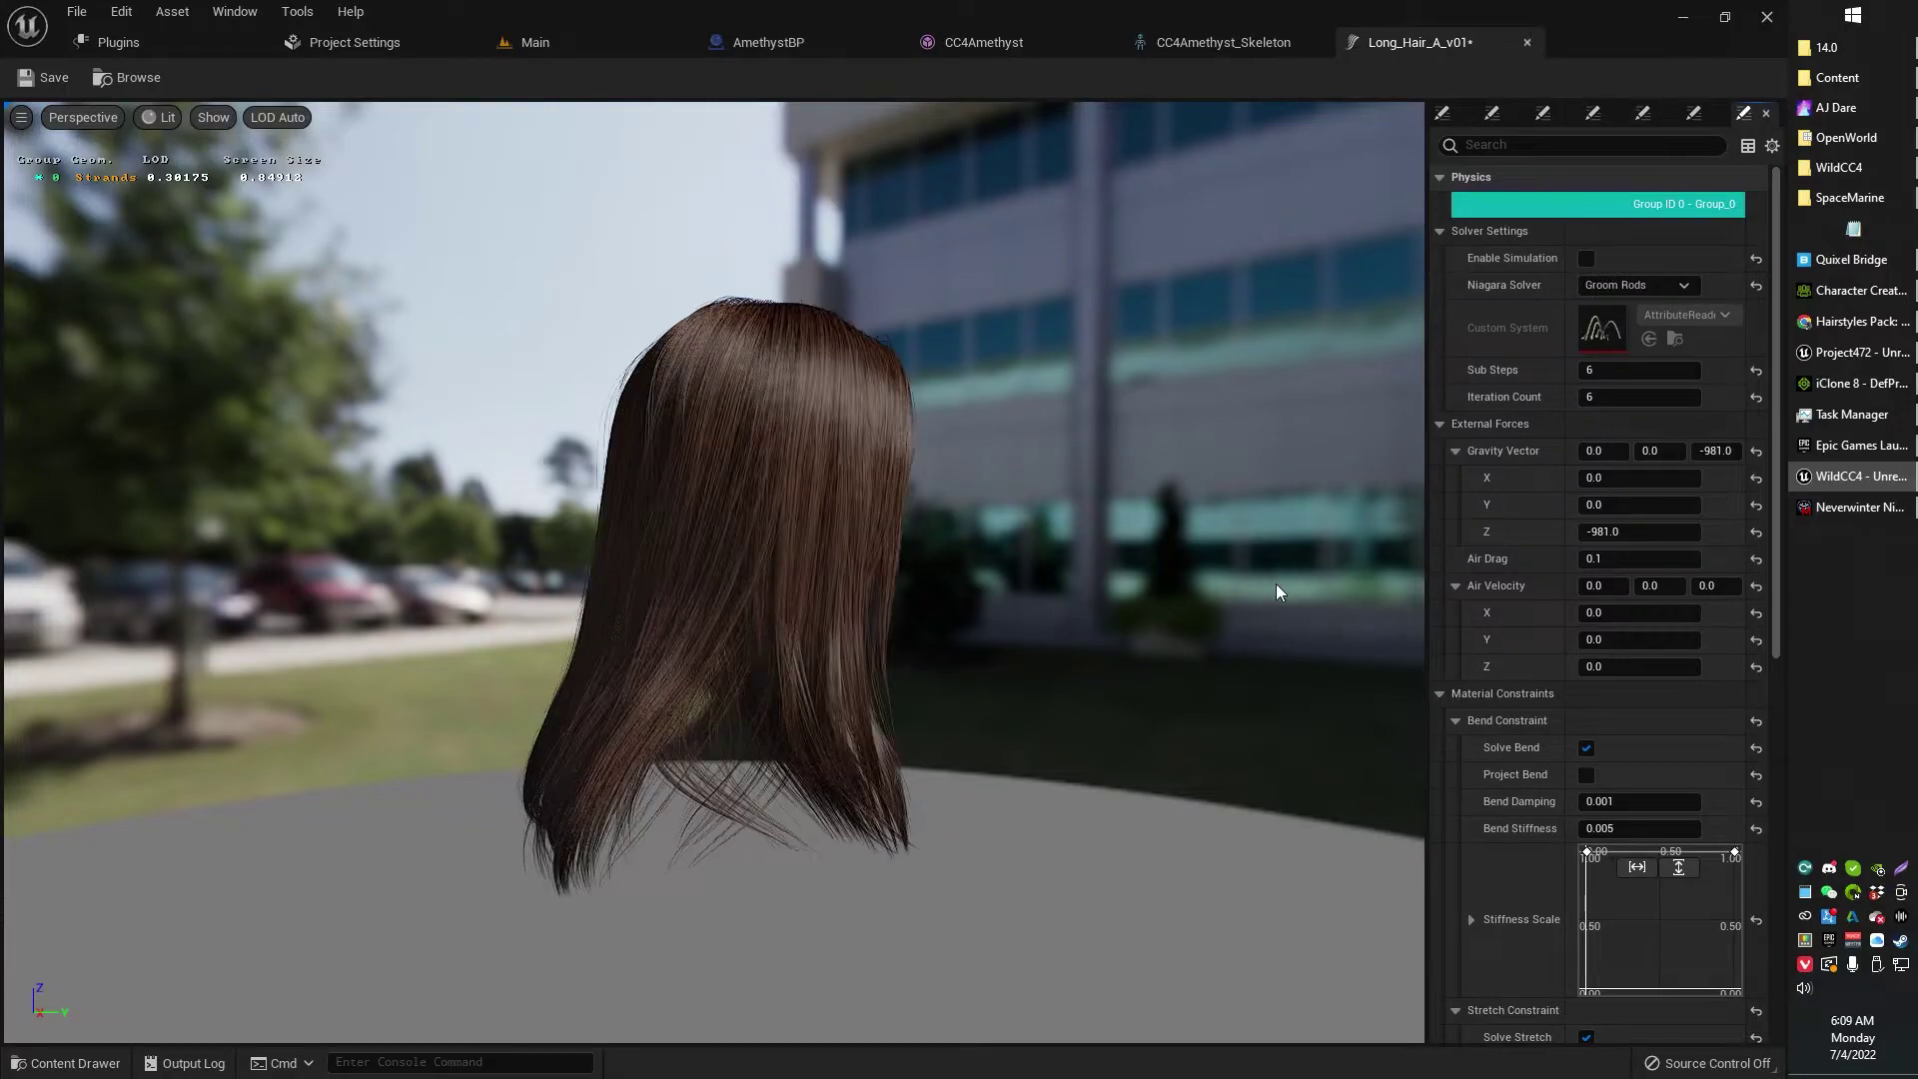
{"action": "mouse_move", "coordinate": [1025, 479]}
{"action": "right_mouse_down"}
{"action": "mouse_move", "coordinate": [1025, 429]}
{"action": "mouse_move", "coordinate": [1025, 579]}
{"action": "mouse_move", "coordinate": [1026, 486]}
{"action": "right_mouse_up"}
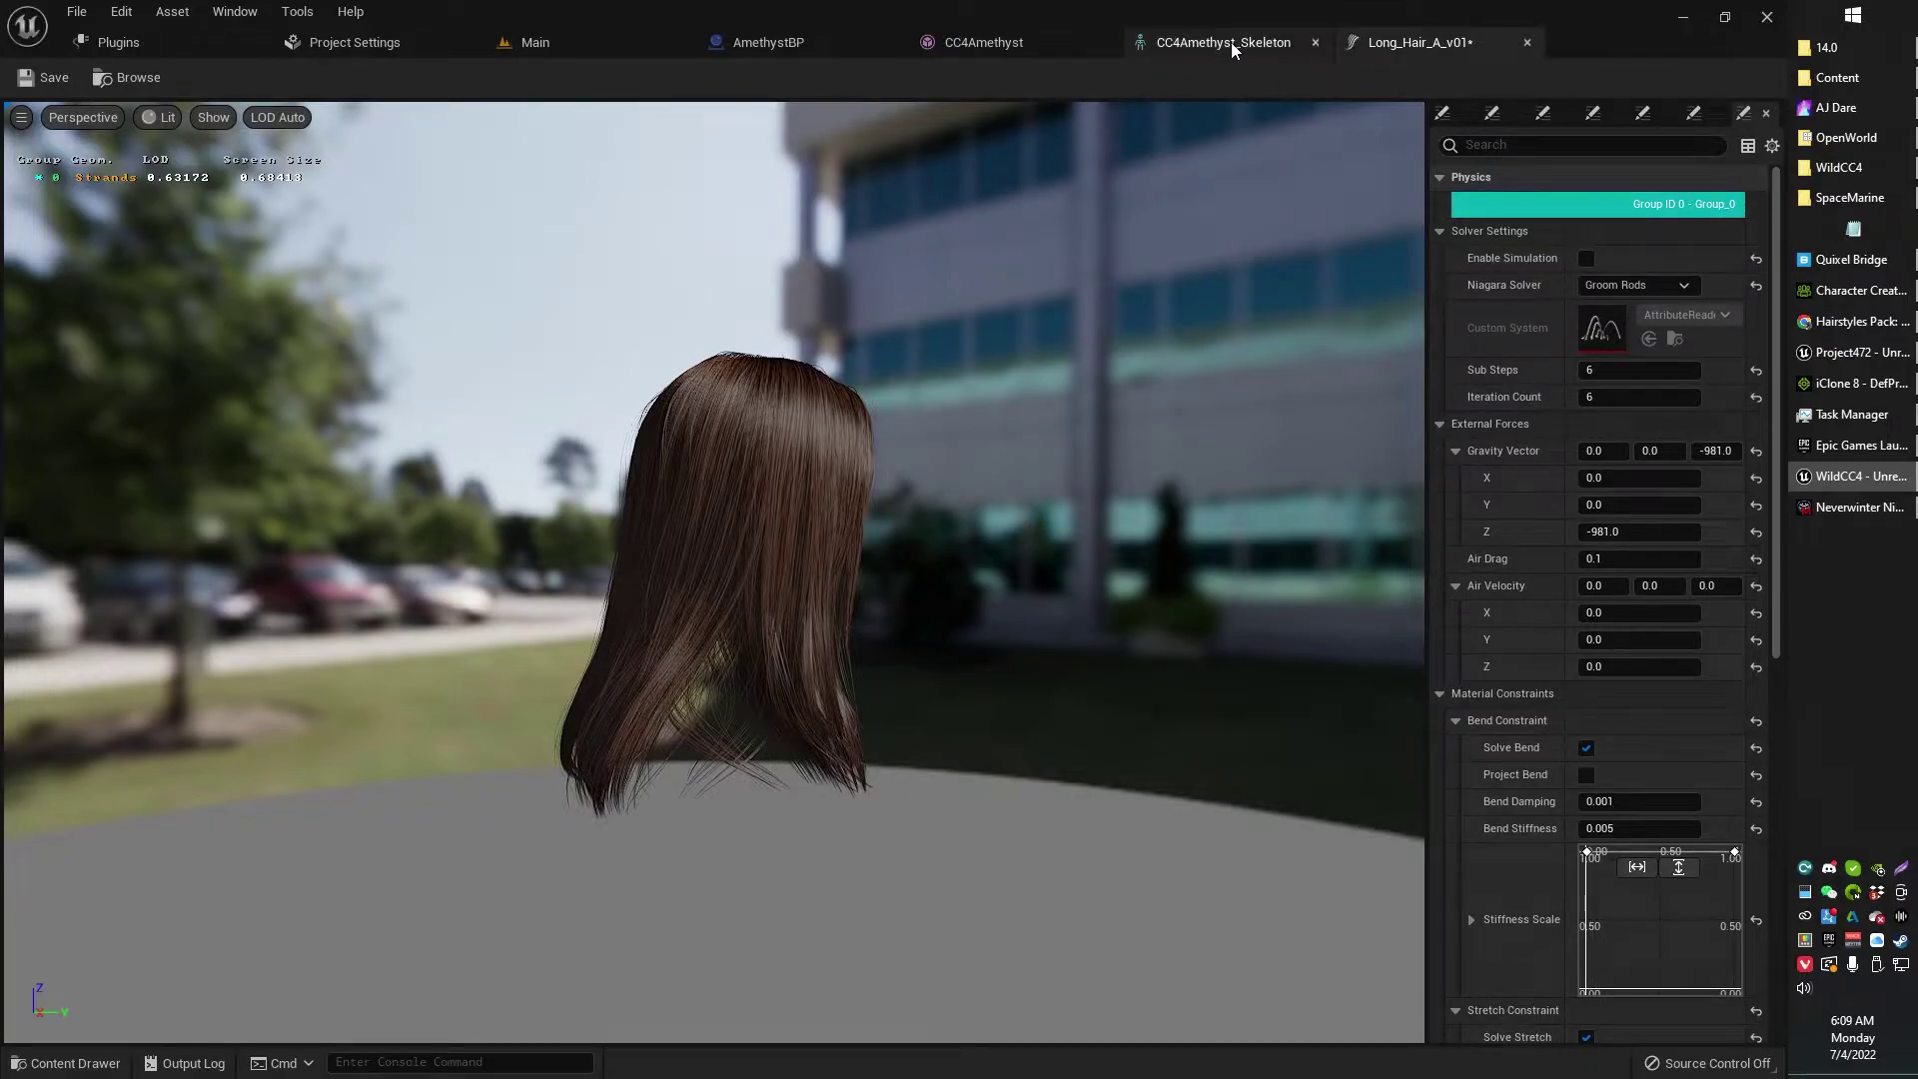
{"action": "left_click", "coordinate": [1586, 258]}
{"action": "left_click", "coordinate": [1658, 287]}
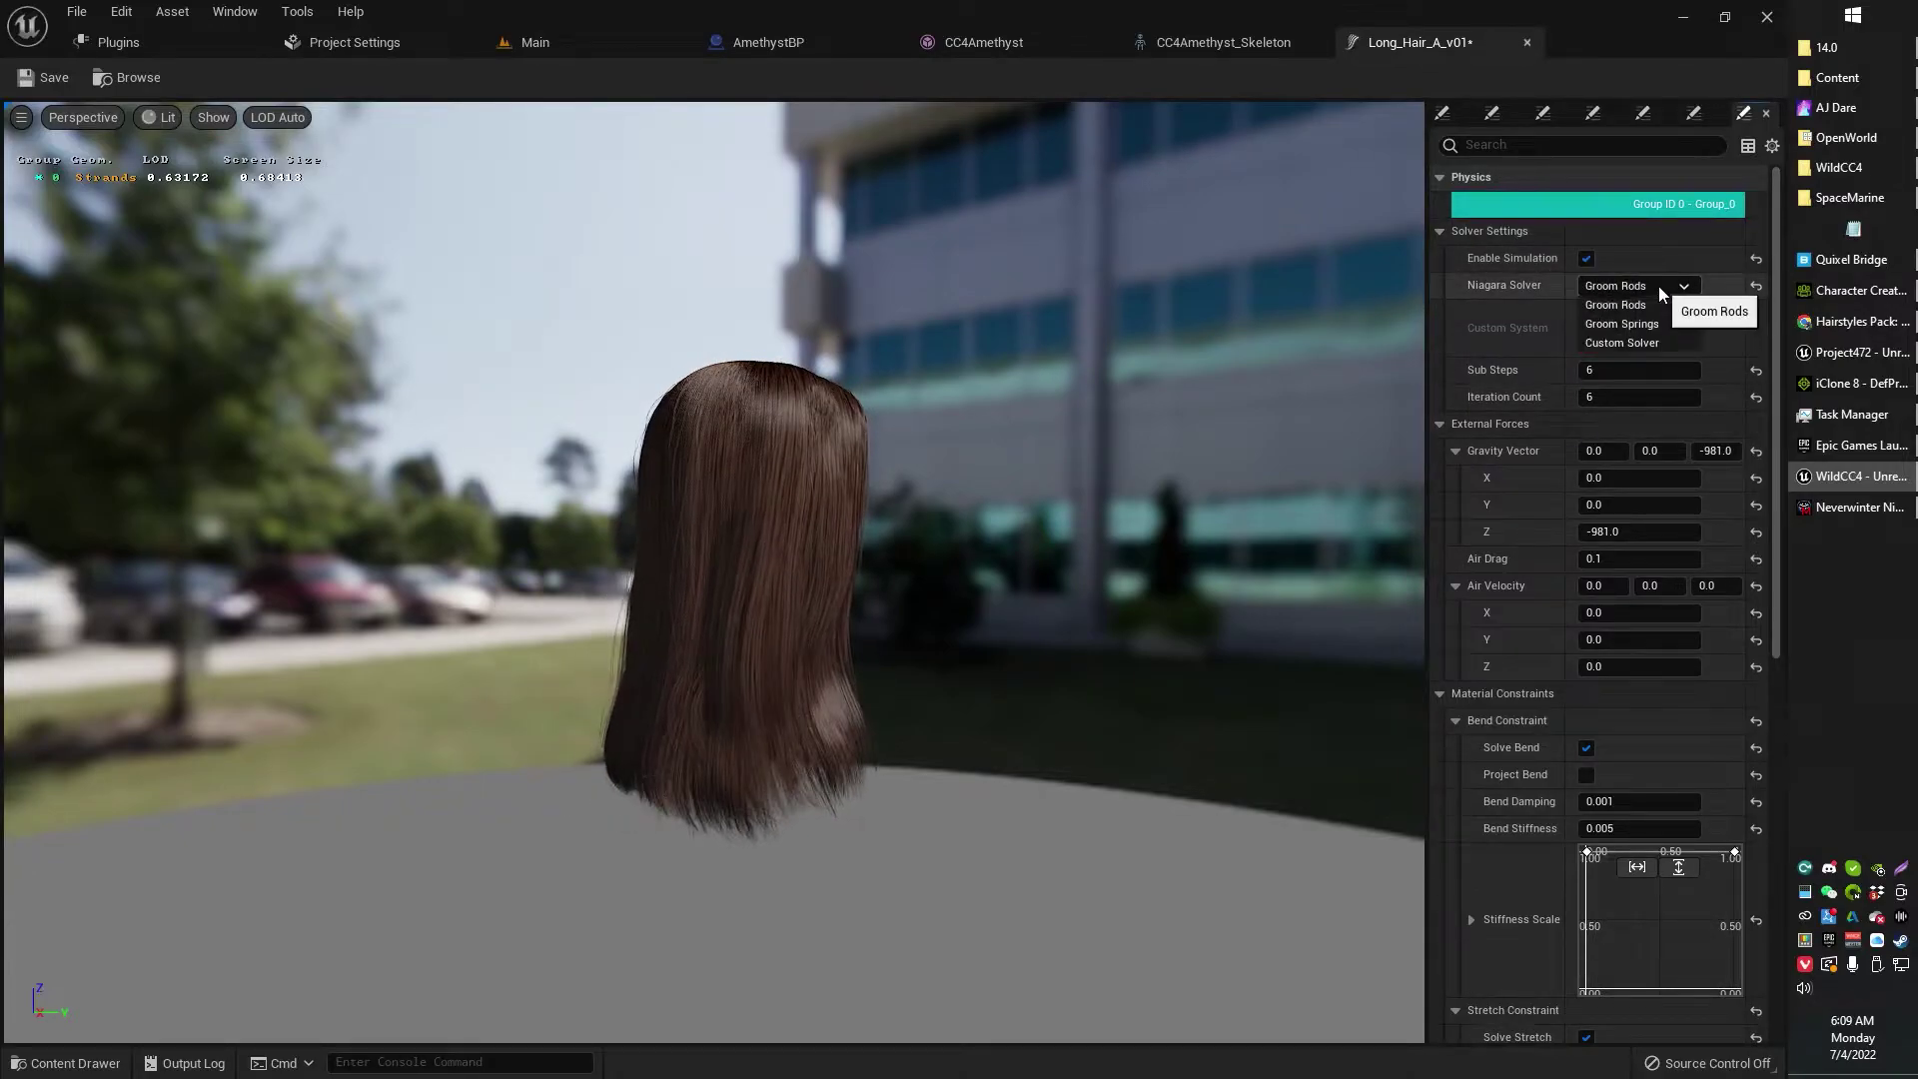
{"action": "left_click", "coordinate": [1658, 286]}
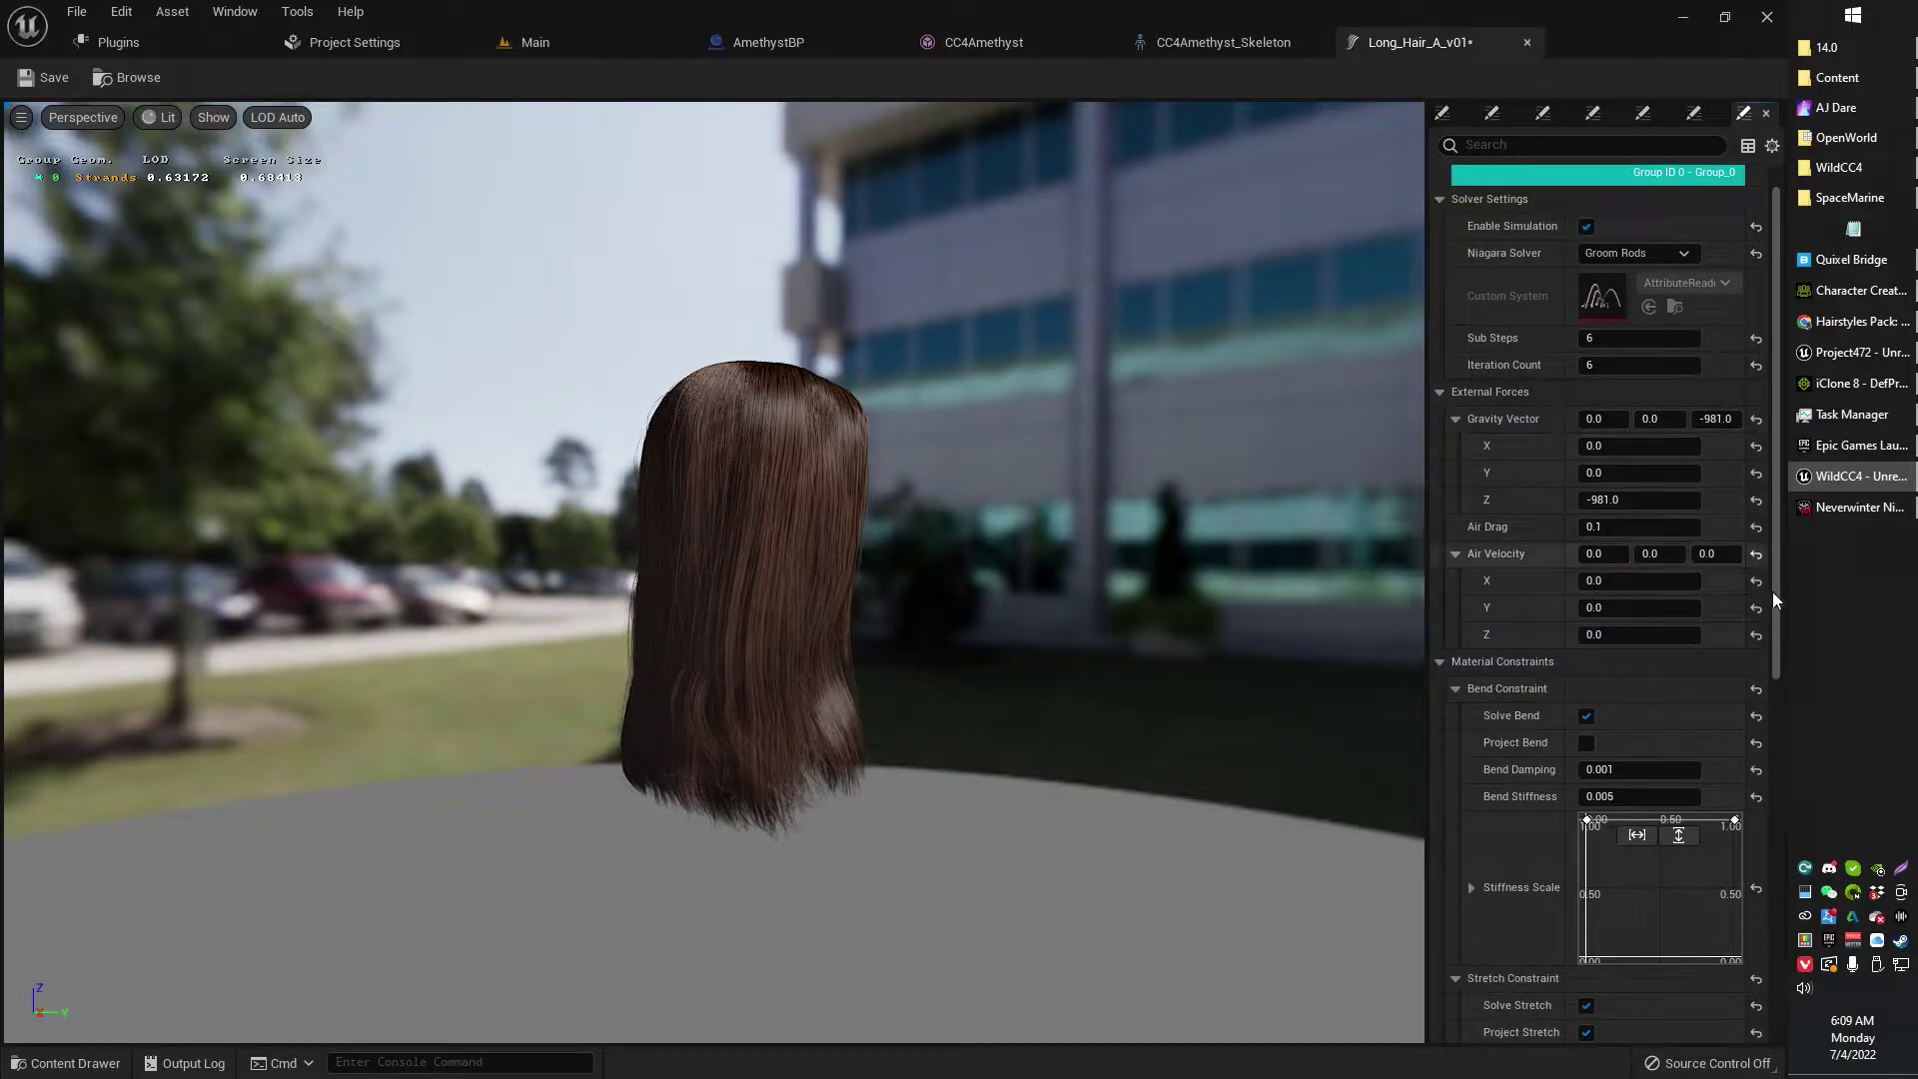
Find the collision radius settings in Long_Hair_A_v01's physics properties by searching for "rad"
{"action": "left_click_drag", "start_coordinate": [1776, 599], "coordinate": [1790, 767]}
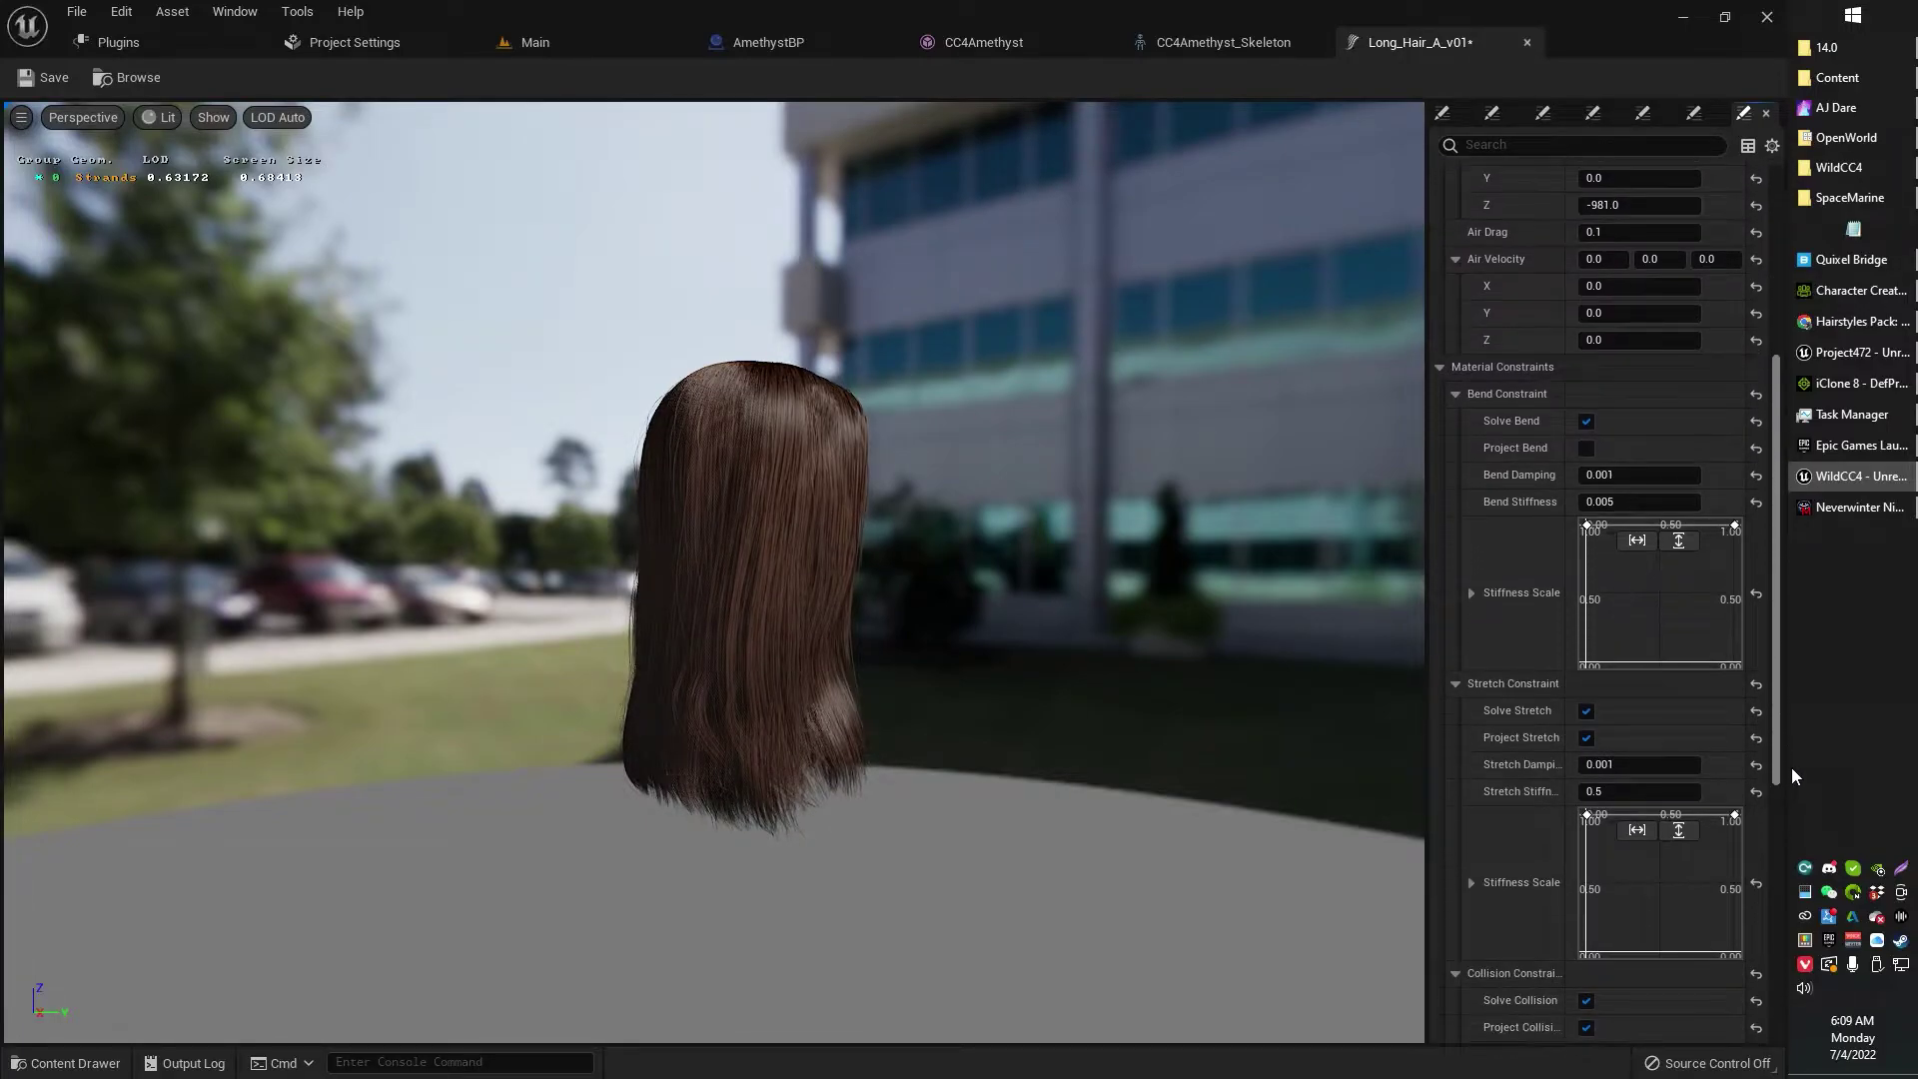
{"action": "left_click", "coordinate": [1498, 146]}
{"action": "type", "text": "ra"}
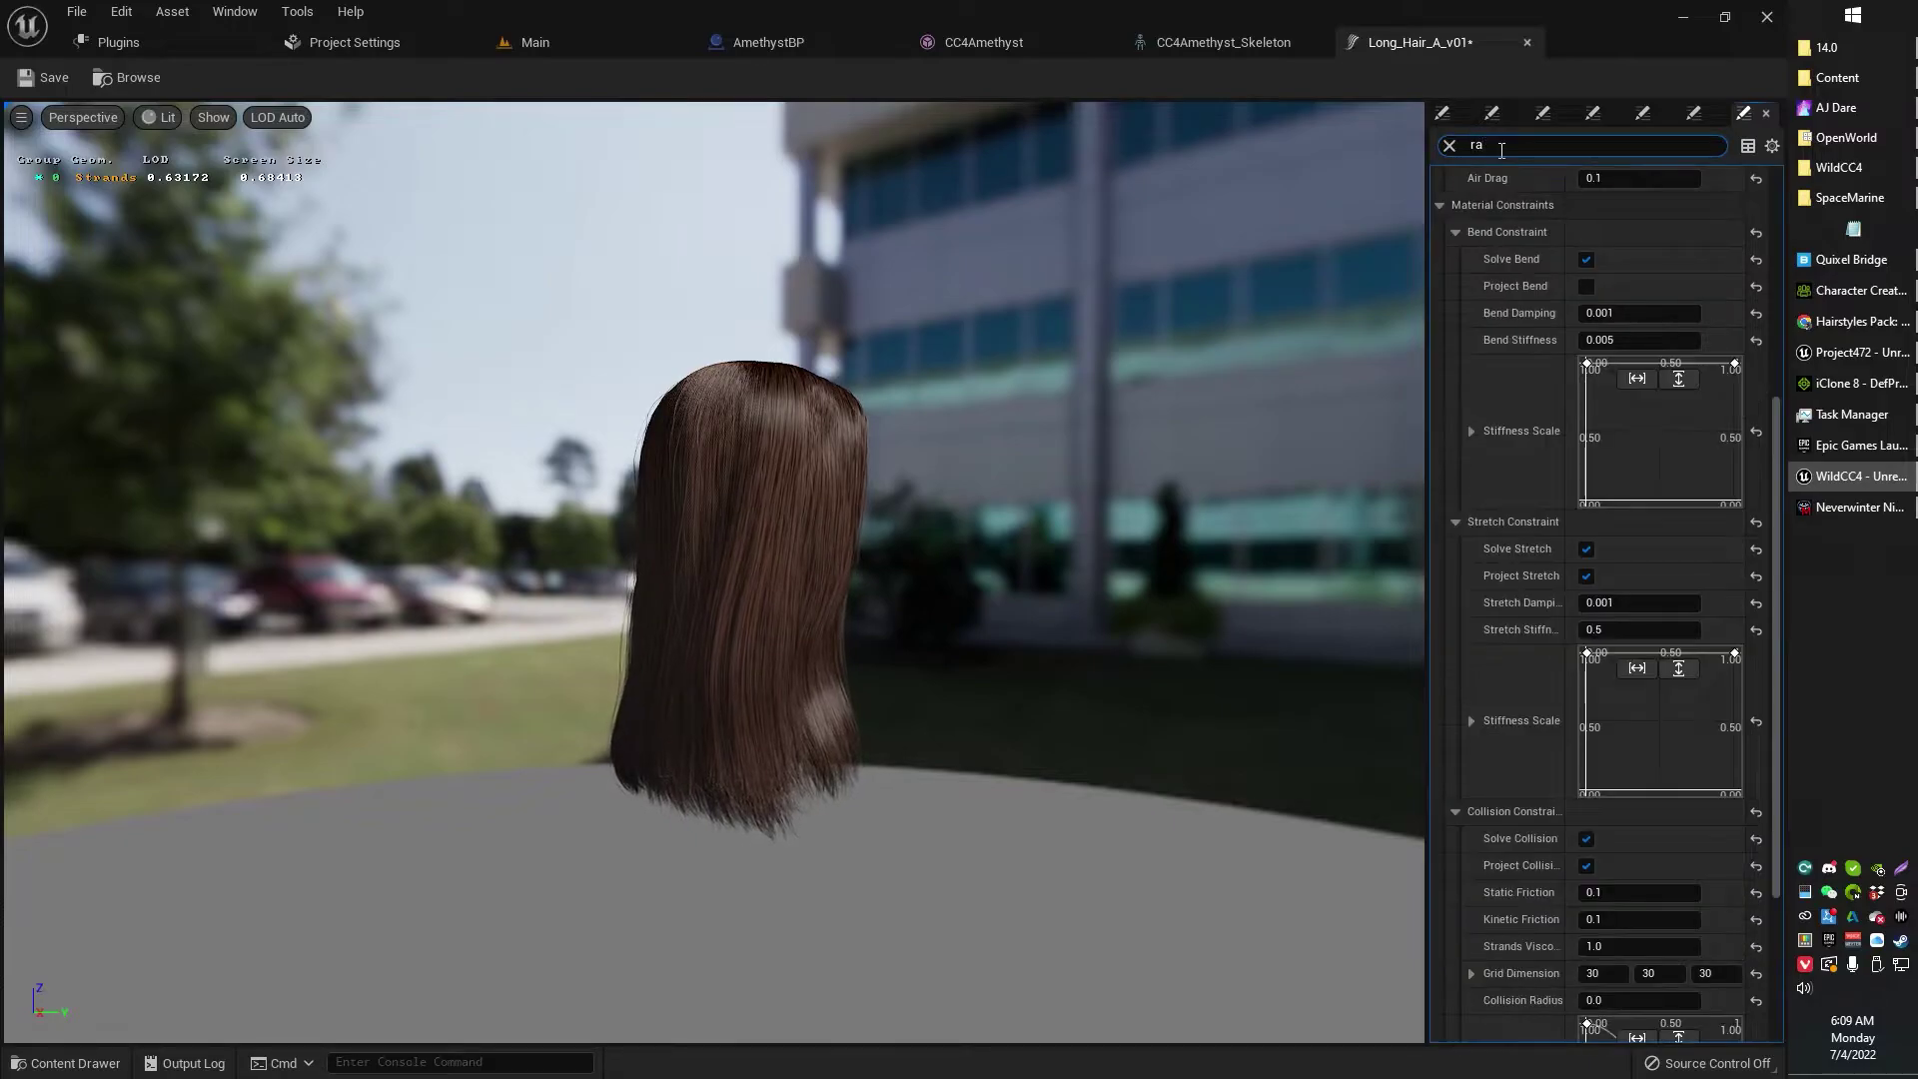
{"action": "type", "text": "d"}
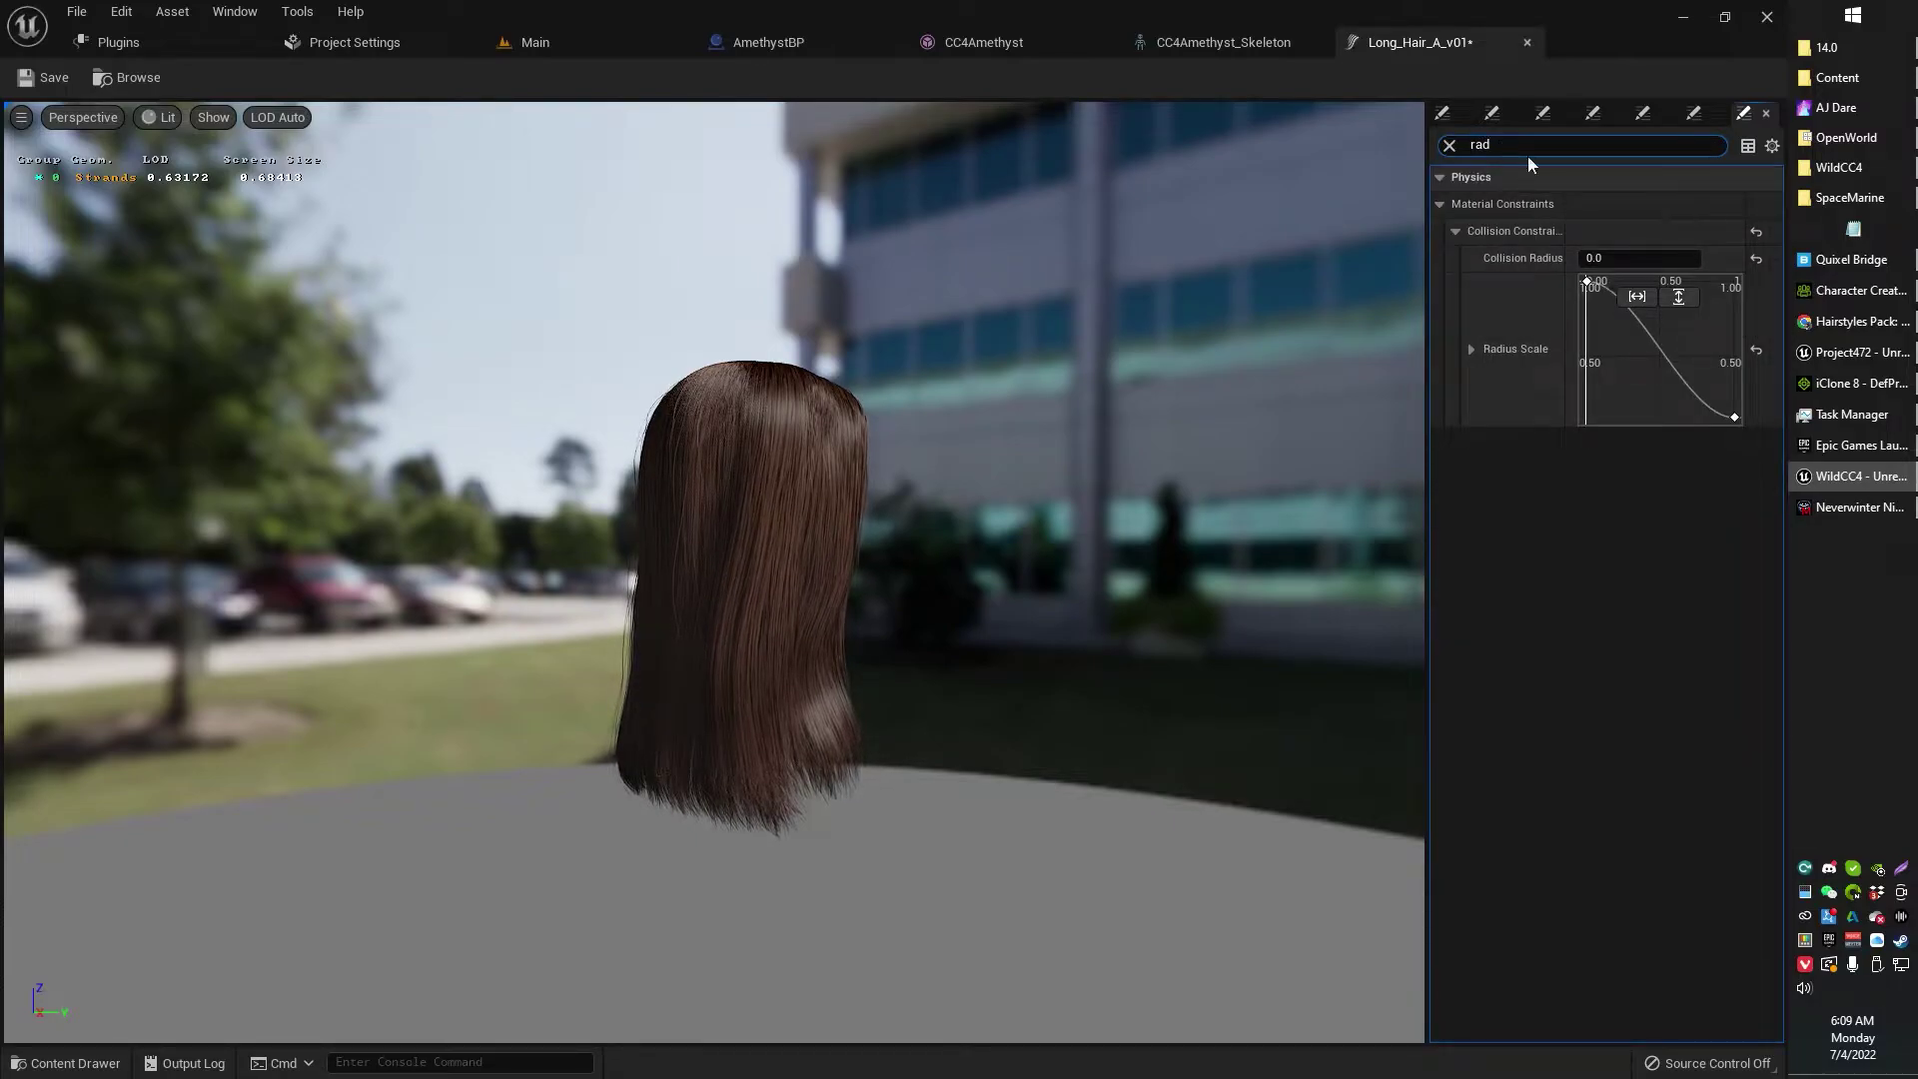
Save Long_Hair_A_v01 with a collision radius of 8.0 and view the hair on AmethystBP4 in the Main level
{"action": "left_click", "coordinate": [1650, 259]}
{"action": "type", "text": "8"}
{"action": "key", "text": "Return"}
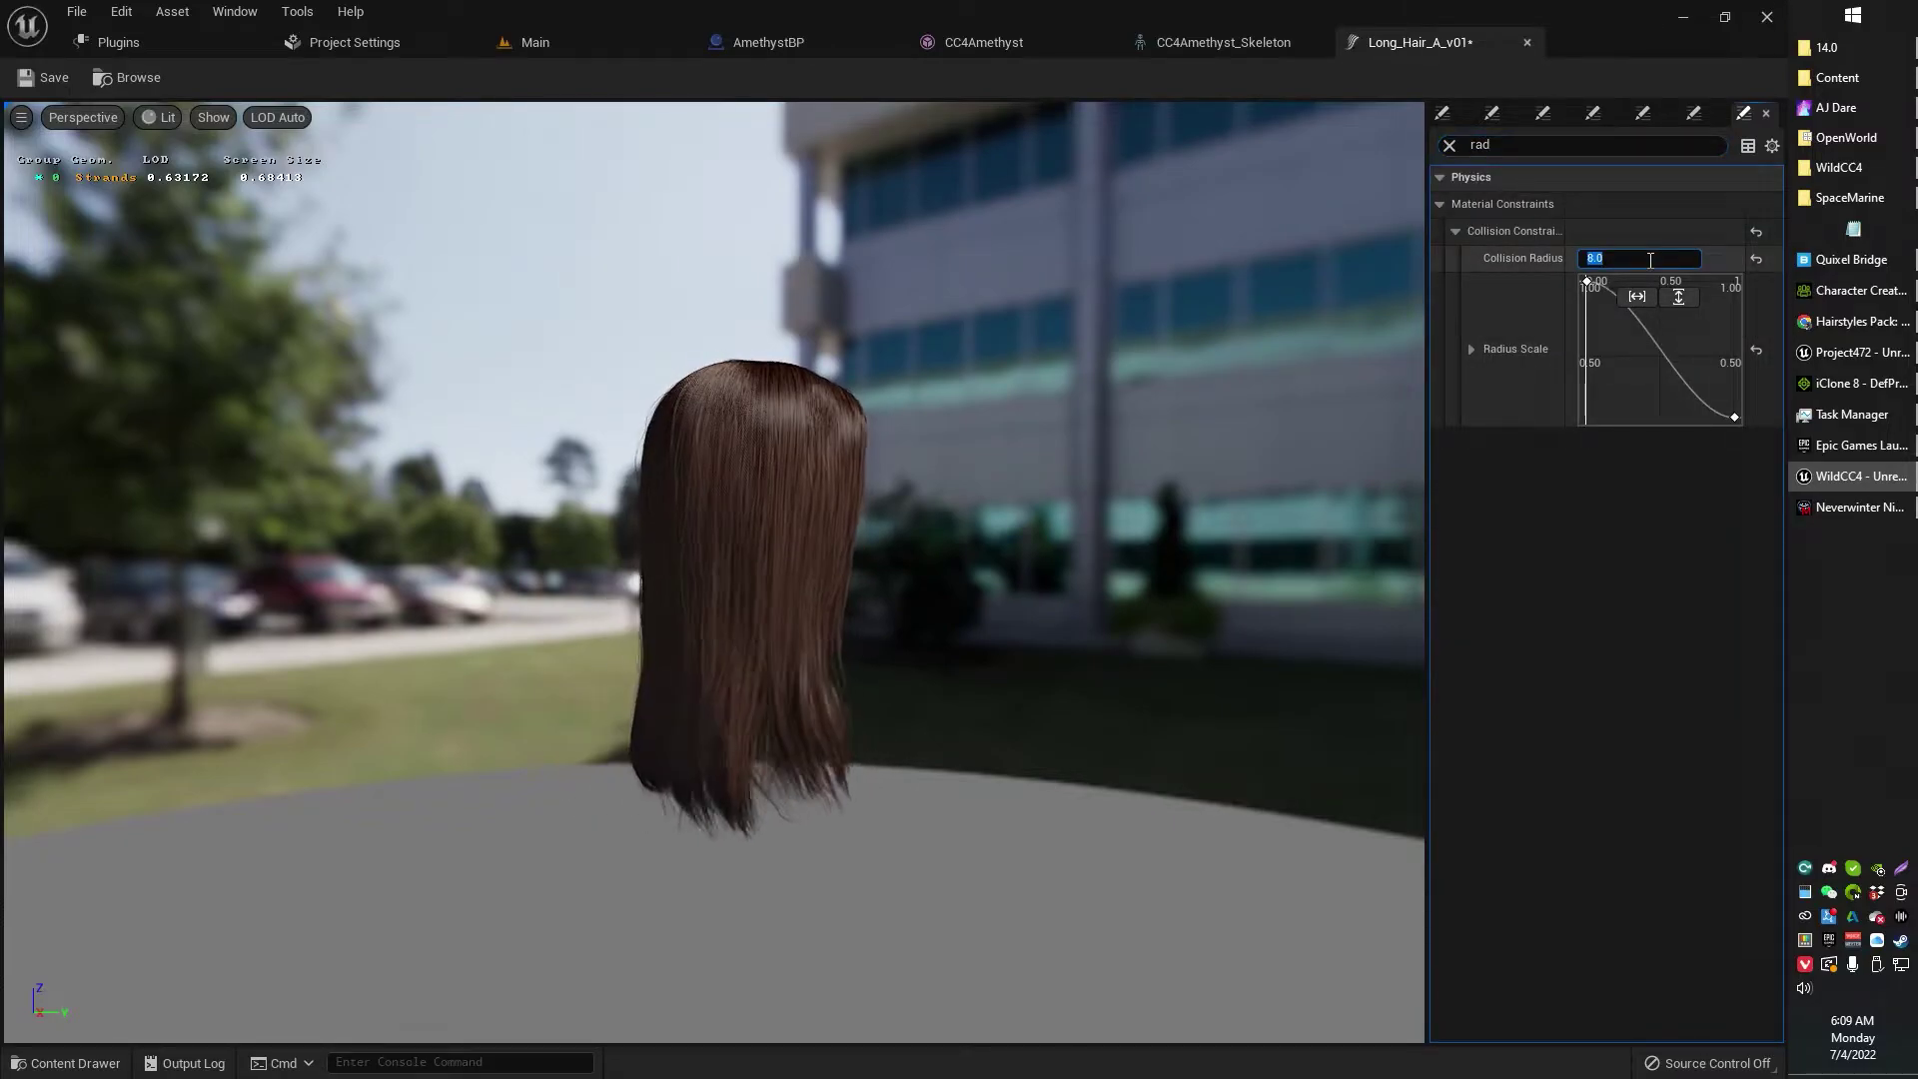
{"action": "left_click", "coordinate": [30, 86]}
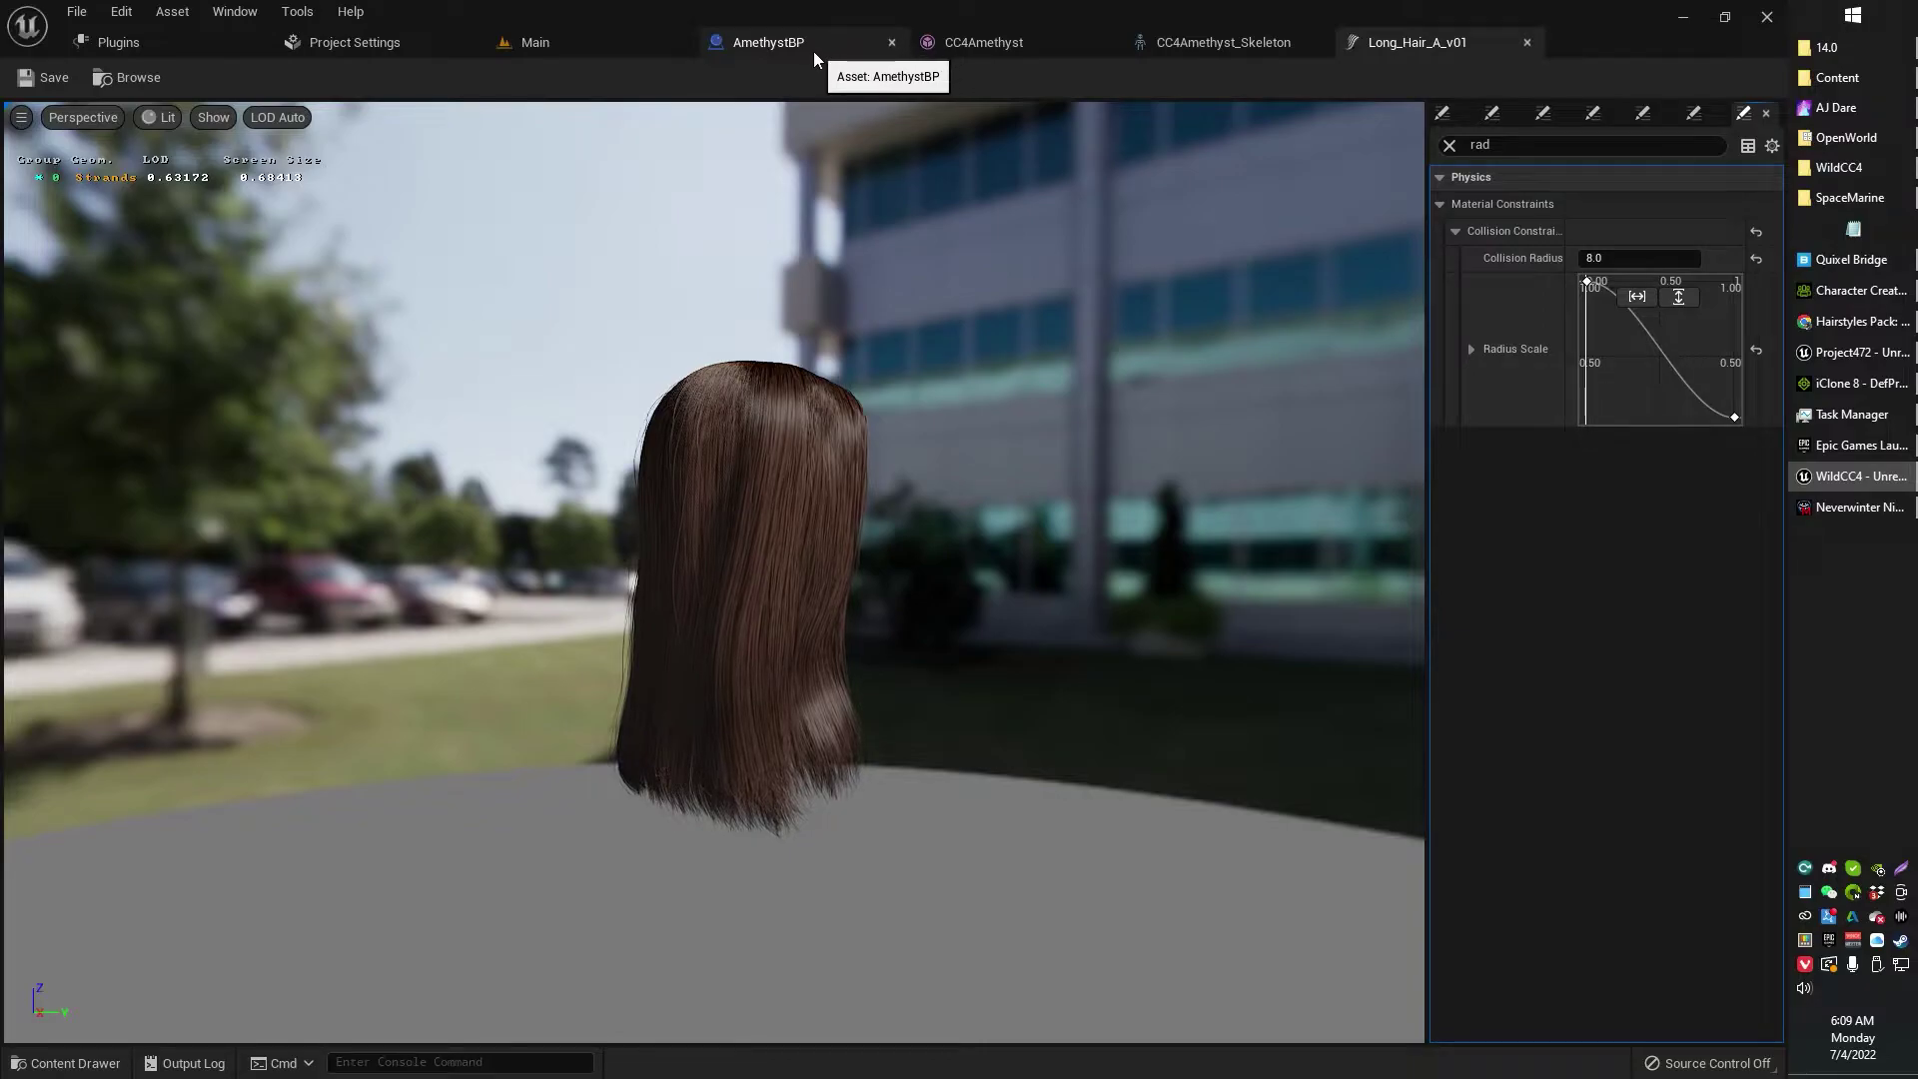
{"action": "left_click", "coordinate": [557, 46]}
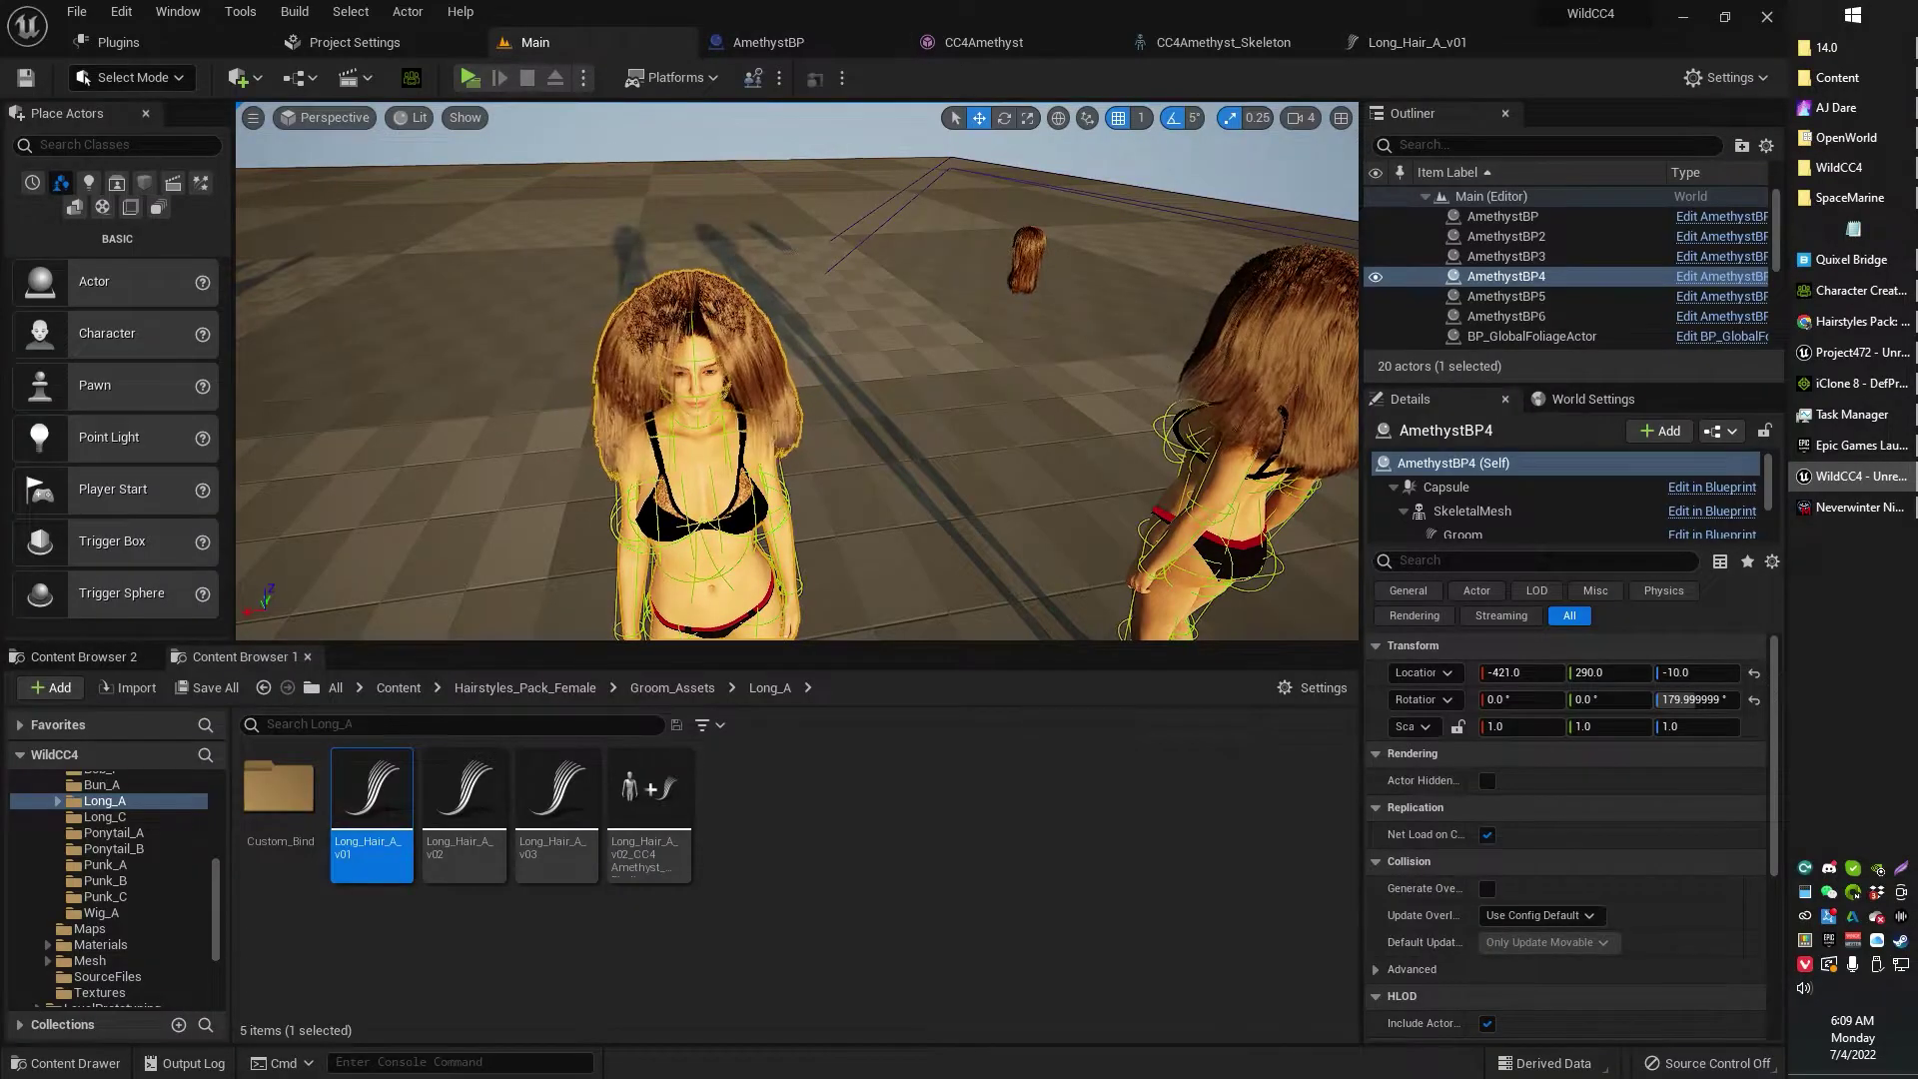
{"action": "right_click_drag", "start_coordinate": [797, 369], "coordinate": [786, 300]}
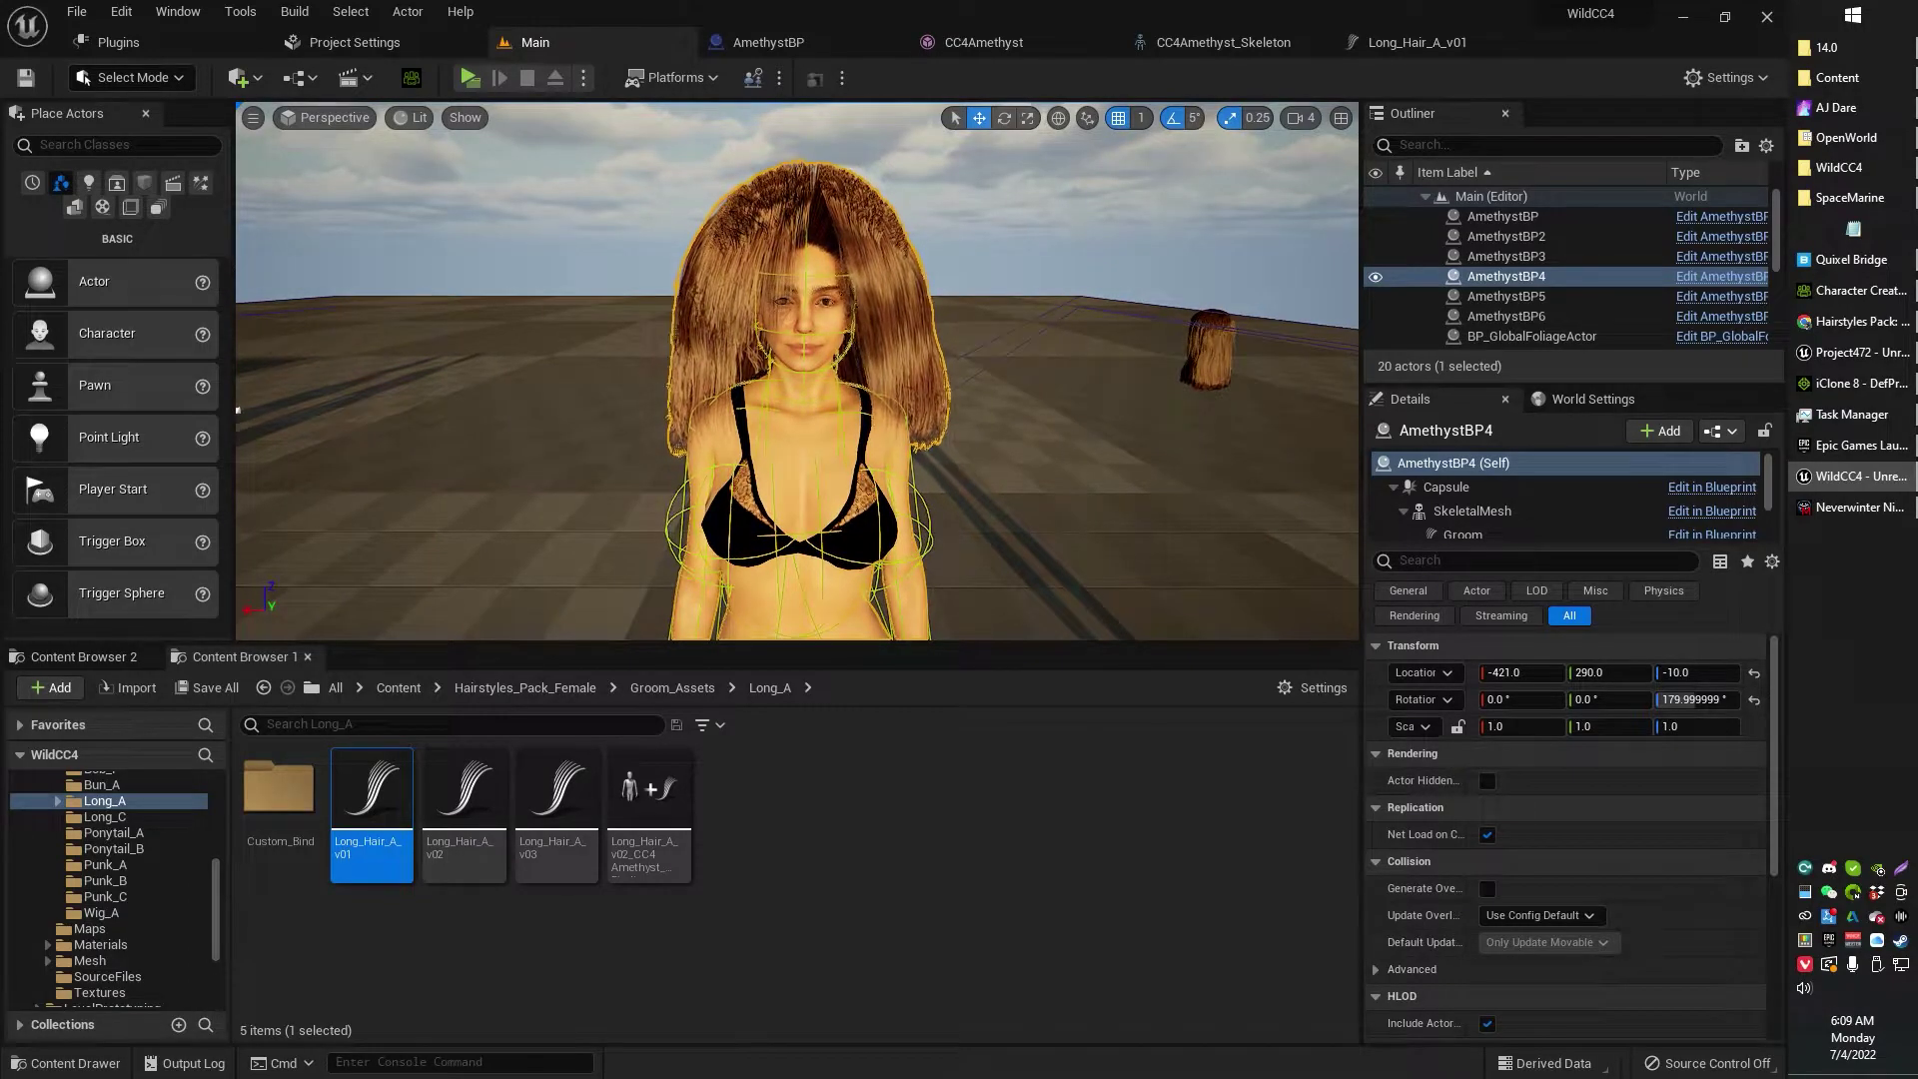
{"action": "right_click_drag", "start_coordinate": [1153, 332], "coordinate": [1203, 318]}
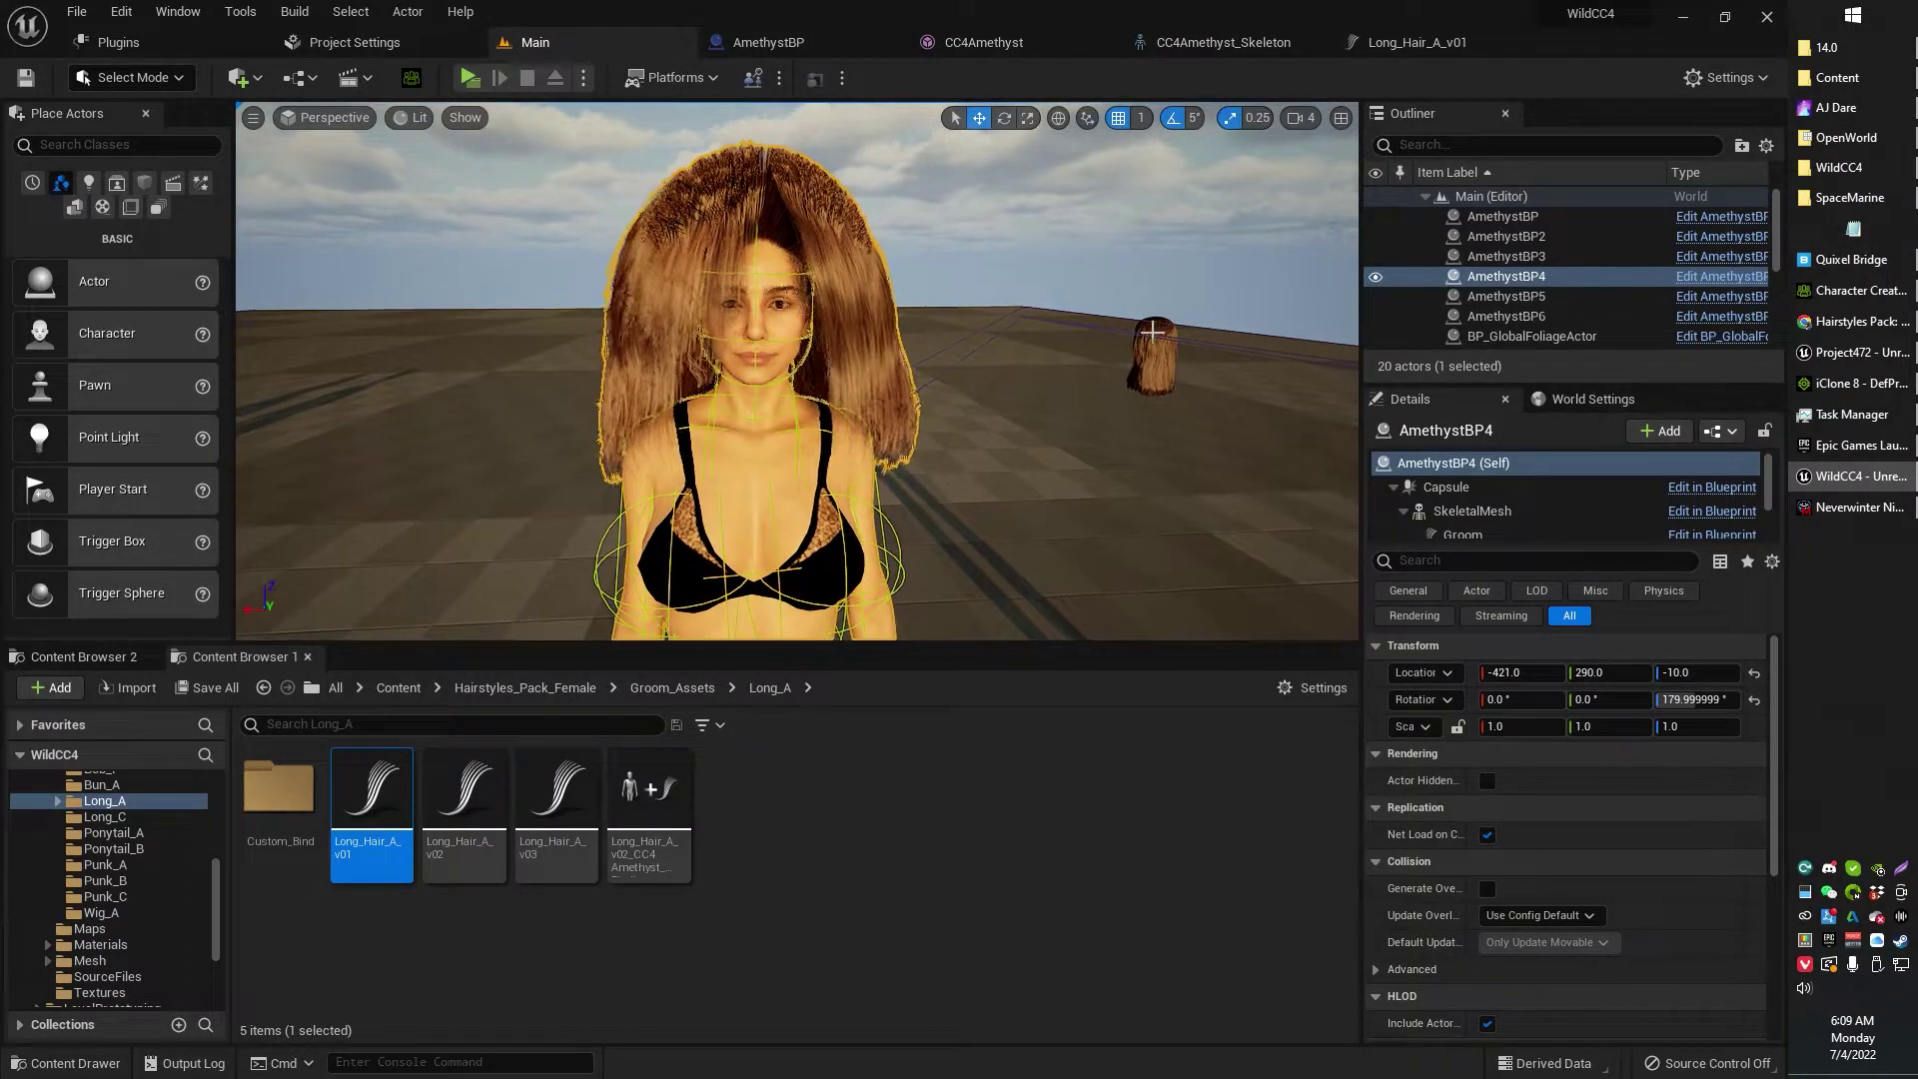
Save Long_Hair_A_v01 with its collision radius set back to 0.0 and check AmethystBP4's hair in the Main level
{"action": "left_click", "coordinate": [1392, 45]}
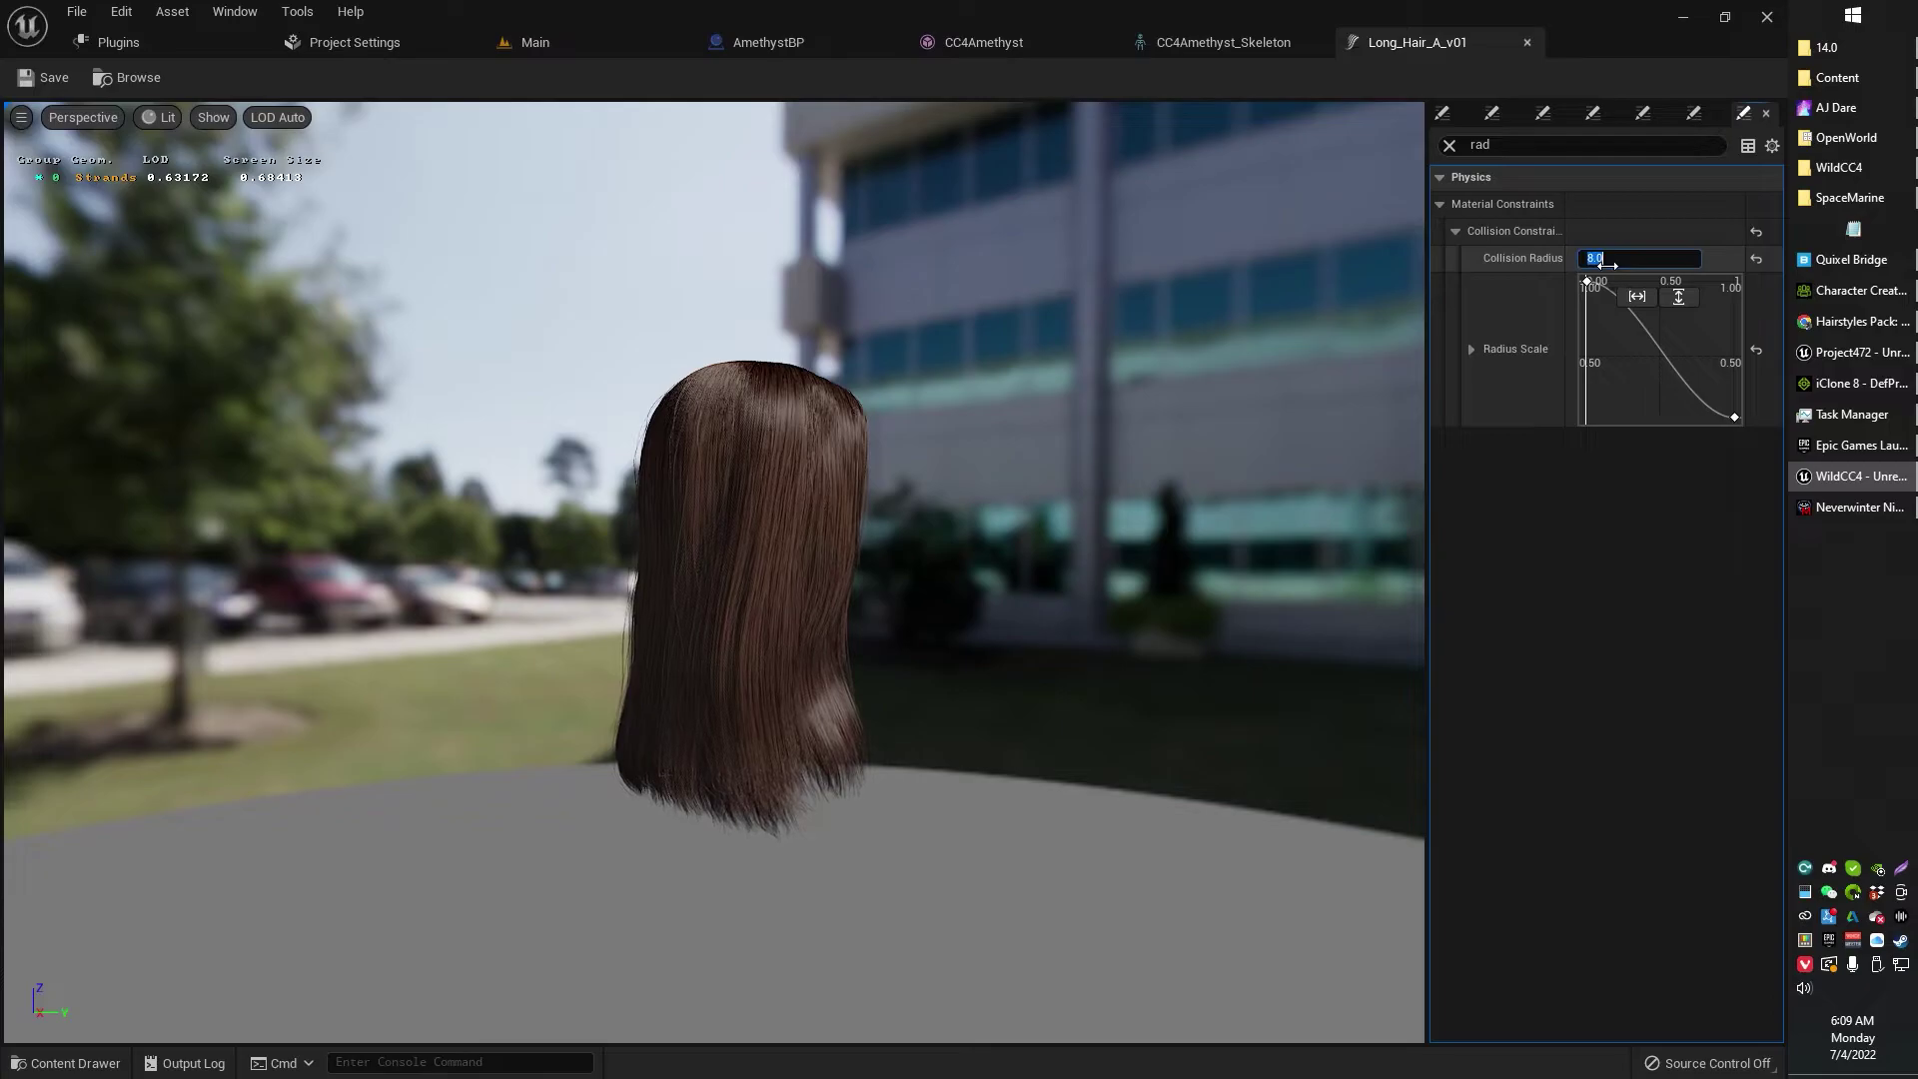
{"action": "type", "text": "0"}
{"action": "key", "text": "Return"}
{"action": "left_click", "coordinate": [42, 80]}
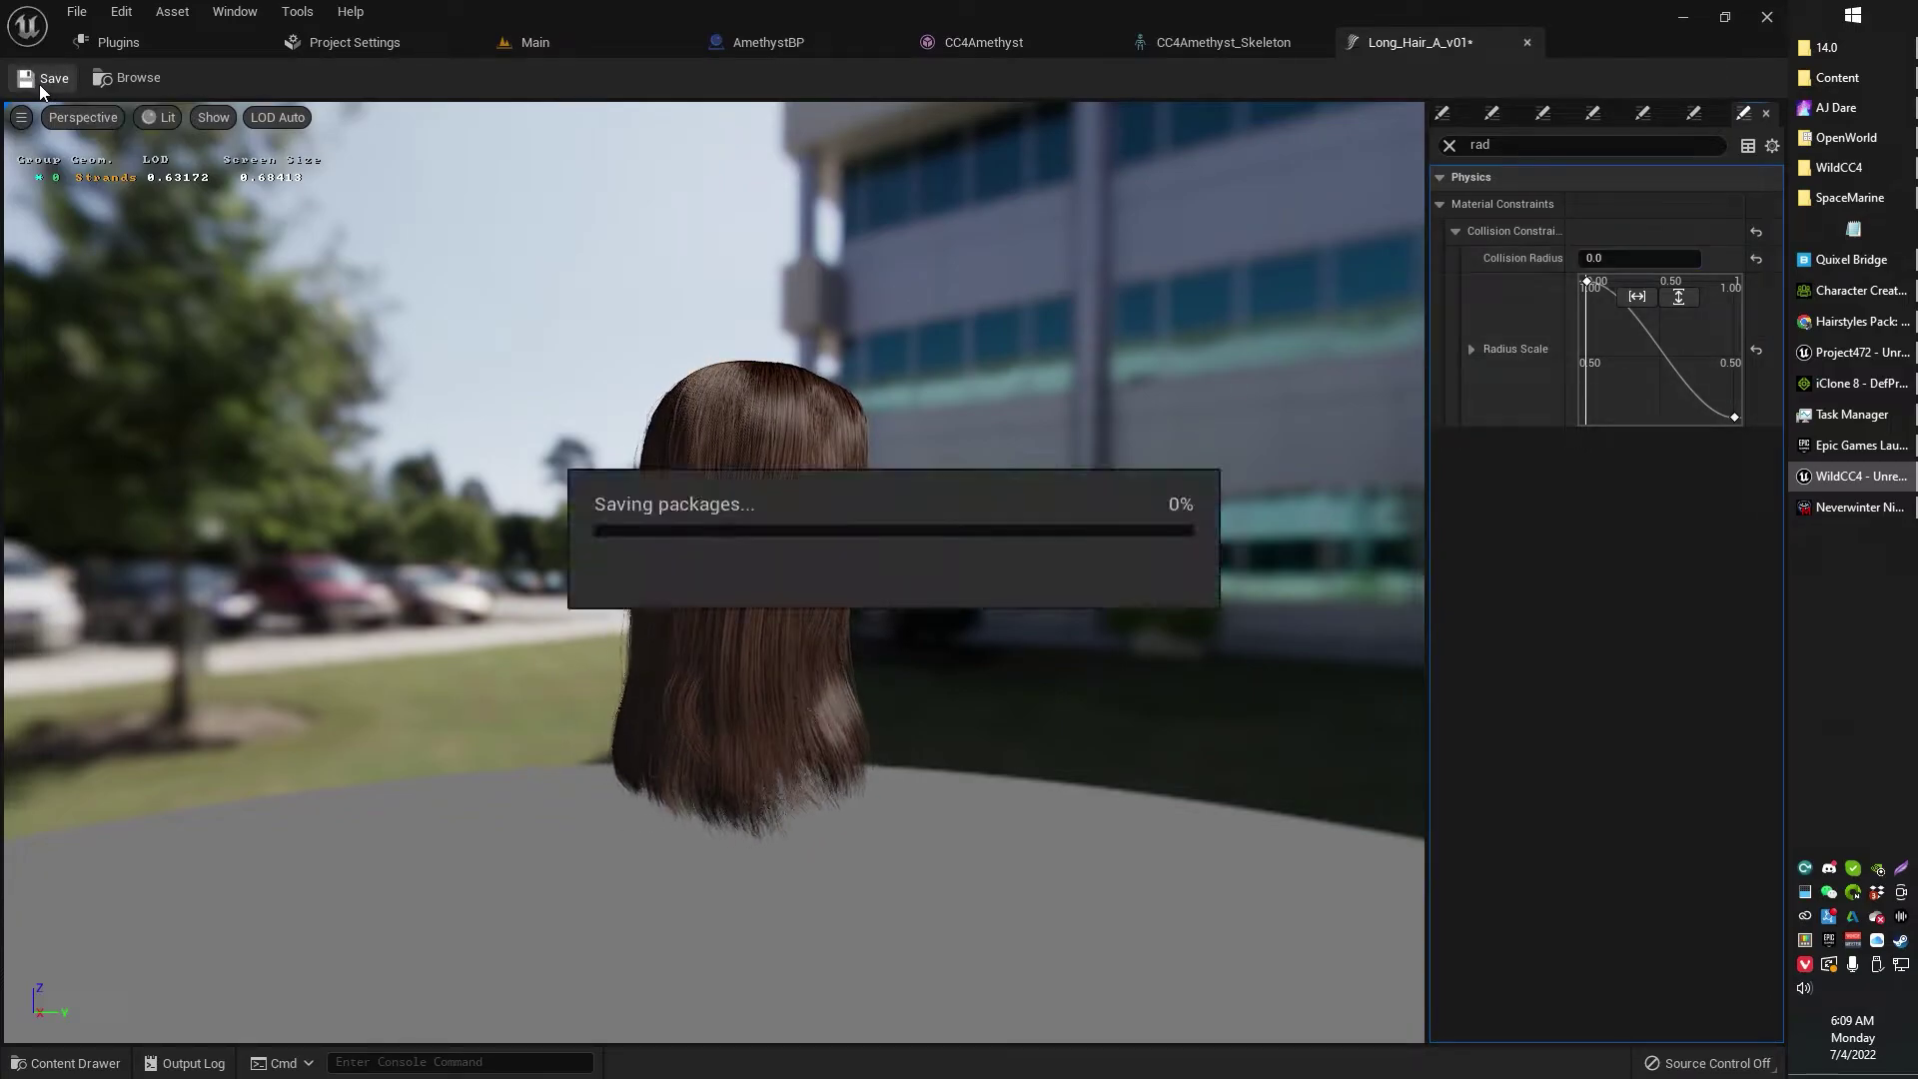
{"action": "left_click", "coordinate": [548, 40]}
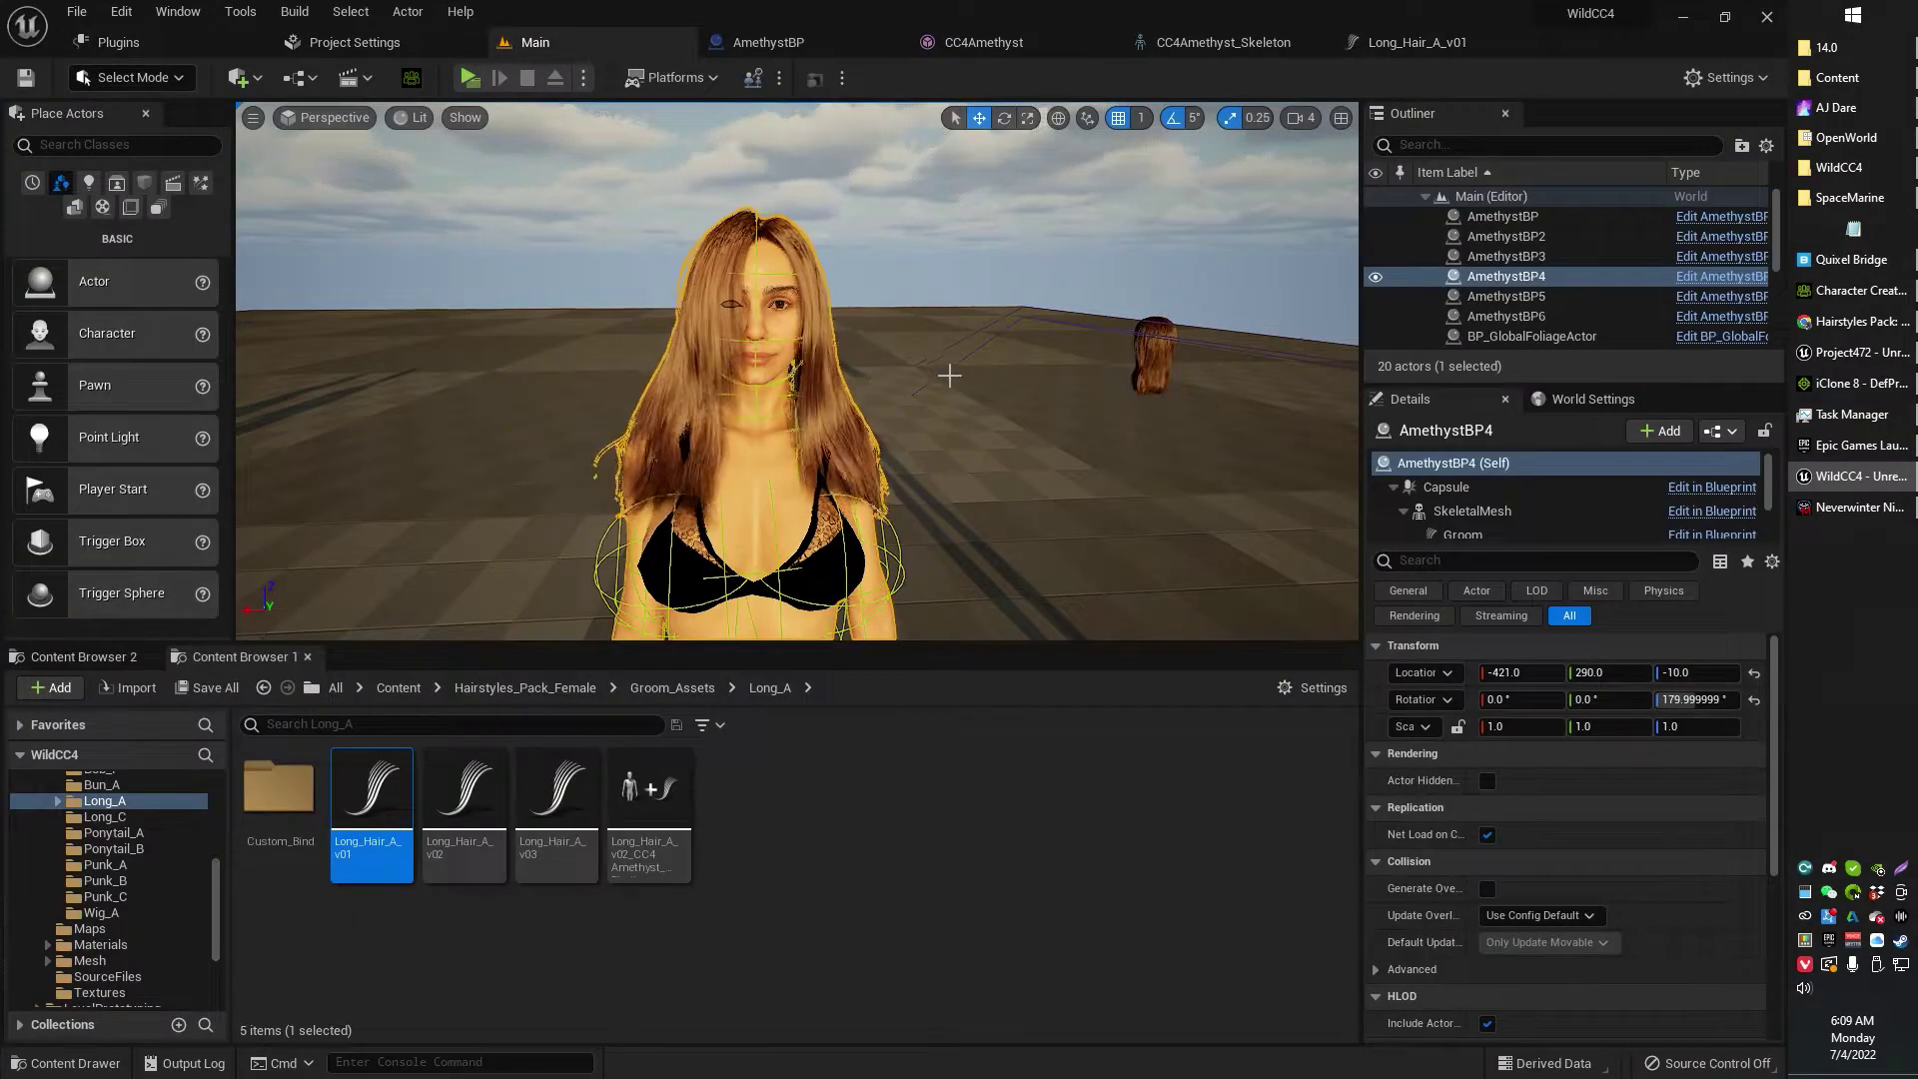
{"action": "mouse_move", "coordinate": [988, 379]}
{"action": "right_mouse_down"}
{"action": "mouse_move", "coordinate": [749, 379]}
{"action": "mouse_move", "coordinate": [919, 400]}
{"action": "mouse_move", "coordinate": [944, 383]}
{"action": "mouse_move", "coordinate": [904, 383]}
{"action": "mouse_move", "coordinate": [992, 374]}
{"action": "right_mouse_up"}
Save the Main level and run it in Simulate mode to watch the hair physics on AmethystBP4 from different angles
{"action": "key", "text": "ctrl+s"}
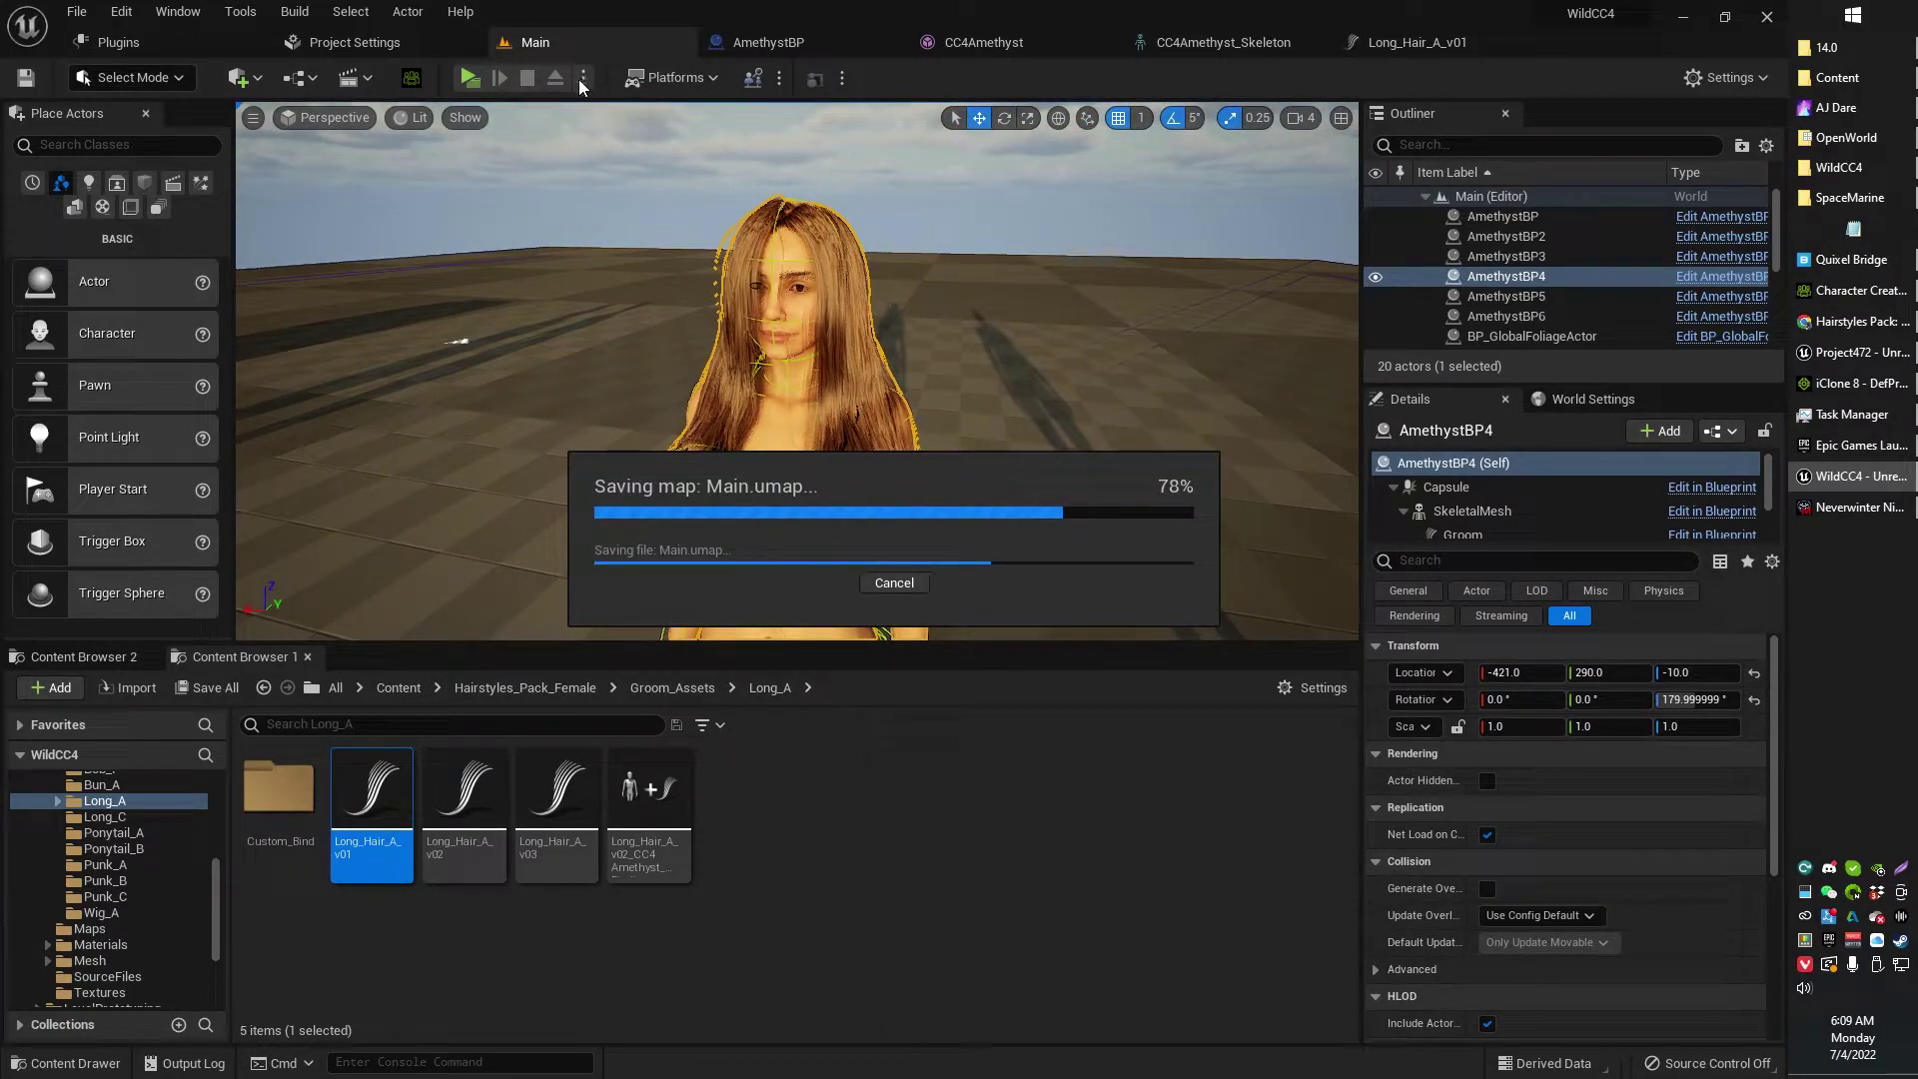
{"action": "left_click", "coordinate": [704, 78]}
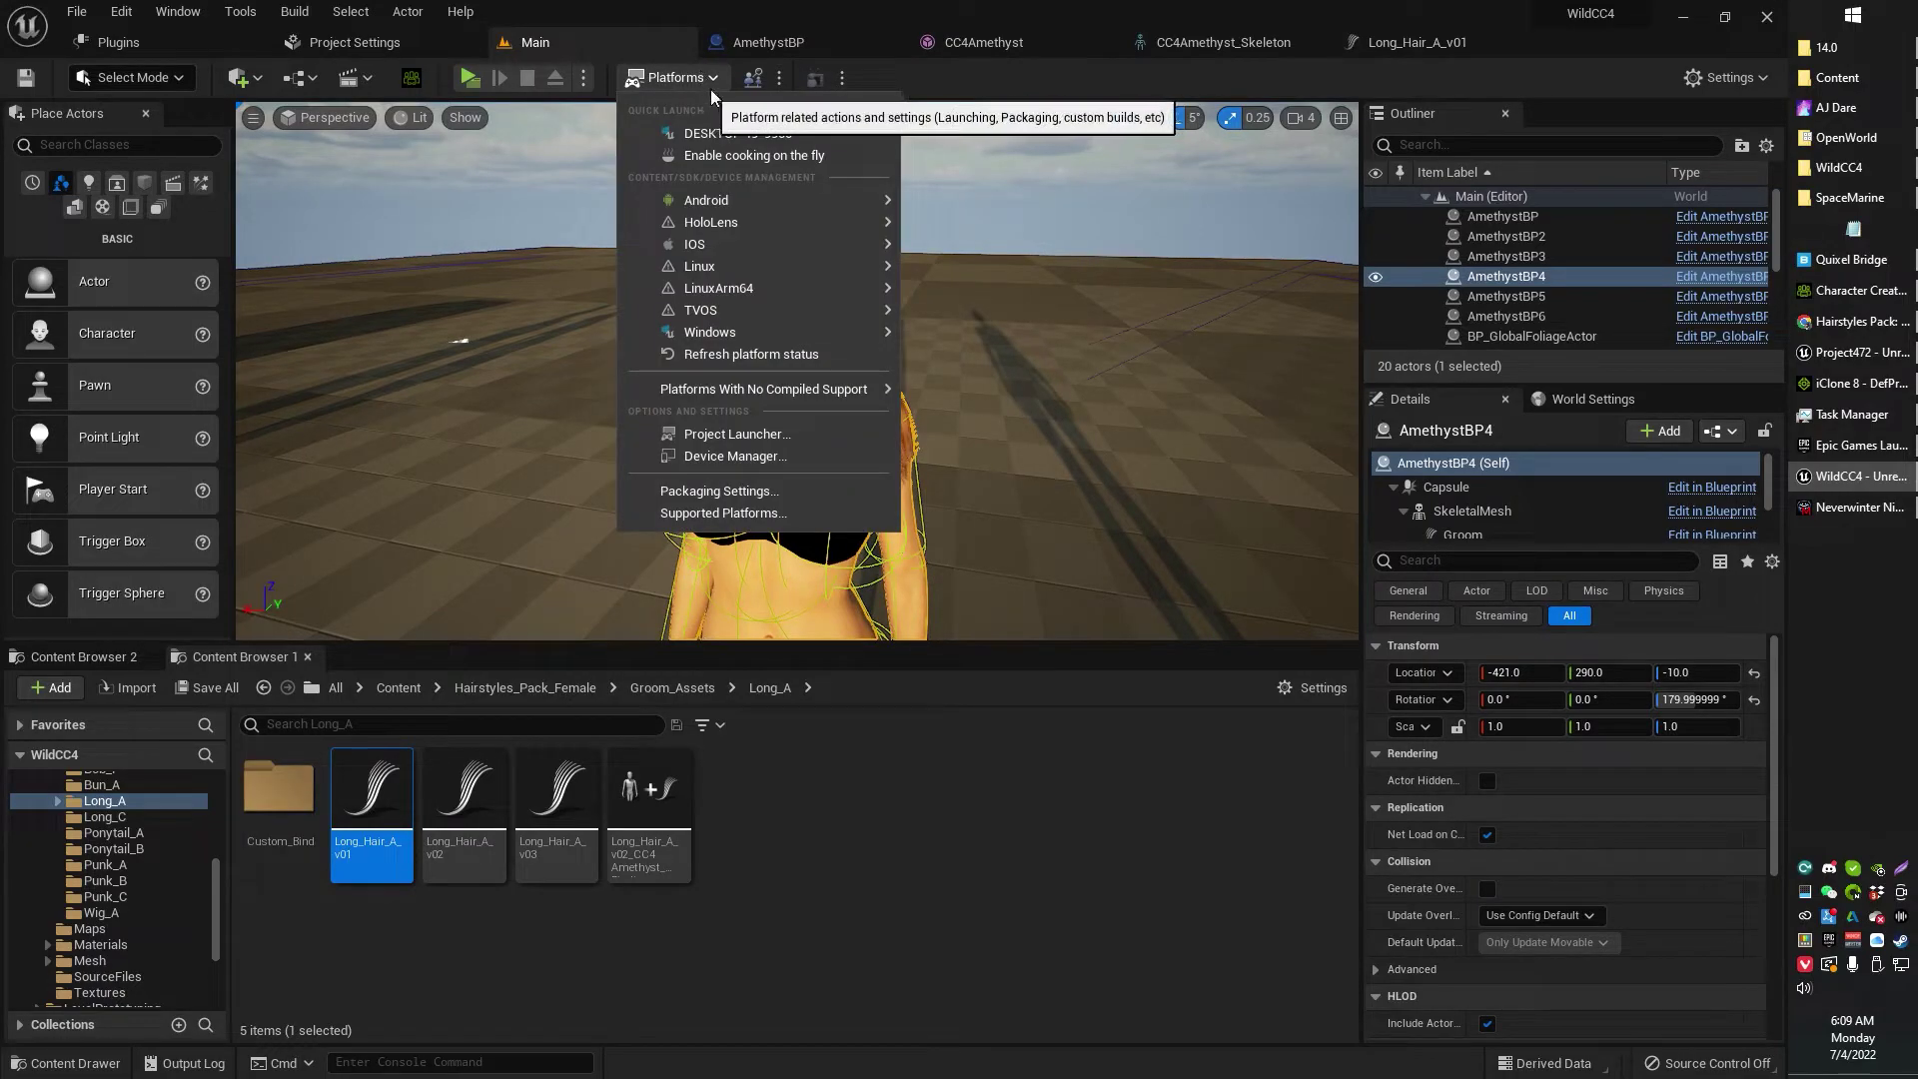
{"action": "left_click", "coordinate": [778, 78]}
{"action": "left_click", "coordinate": [585, 80]}
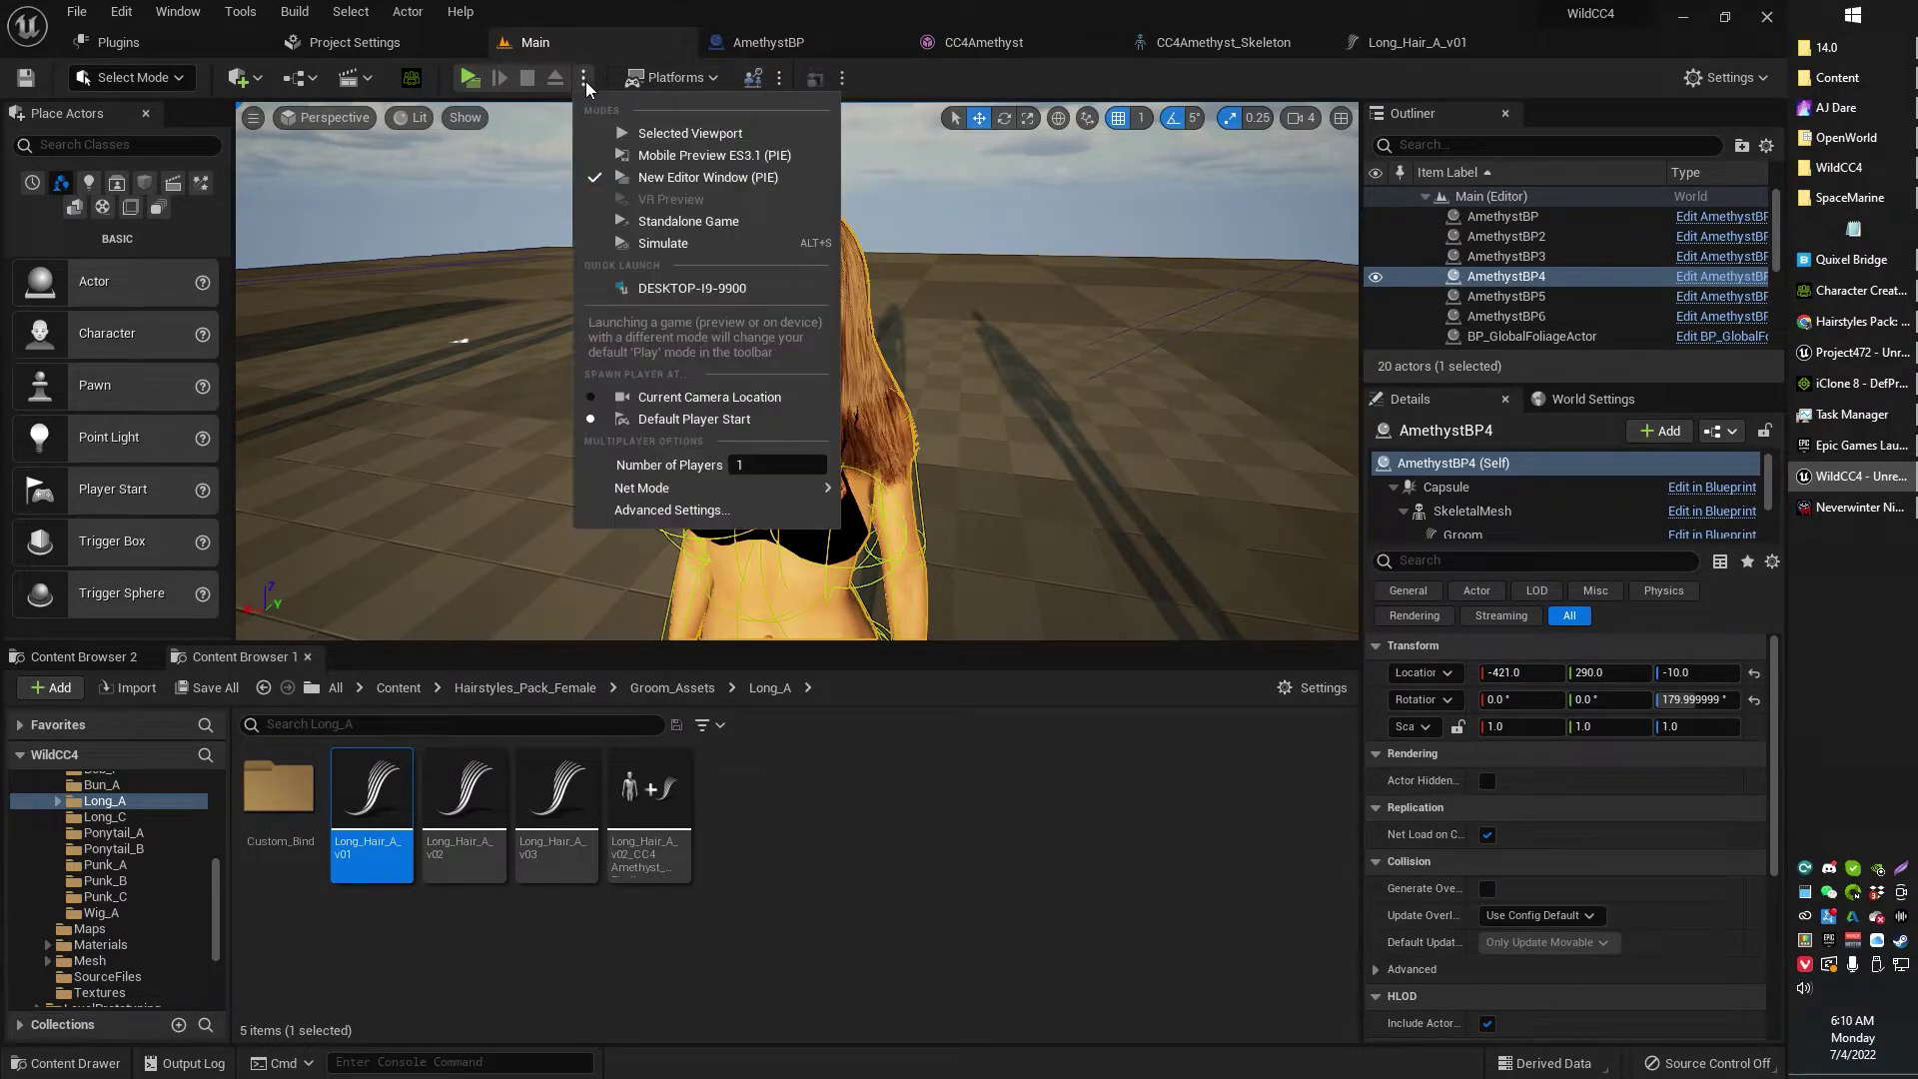
{"action": "left_click", "coordinate": [641, 244]}
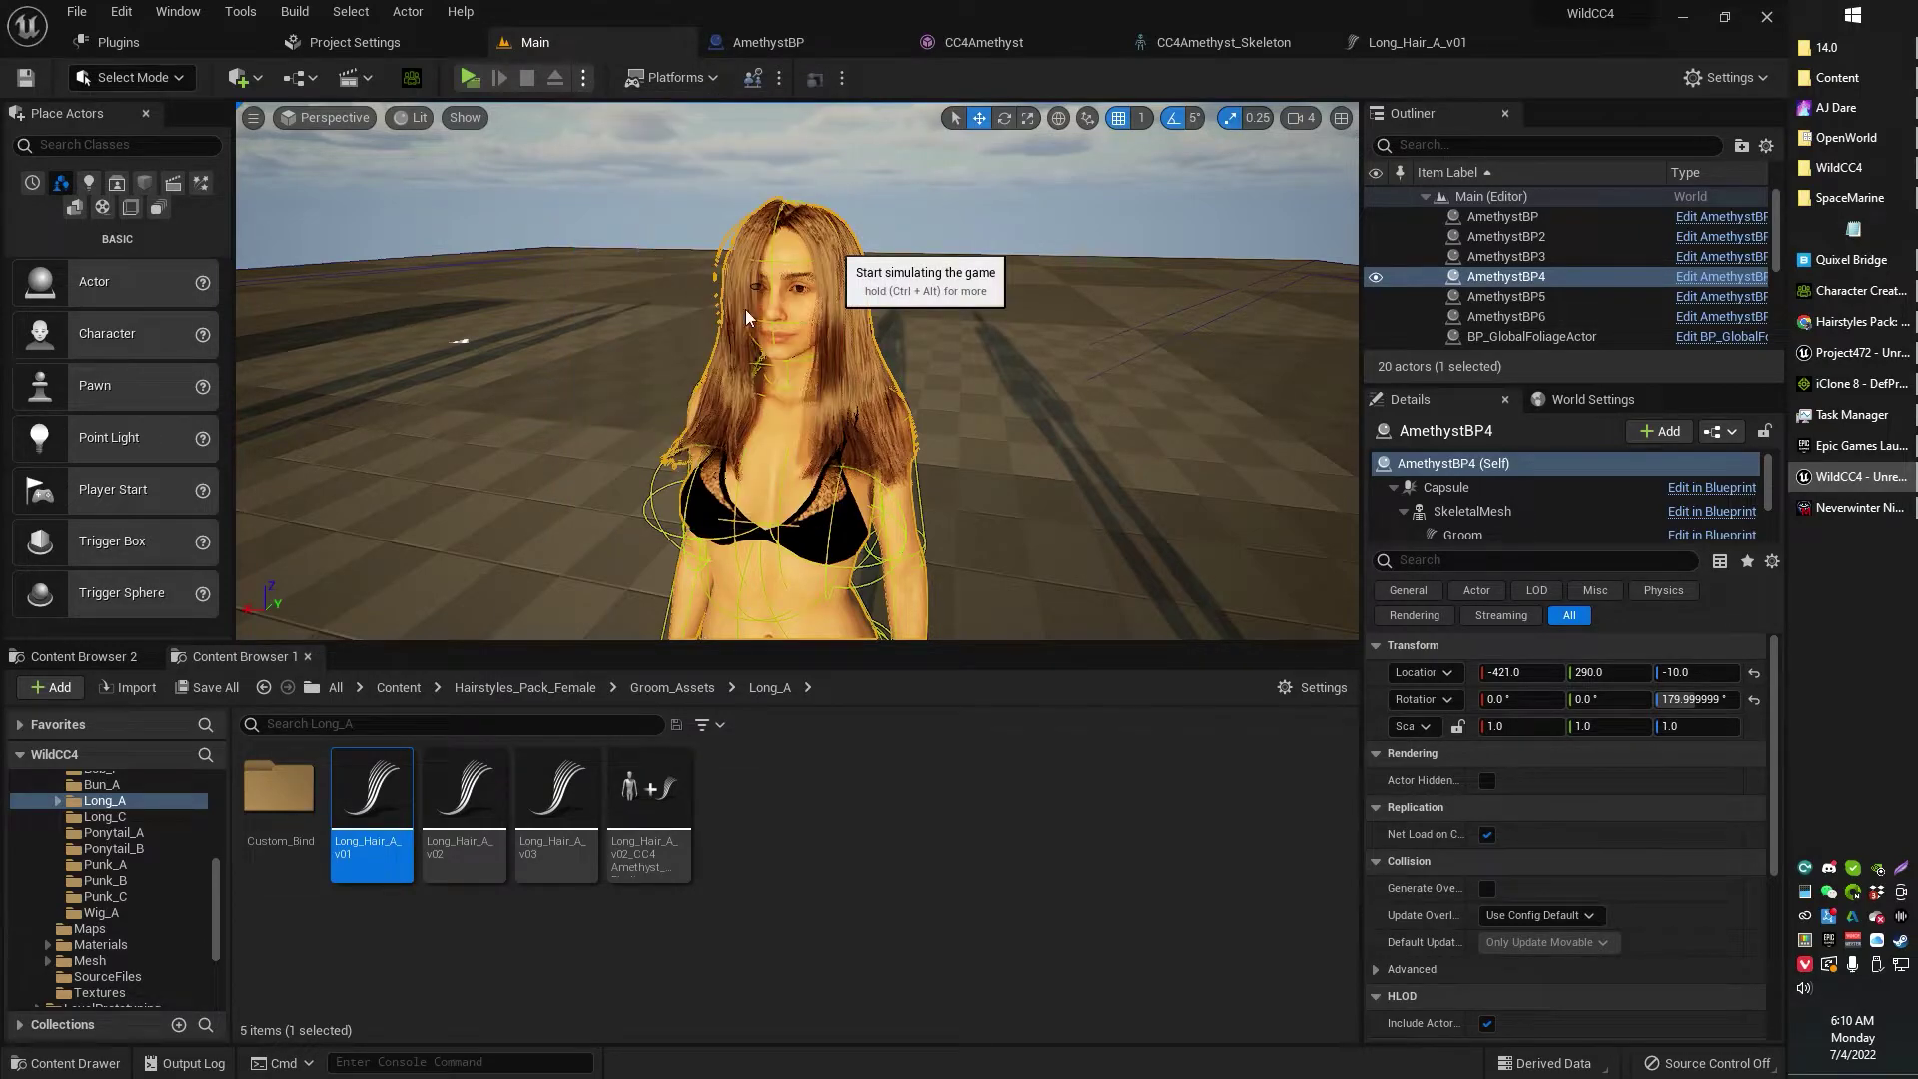
{"action": "key", "text": "alt+s"}
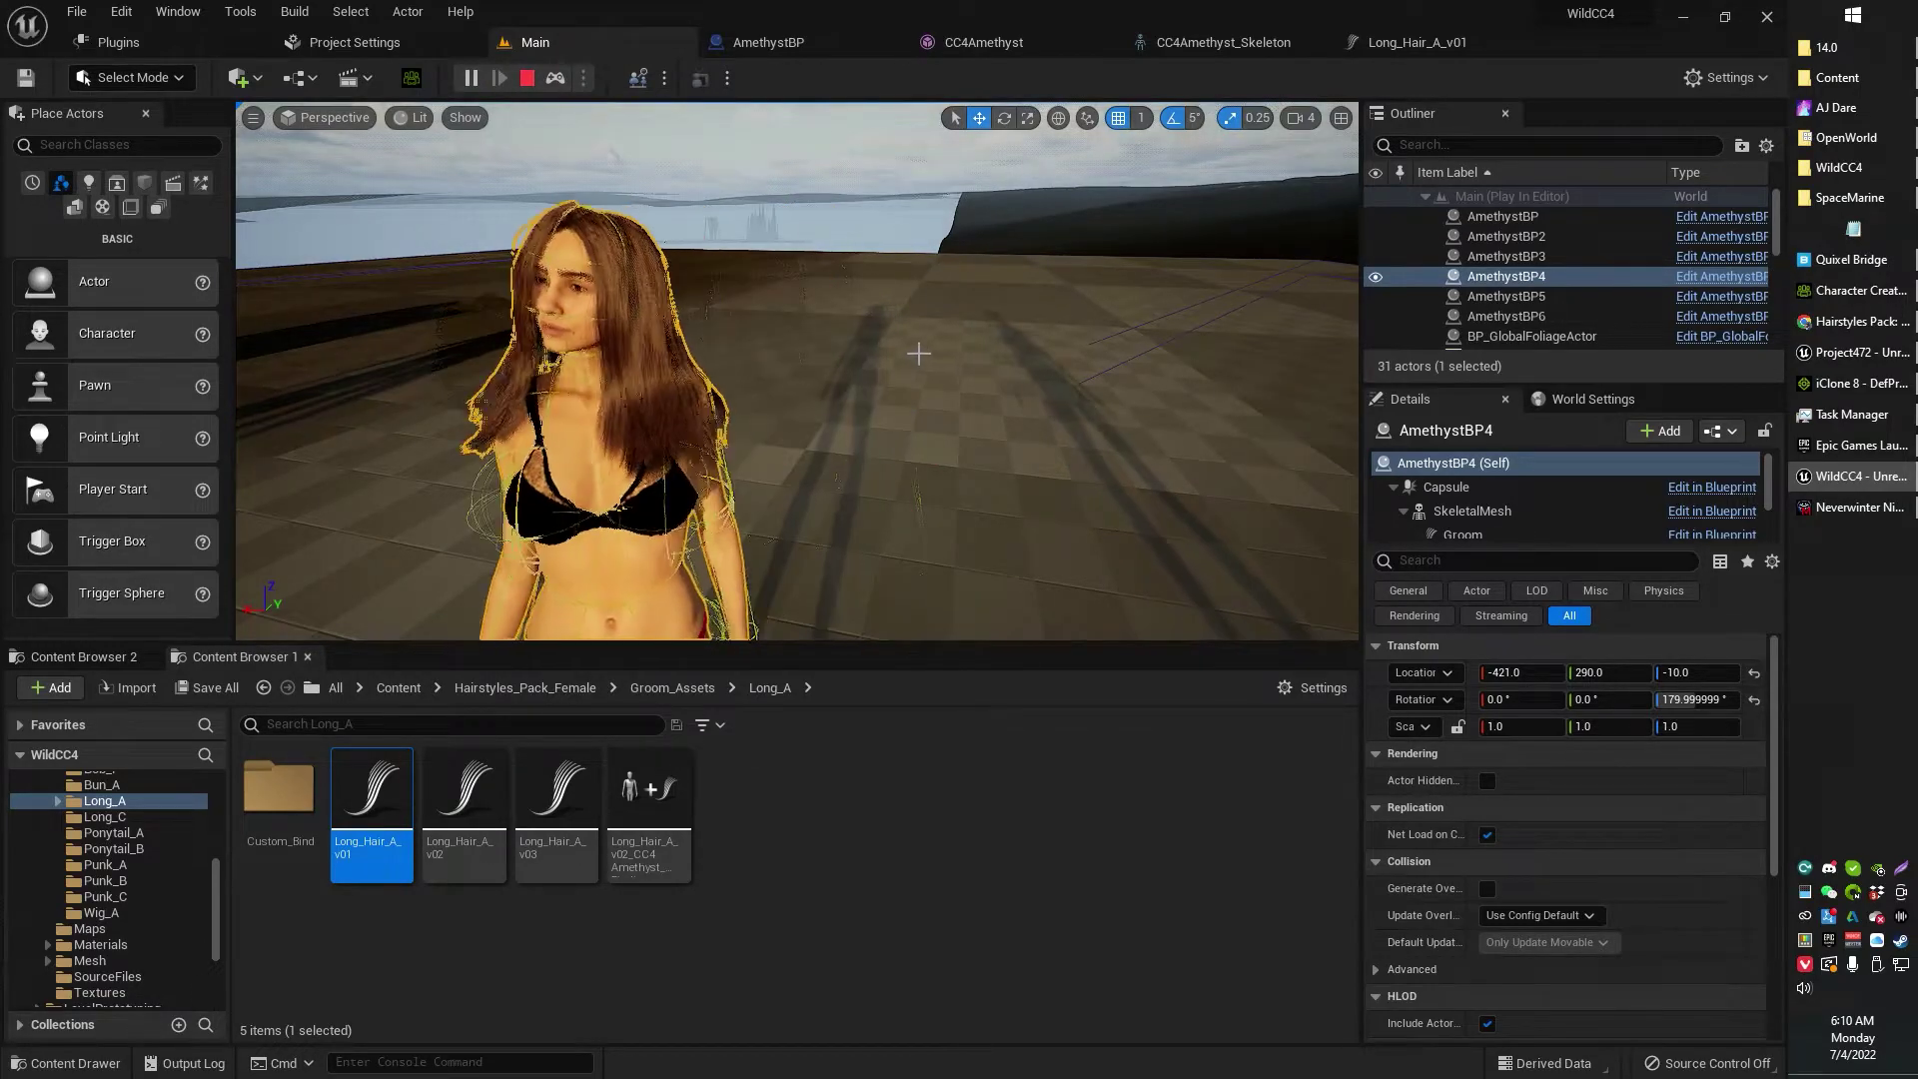
{"action": "right_click_drag", "start_coordinate": [918, 354], "coordinate": [834, 356]}
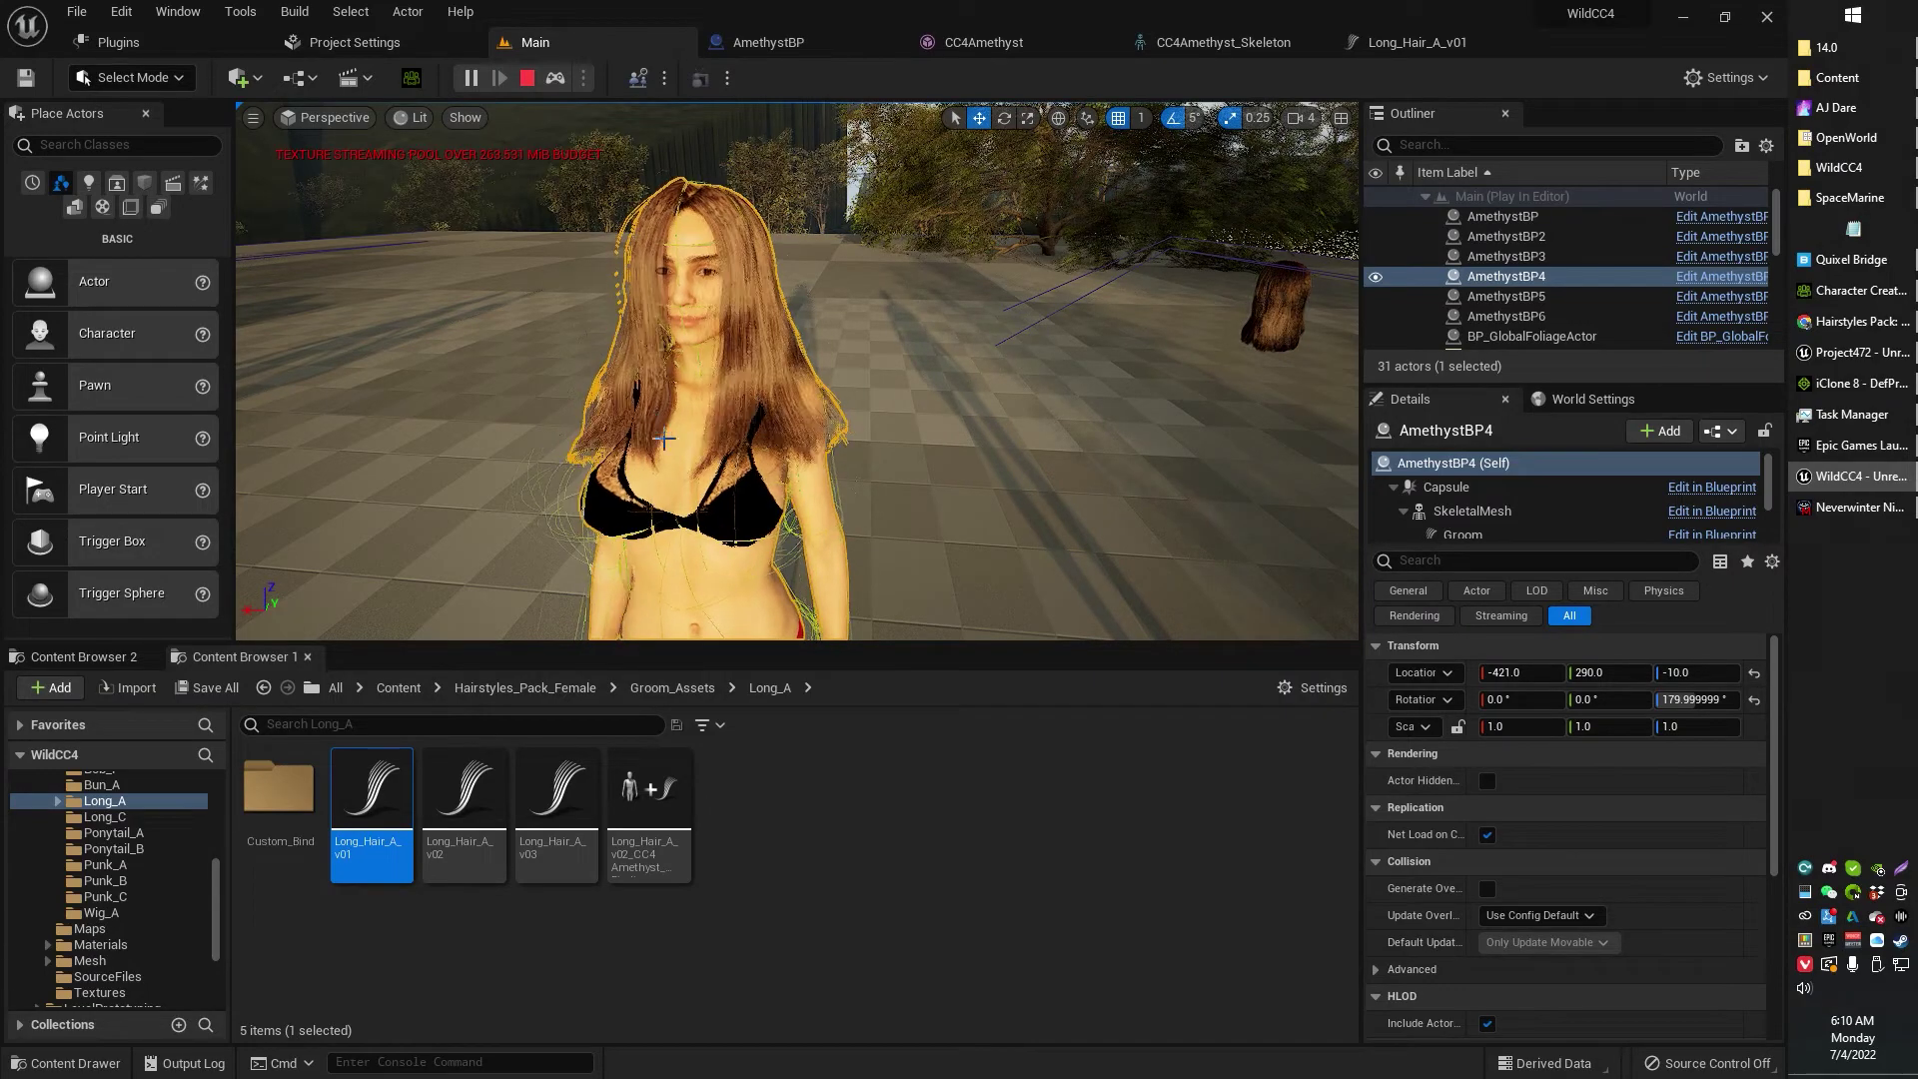
{"action": "mouse_move", "coordinate": [921, 356]}
{"action": "right_mouse_down"}
{"action": "mouse_move", "coordinate": [889, 350]}
{"action": "mouse_move", "coordinate": [913, 360]}
{"action": "right_mouse_up"}
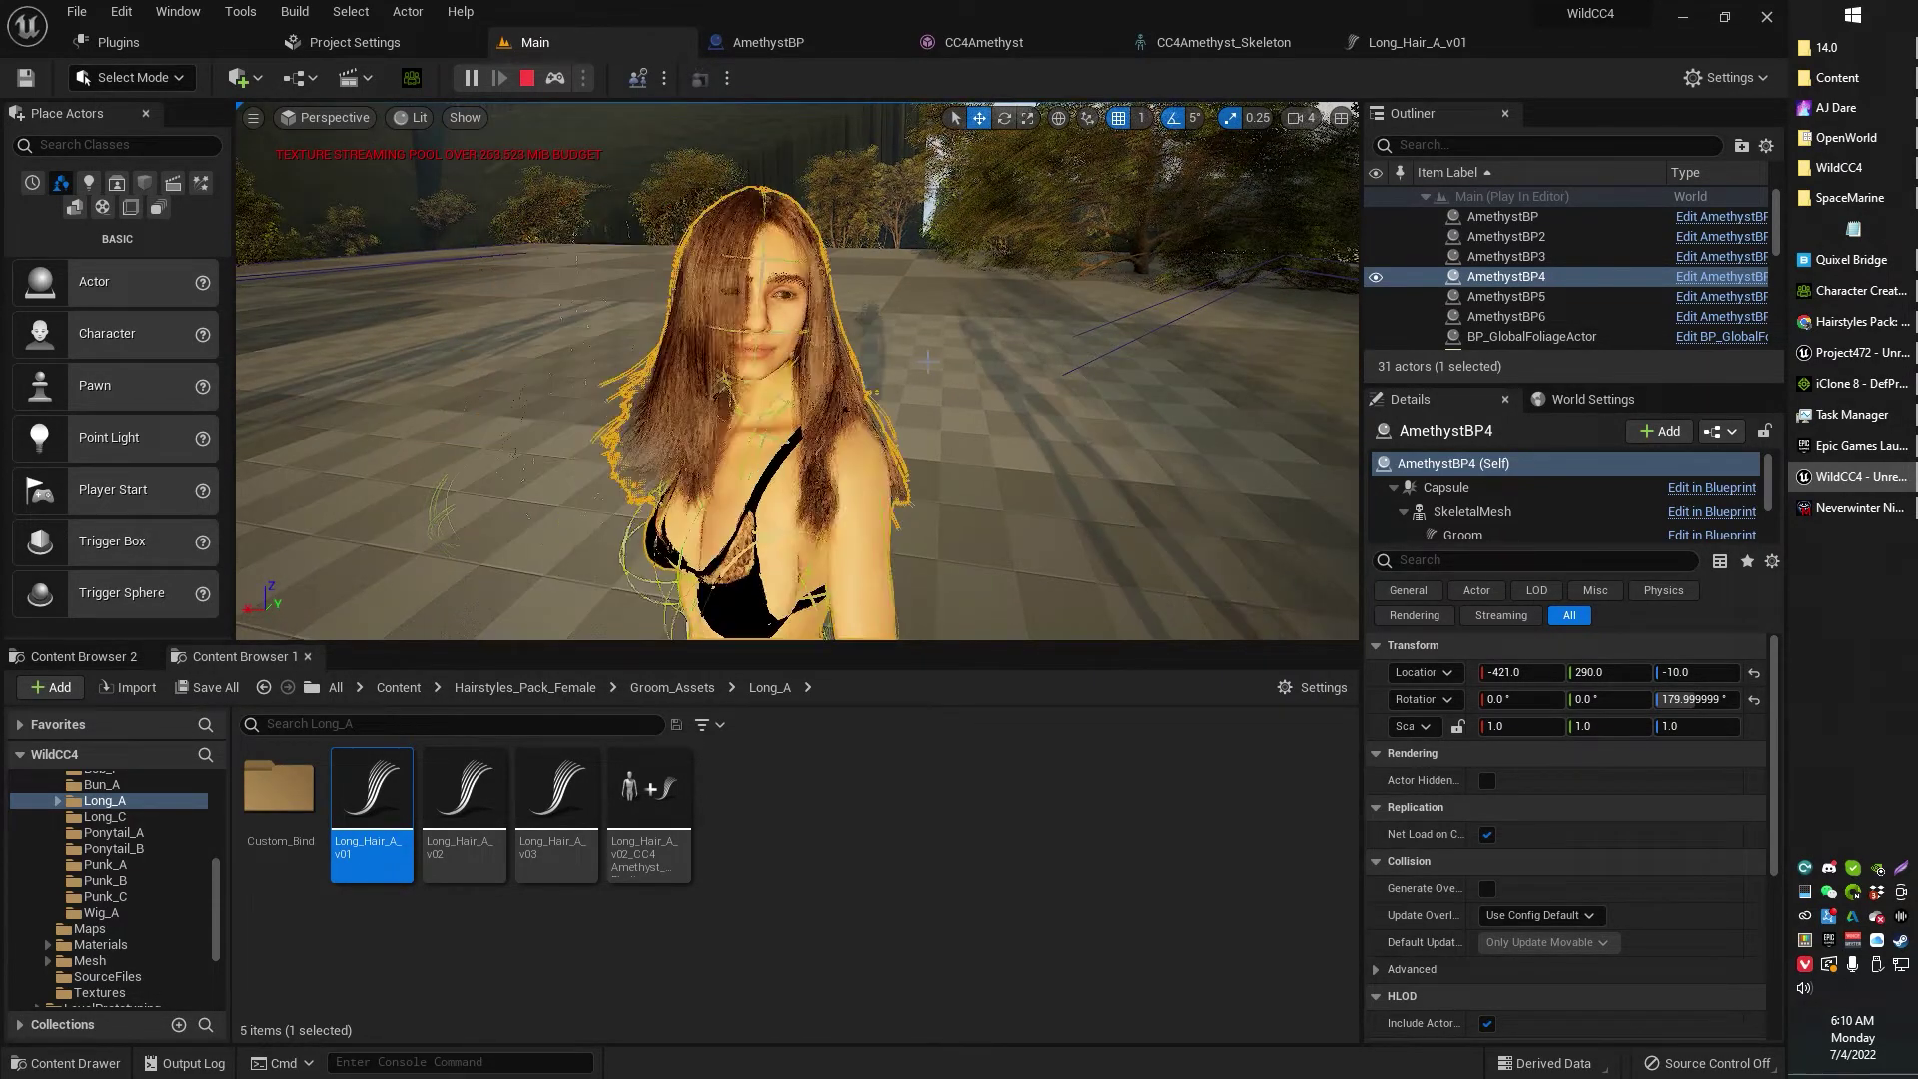